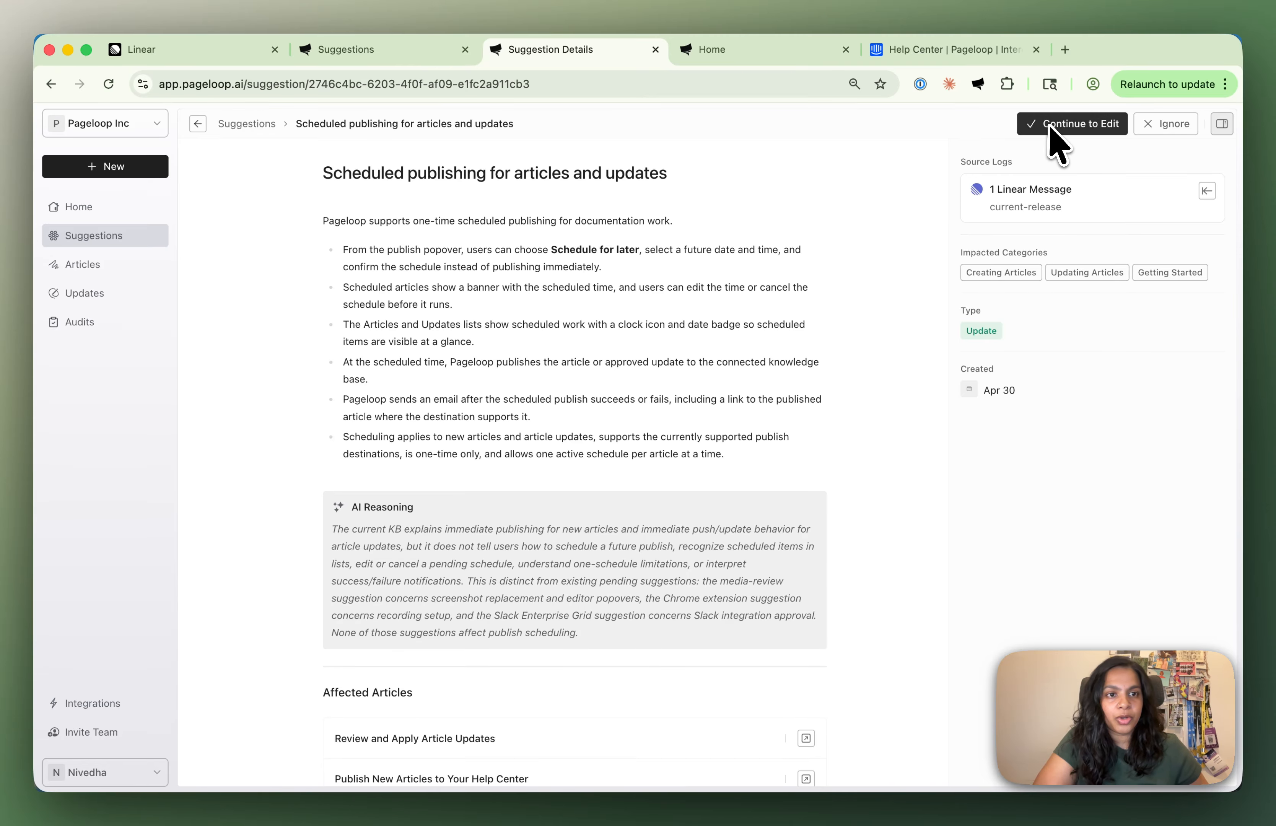
# Continue the scheduled publishing suggestion into a new update and review its release notes.
pyautogui.click(1065, 125)
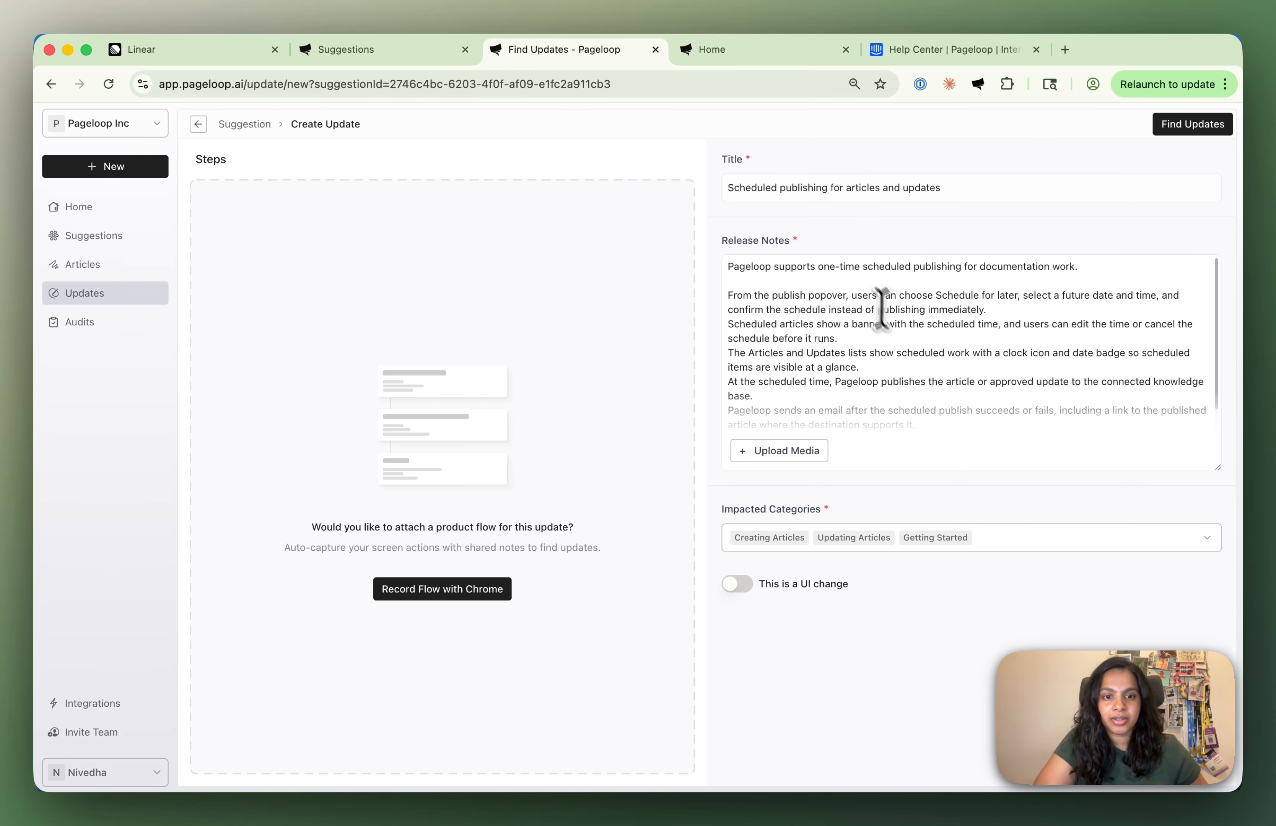
pyautogui.click(904, 341)
pyautogui.scroll(-2, 880, 381)
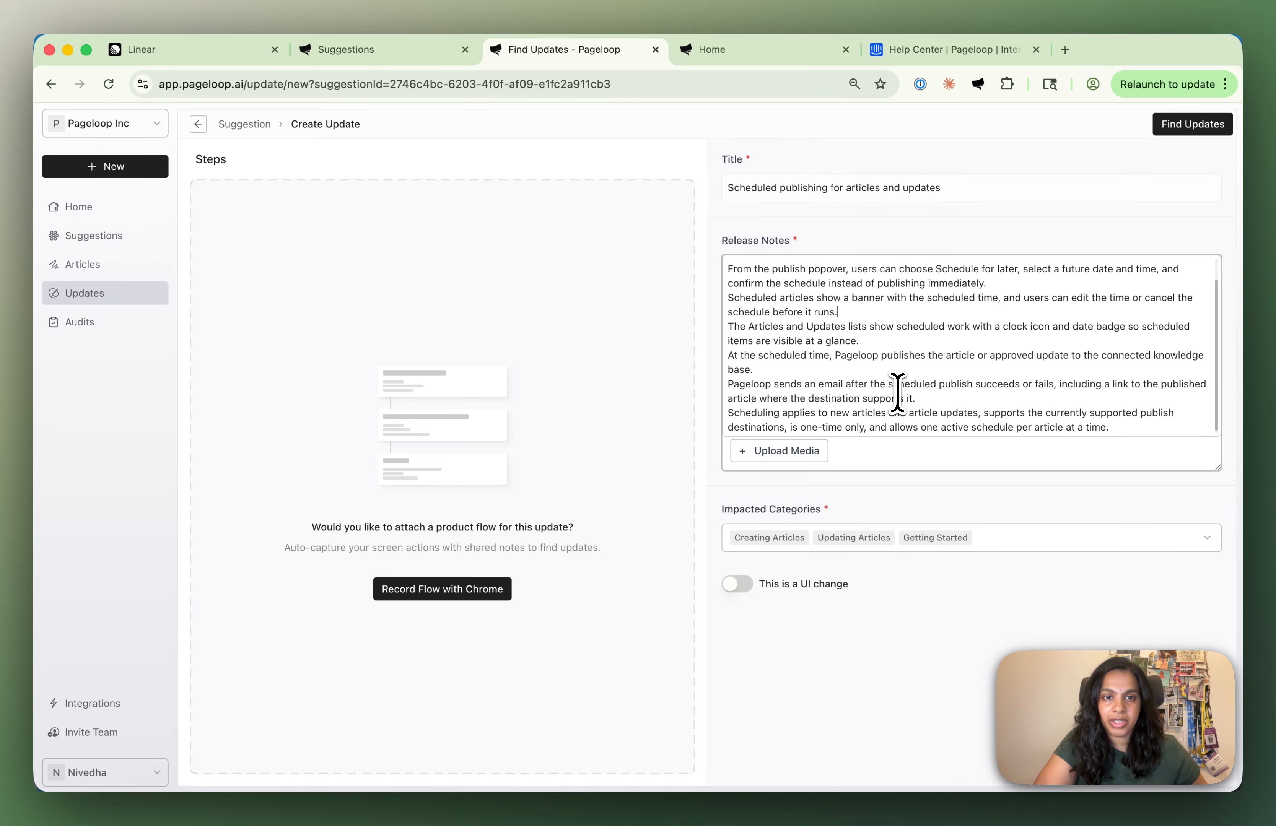
pyautogui.scroll(2, 880, 375)
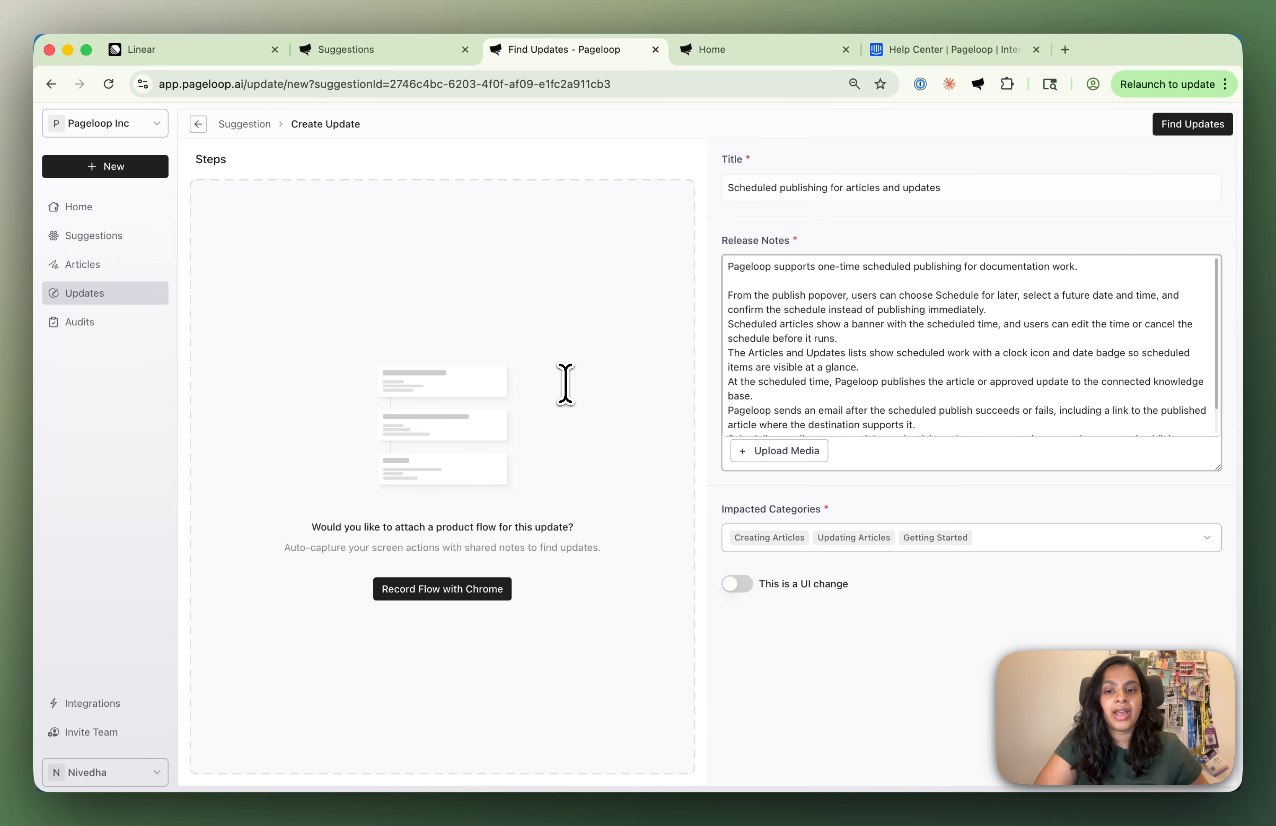
# Start a Chrome flow recording for Find Updates that shares the Home tab with the built-in microphone on, and dismiss the meeting notification.
pyautogui.click(455, 592)
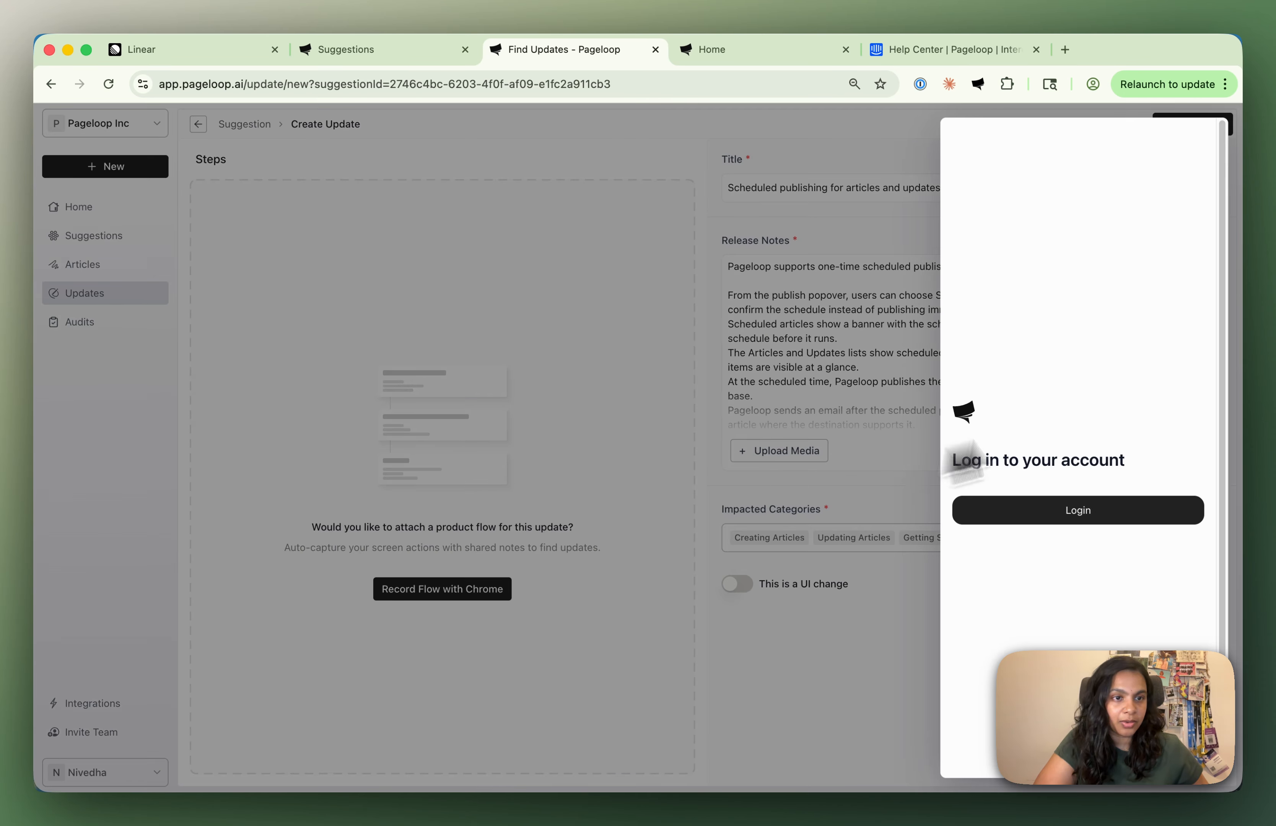
pyautogui.click(1008, 257)
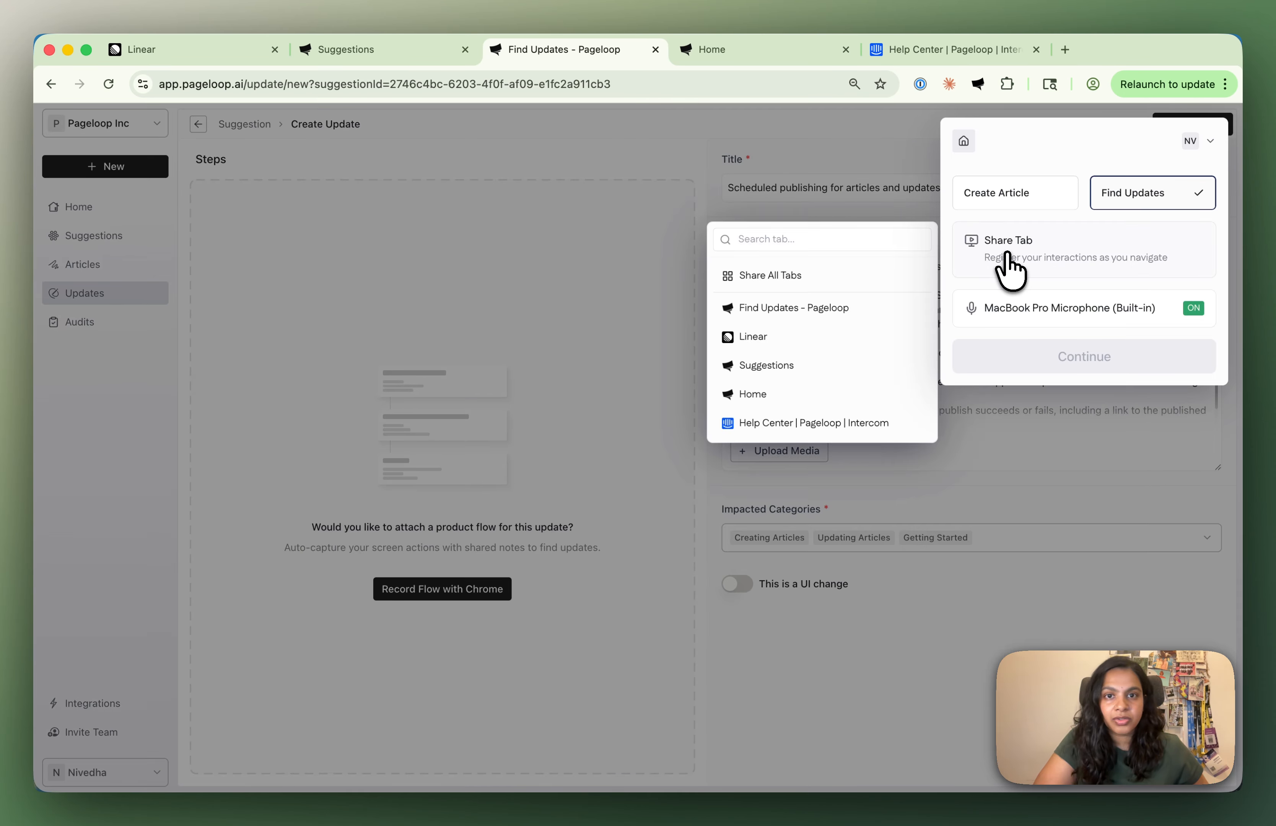
pyautogui.click(784, 396)
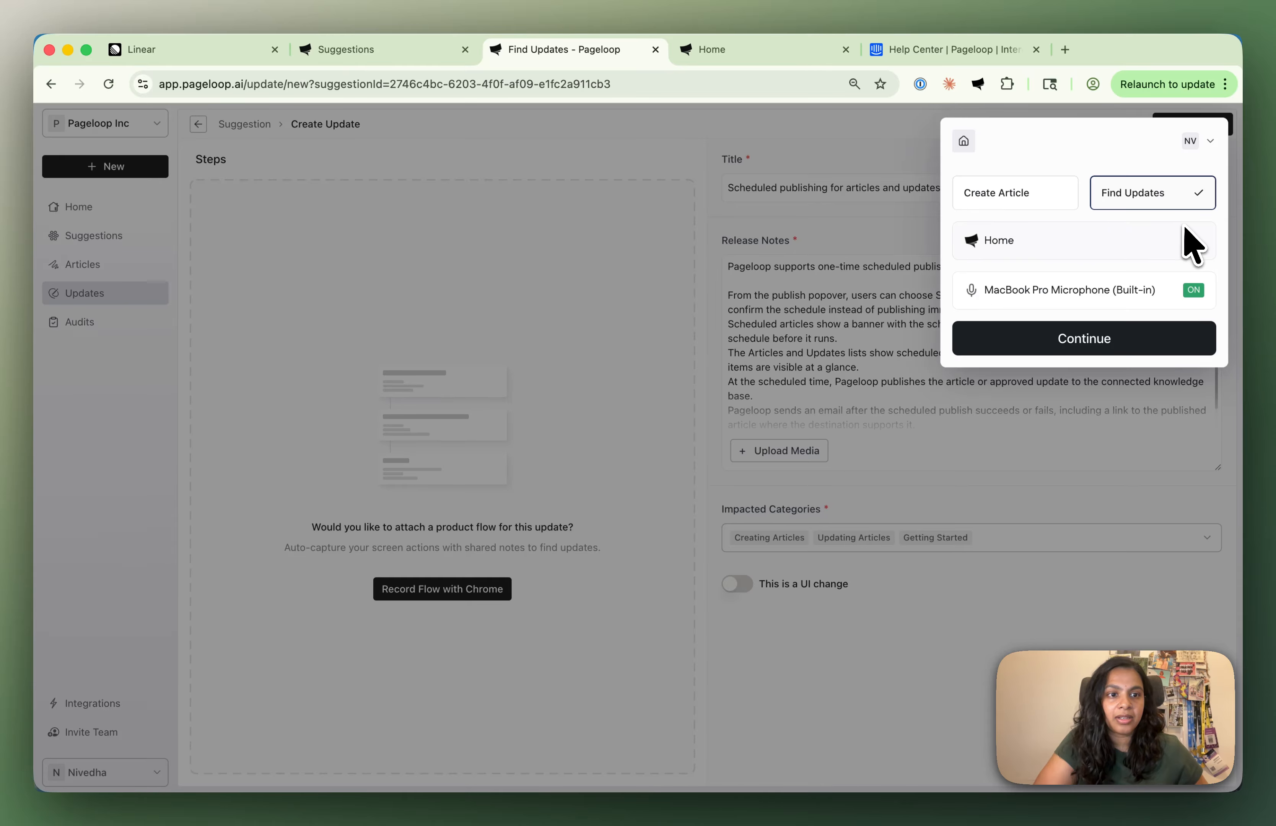
pyautogui.click(1106, 333)
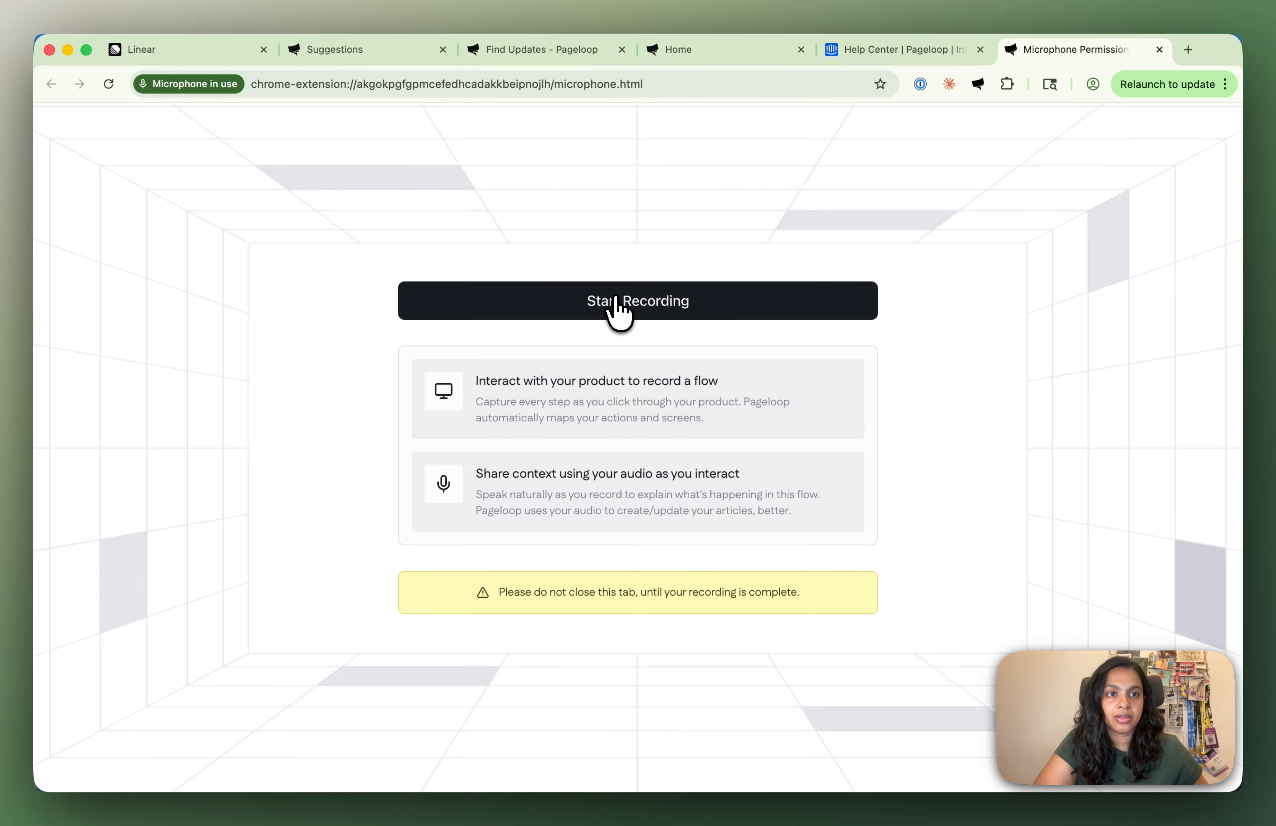
pyautogui.click(614, 298)
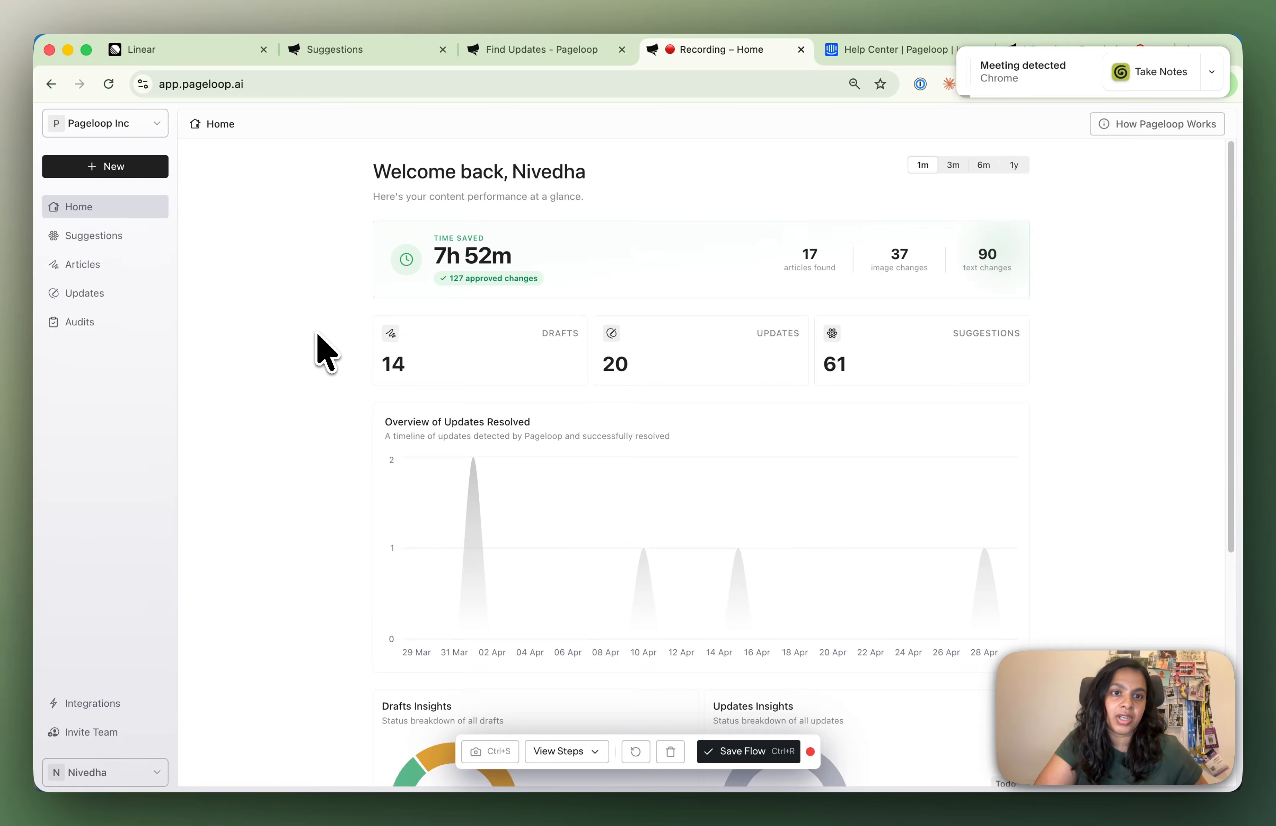
pyautogui.click(964, 52)
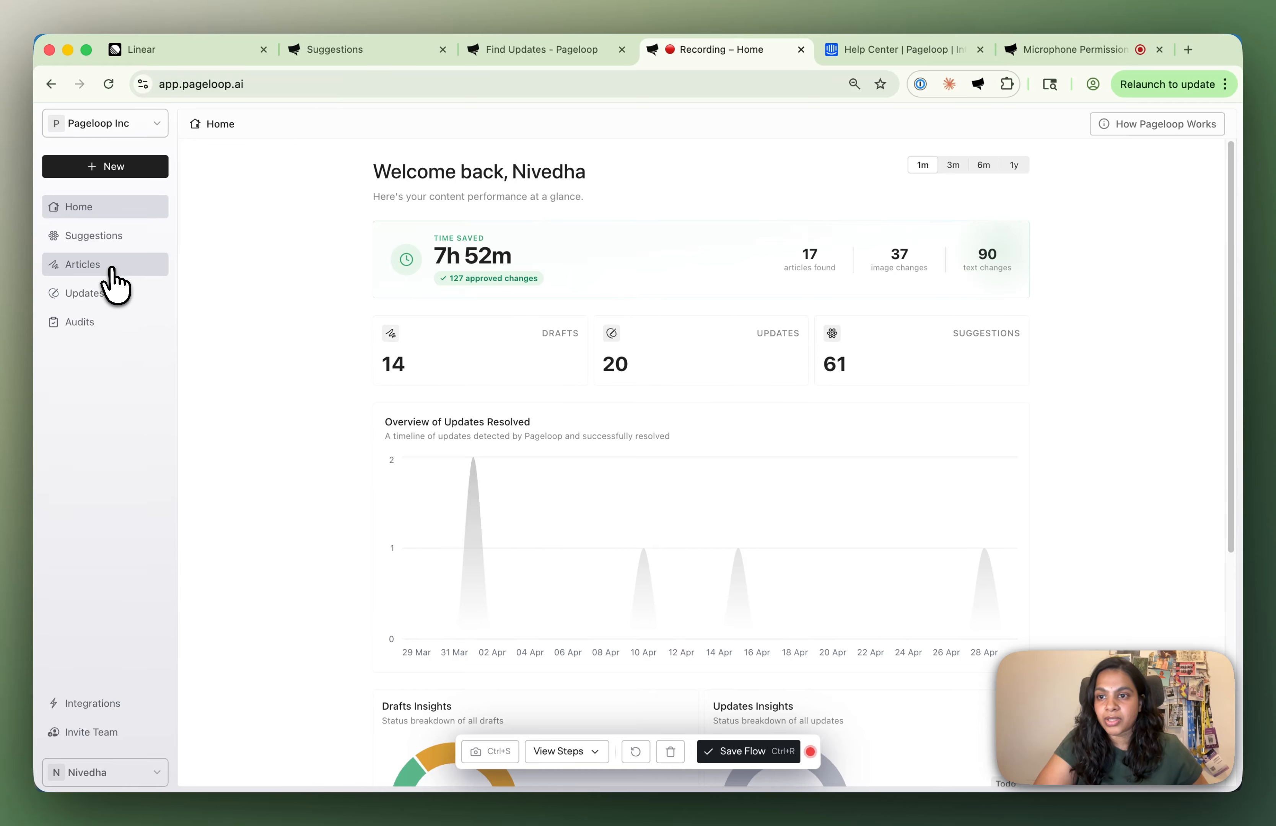
# Open the draft article "Review and Apply Article Updates" and choose the Integrations collection for publishing it to the Help Center.
pyautogui.click(110, 267)
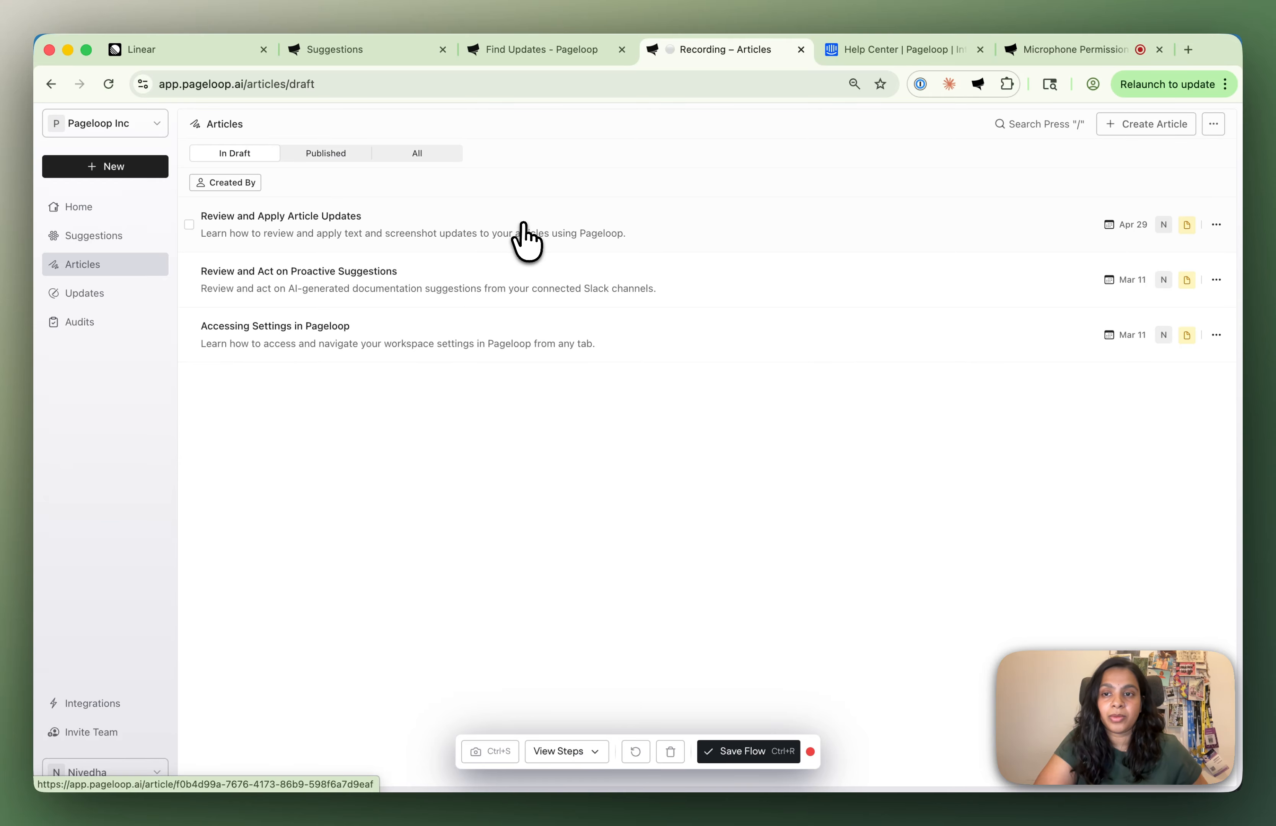
pyautogui.click(524, 239)
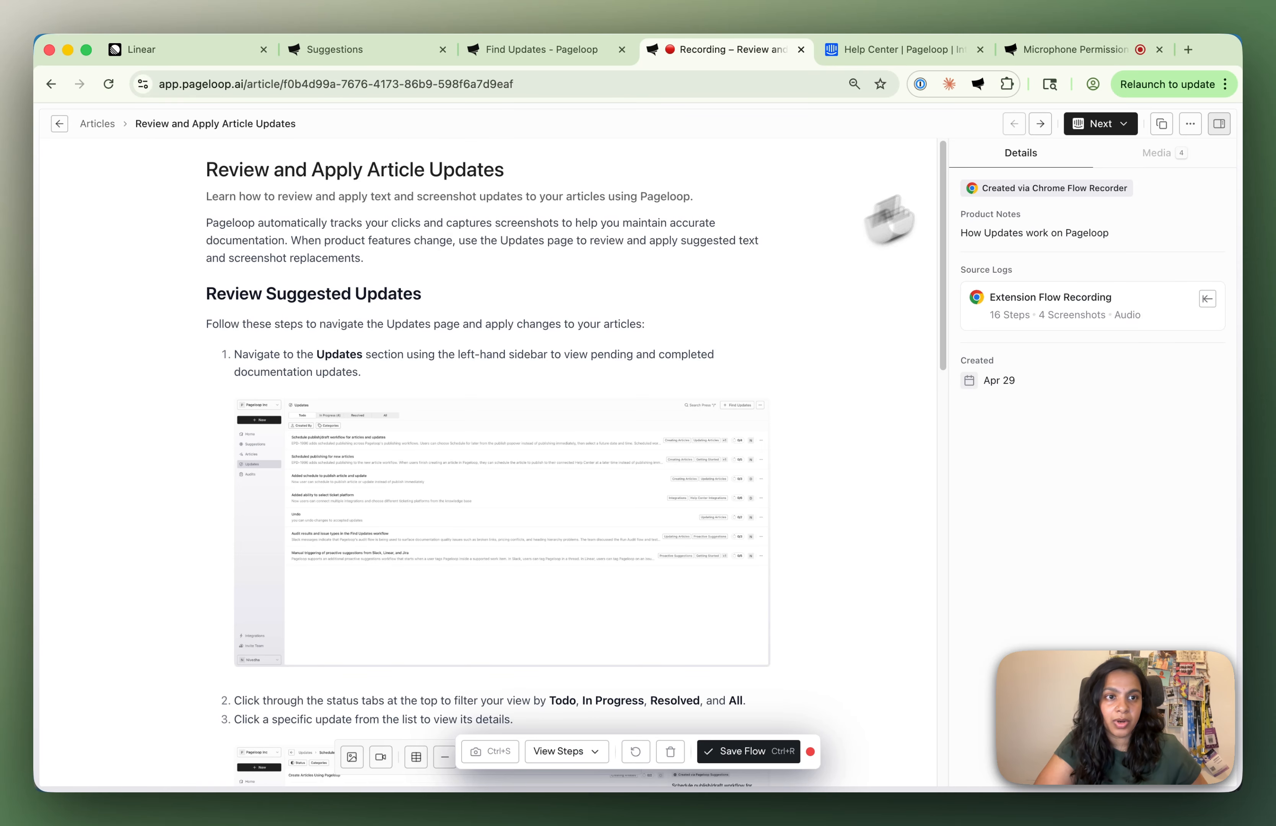
pyautogui.click(1124, 125)
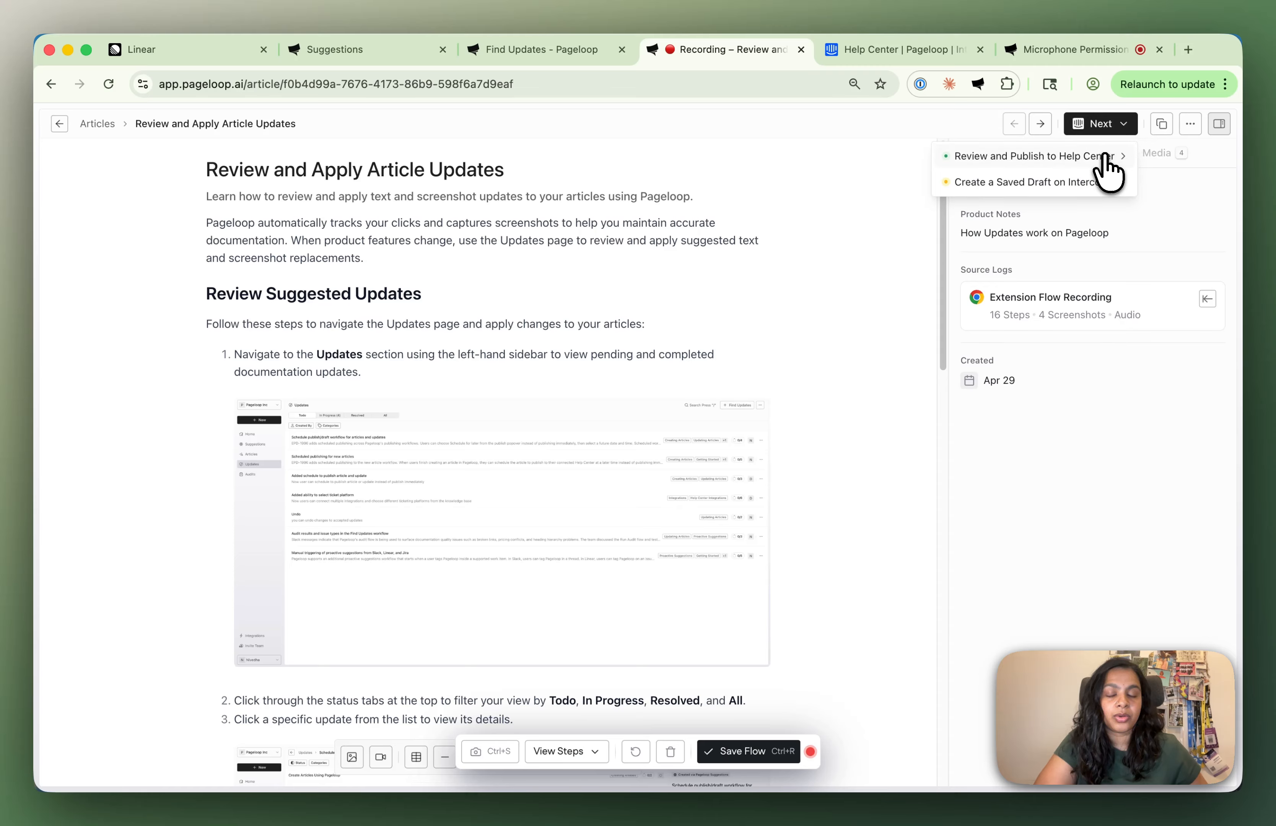
pyautogui.click(1104, 160)
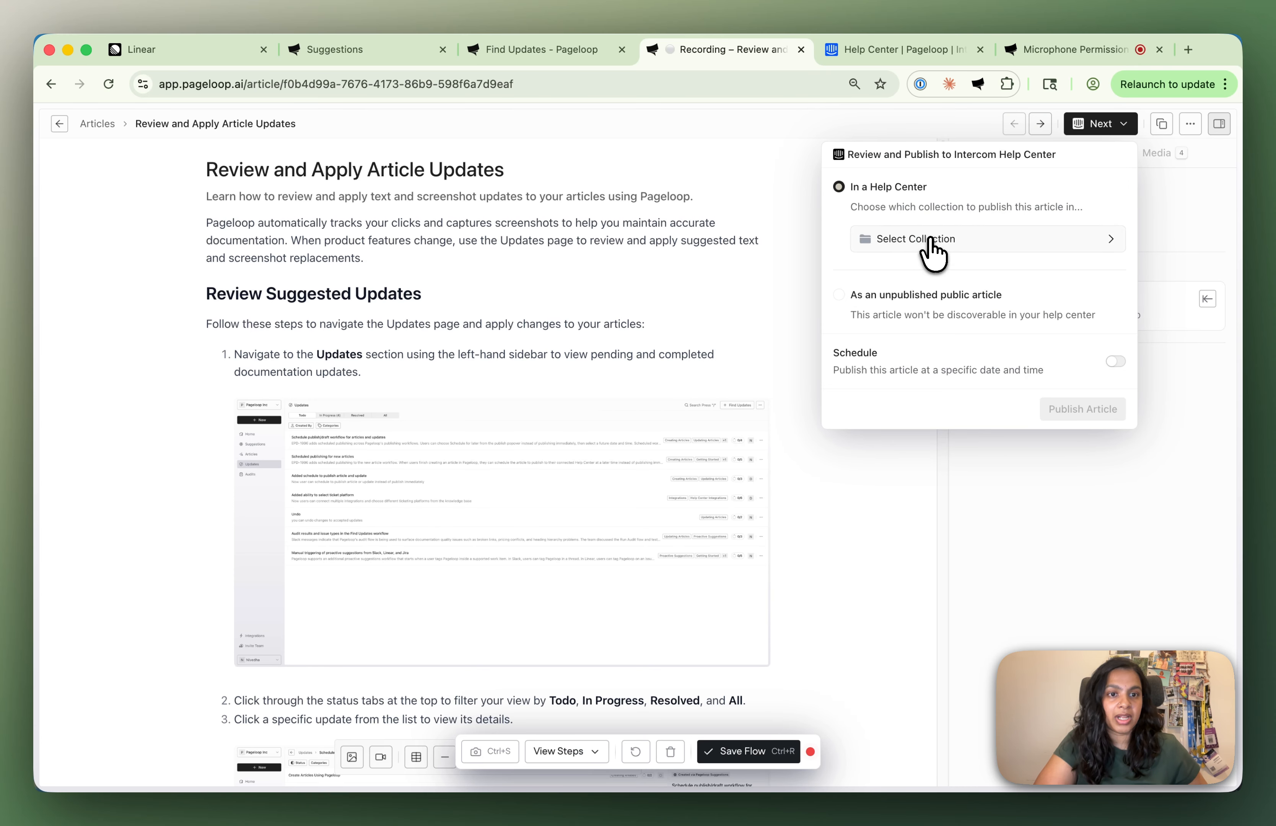
pyautogui.click(922, 242)
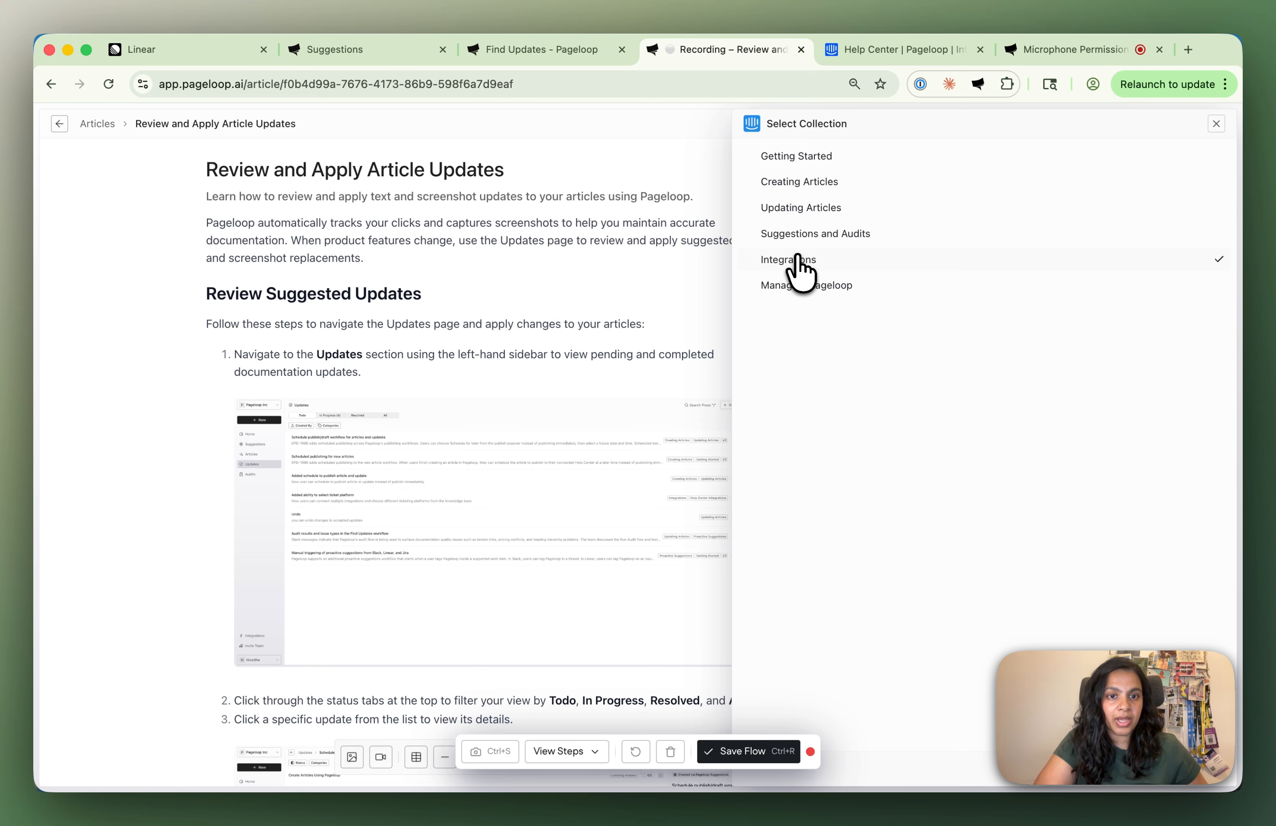
pyautogui.click(799, 261)
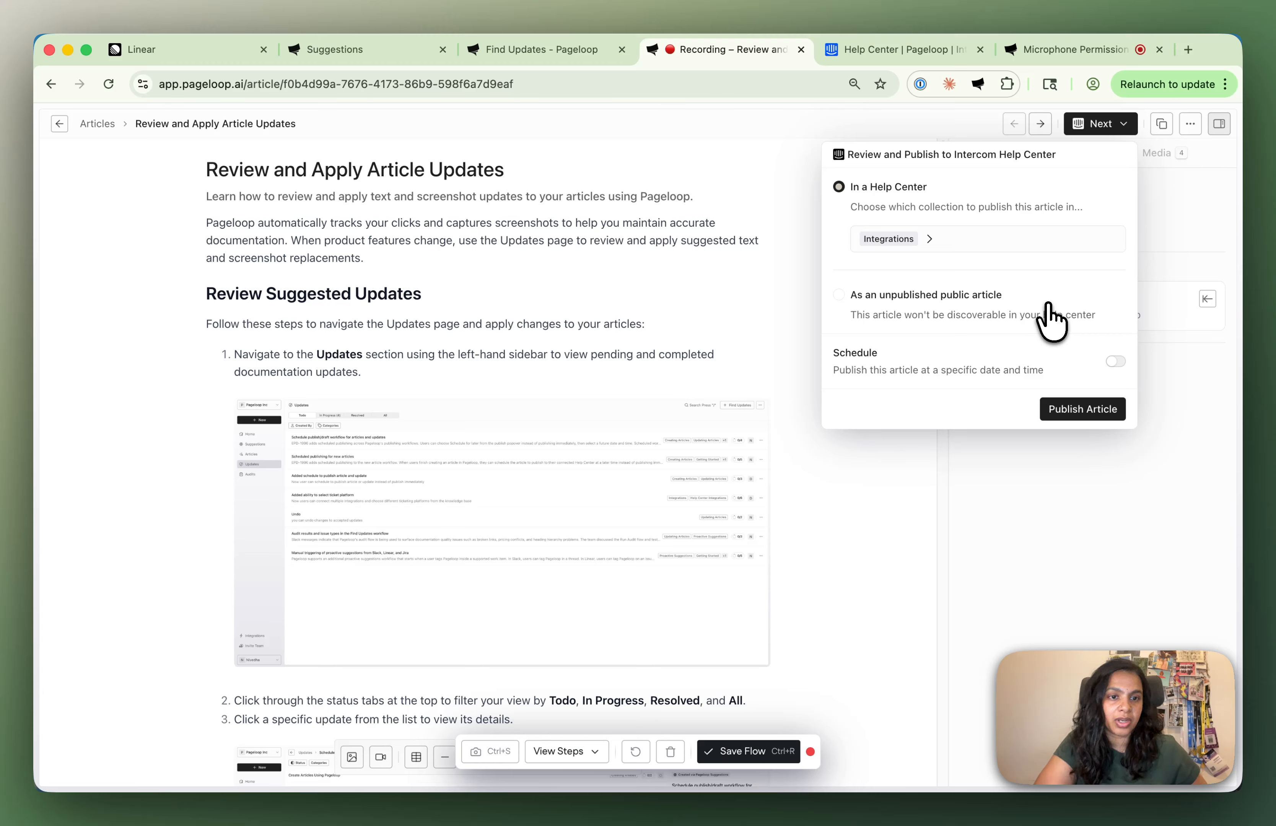
# Turn on scheduling for the article, view the date picker, and schedule publishing for 30/04/2026 at 21:00.
pyautogui.click(1113, 361)
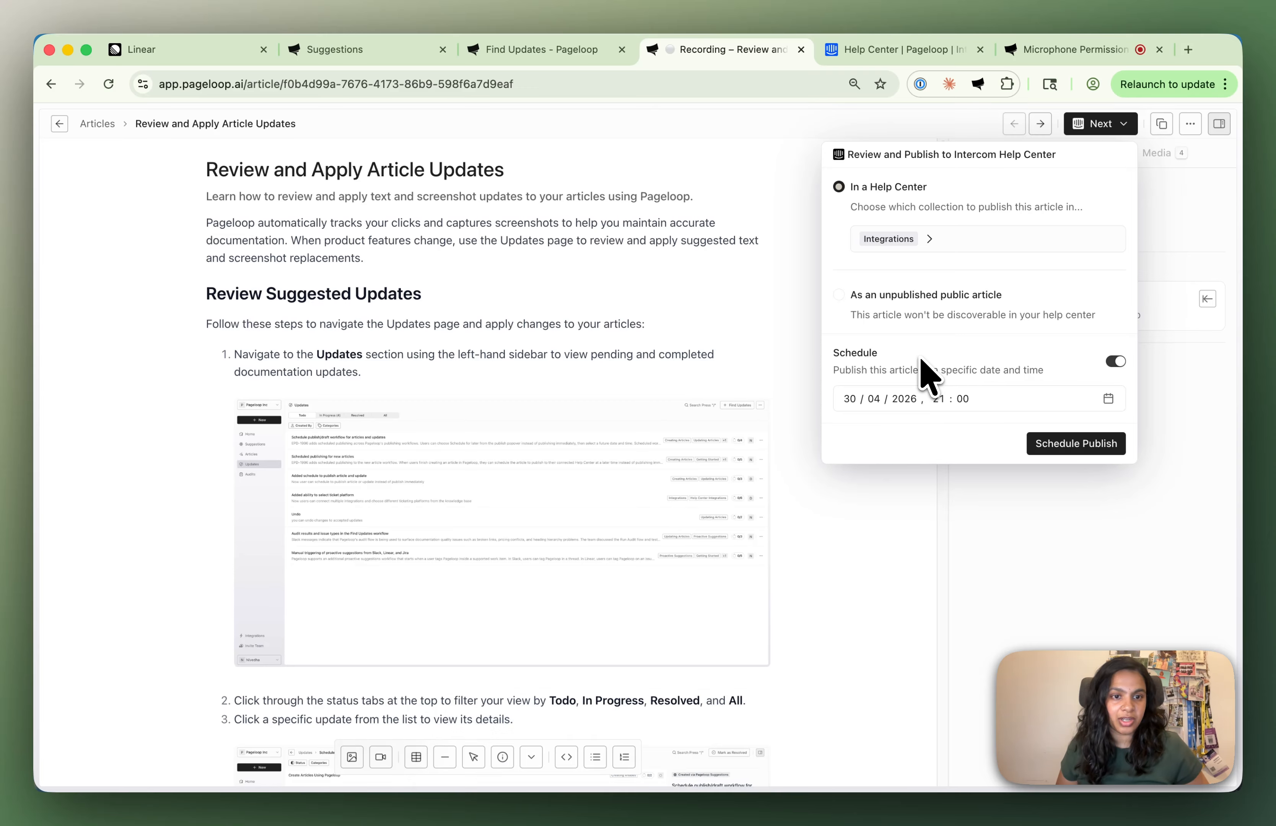
pyautogui.click(1108, 399)
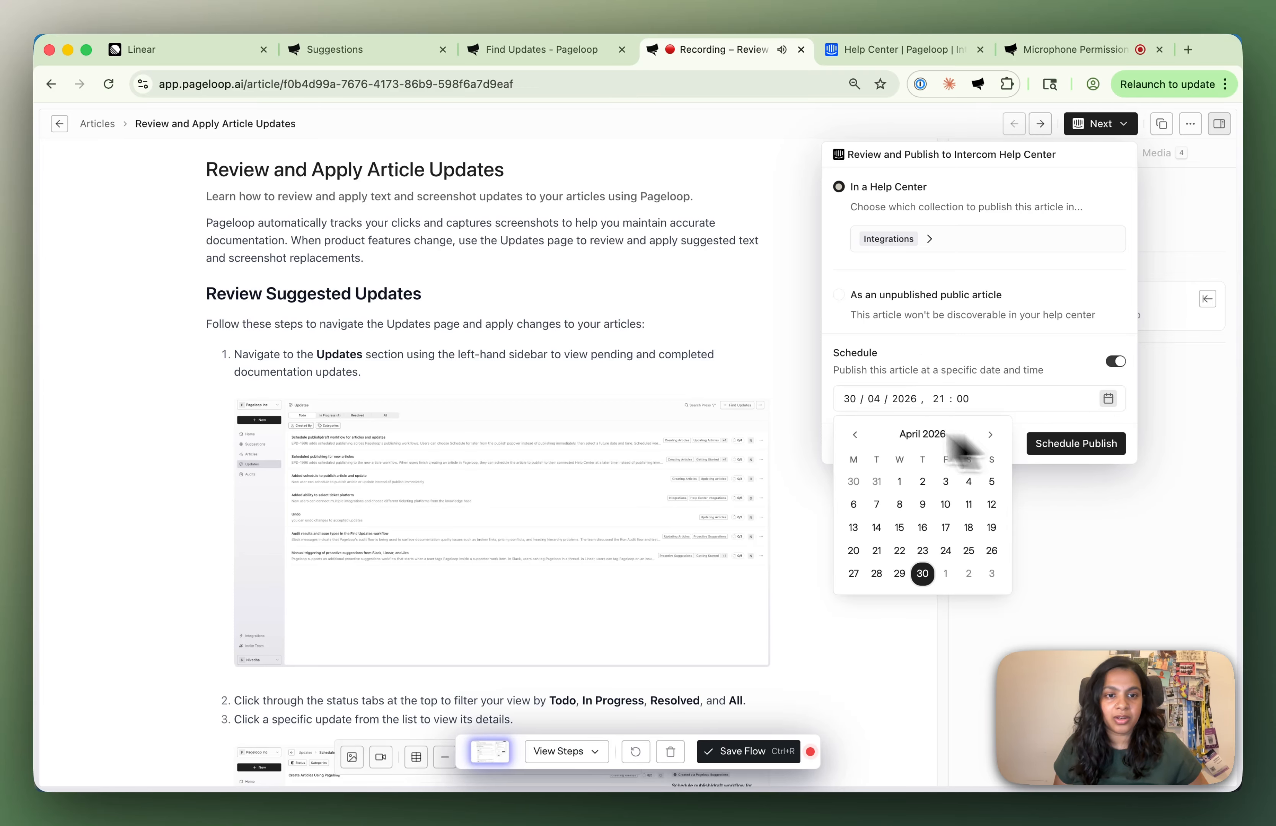
pyautogui.click(1071, 443)
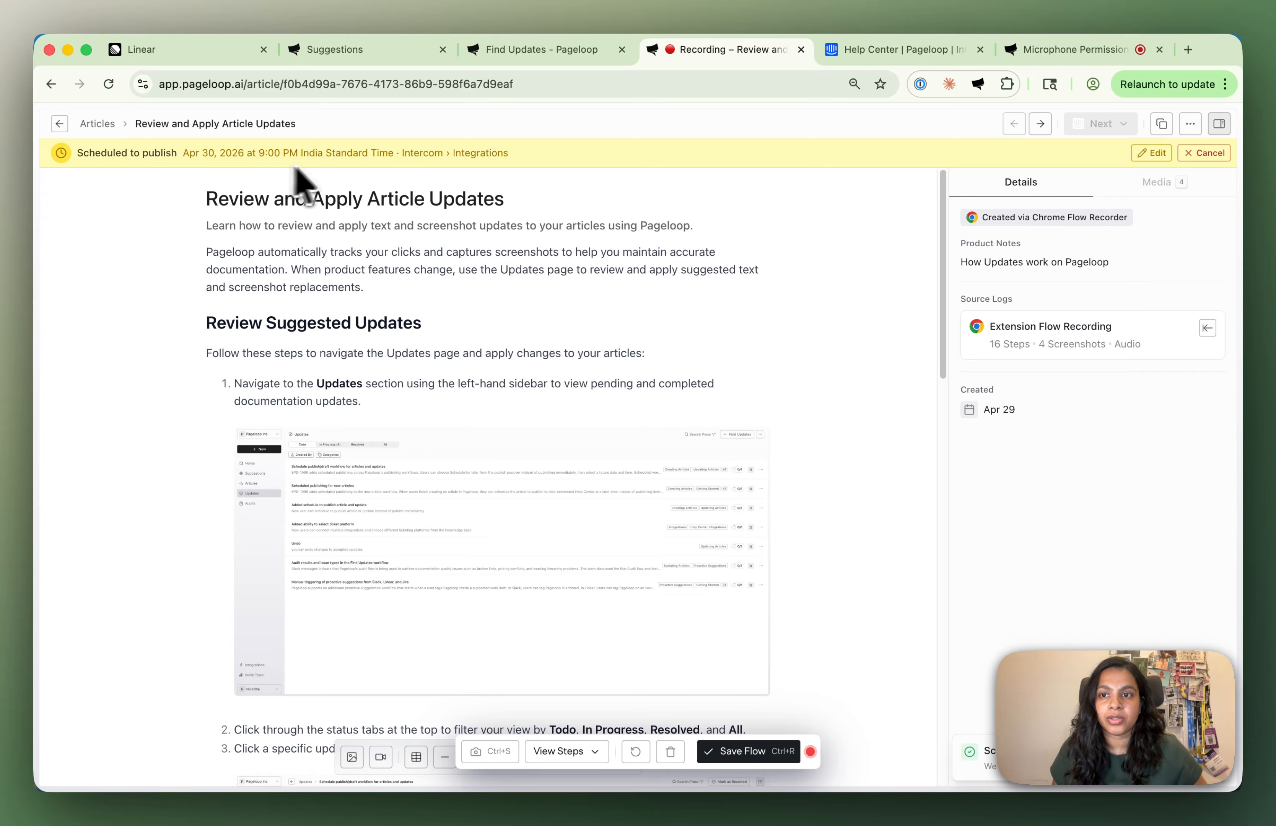
# Highlight the scheduled publish details in the article's banner, and view the rescheduling options without changing them.
pyautogui.moveTo(183, 154); pyautogui.dragTo(522, 170)
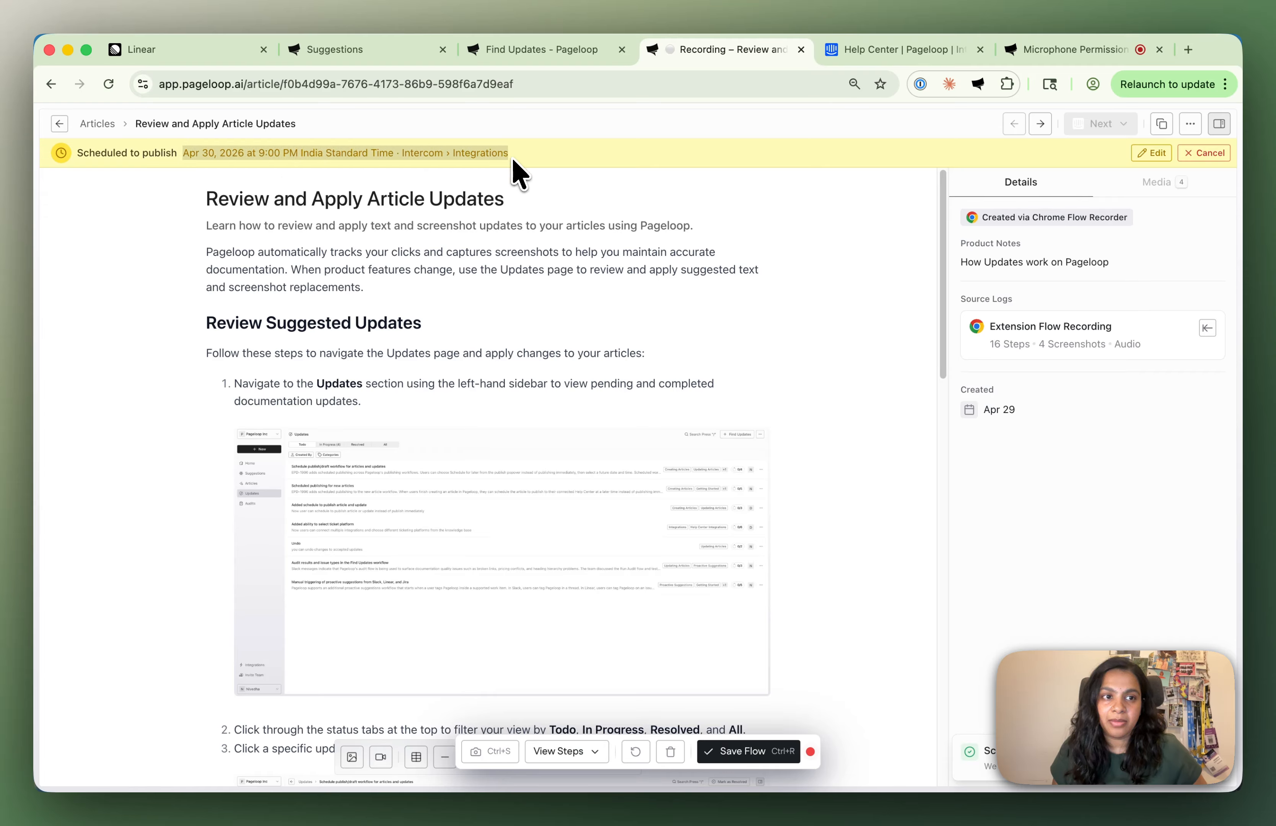
pyautogui.click(534, 161)
pyautogui.click(1151, 153)
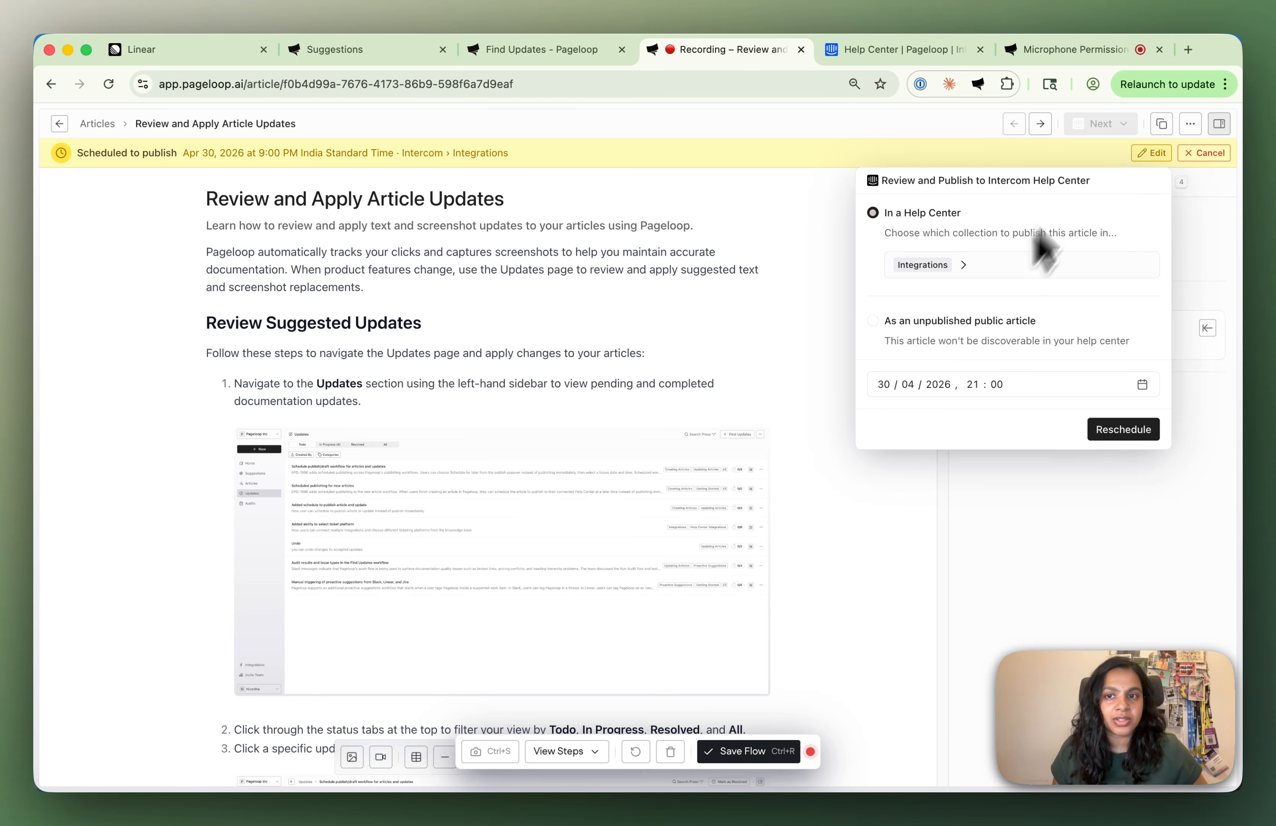
pyautogui.click(818, 271)
# Return to the Articles list and refresh it to check the scheduled date badge on the article.
pyautogui.click(93, 129)
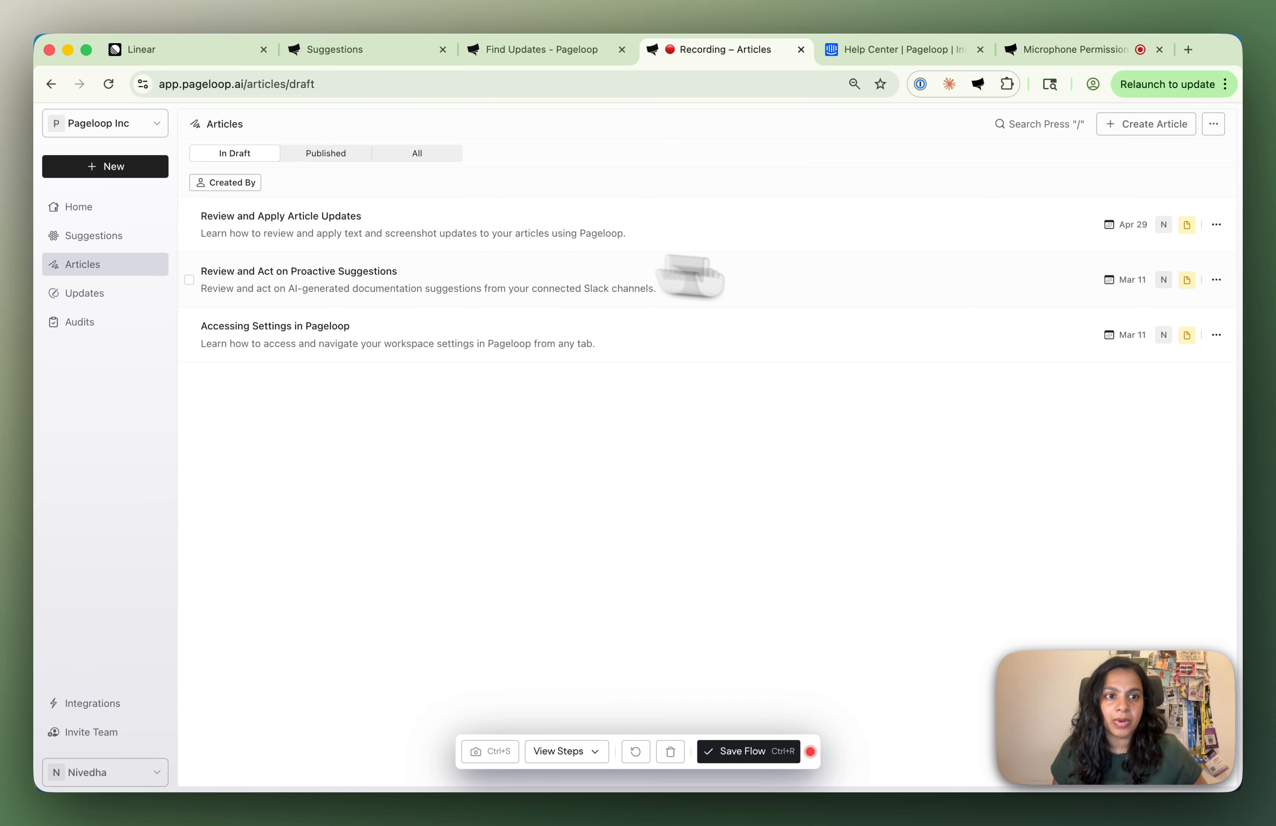
pyautogui.click(108, 84)
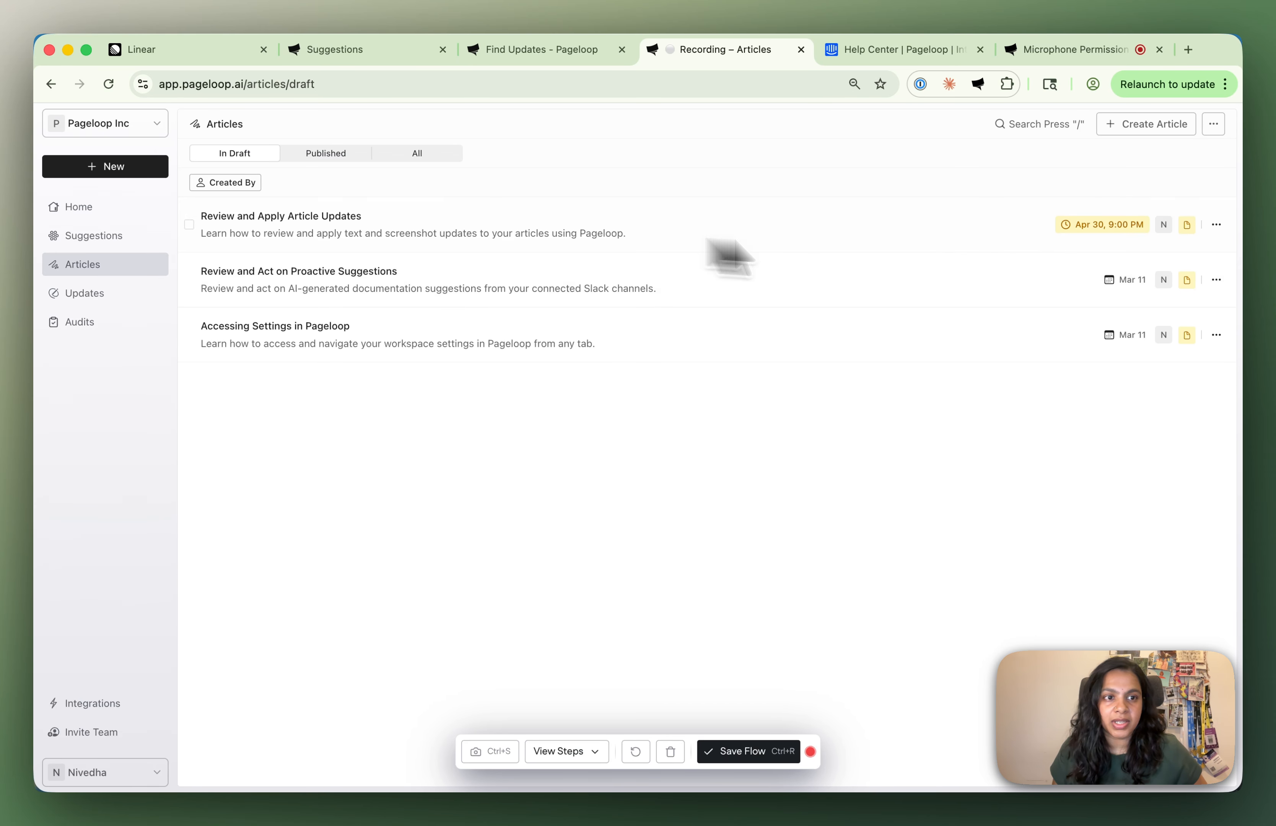
pyautogui.moveTo(1107, 226)
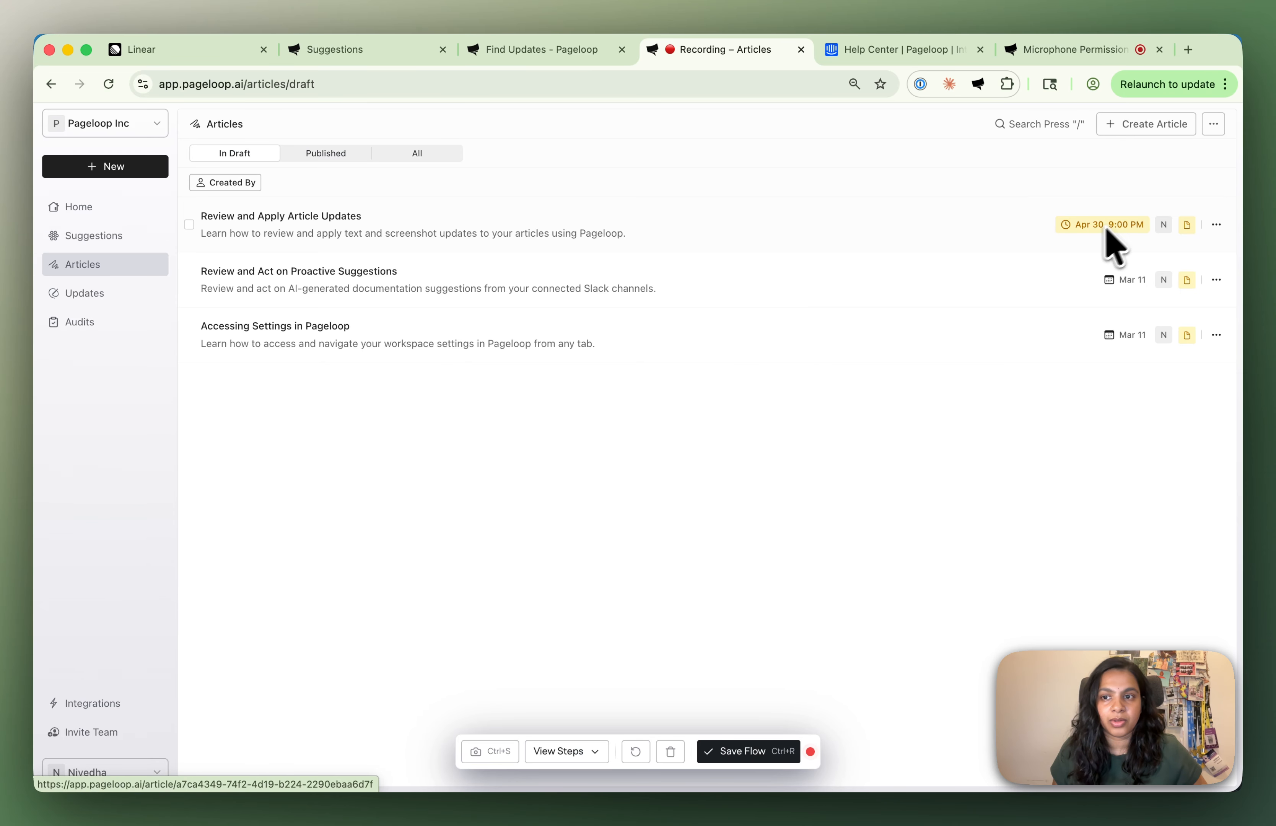
# Open the article "Connect Freshdesk as your Help Center" from the update "Added ability to select ticket platform".
pyautogui.click(108, 294)
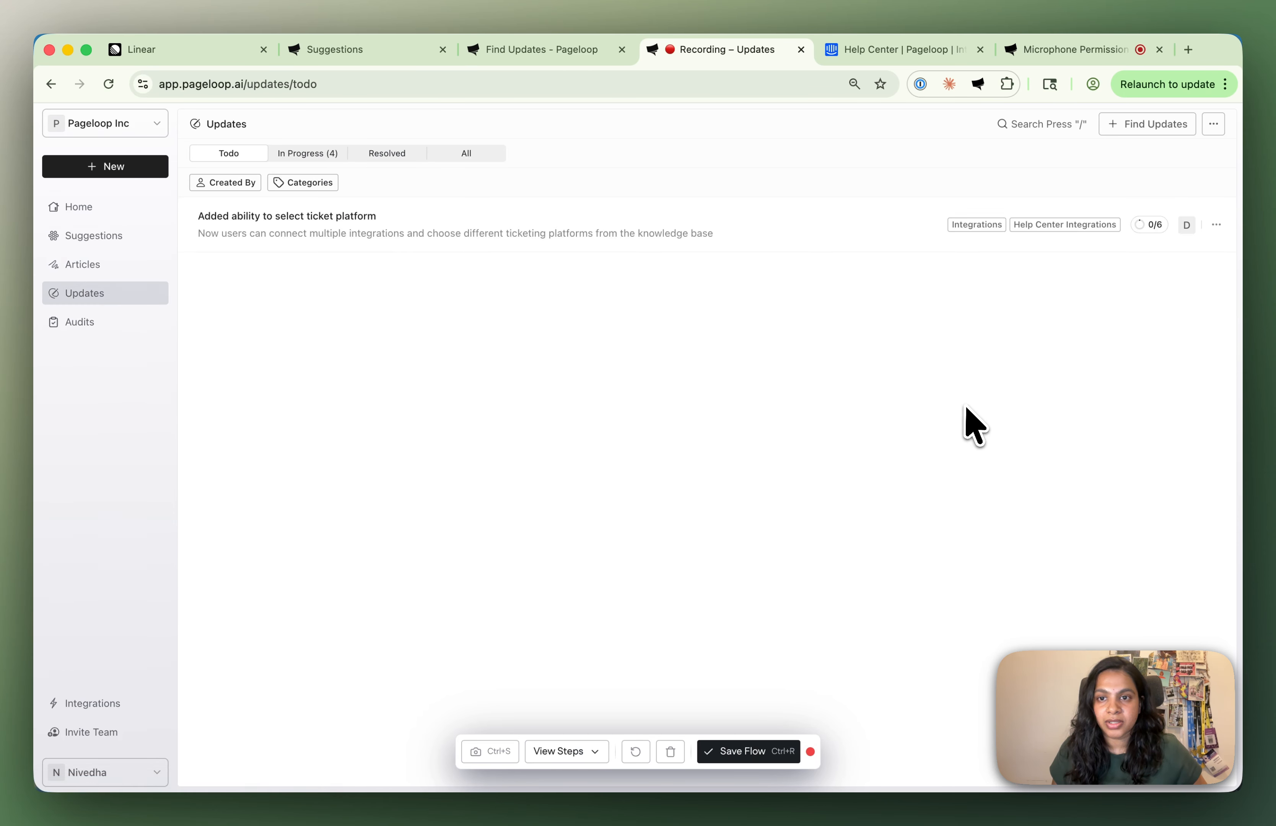
pyautogui.click(377, 220)
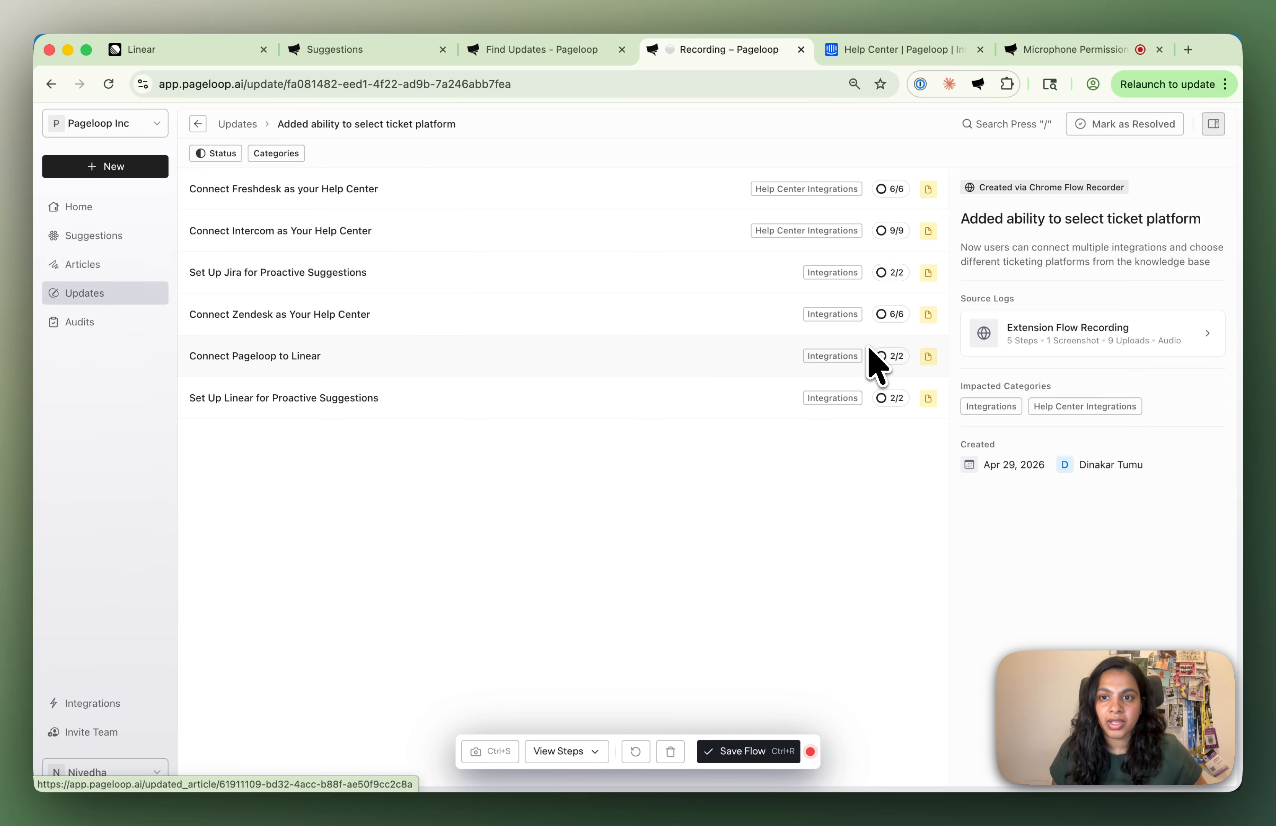
pyautogui.click(449, 189)
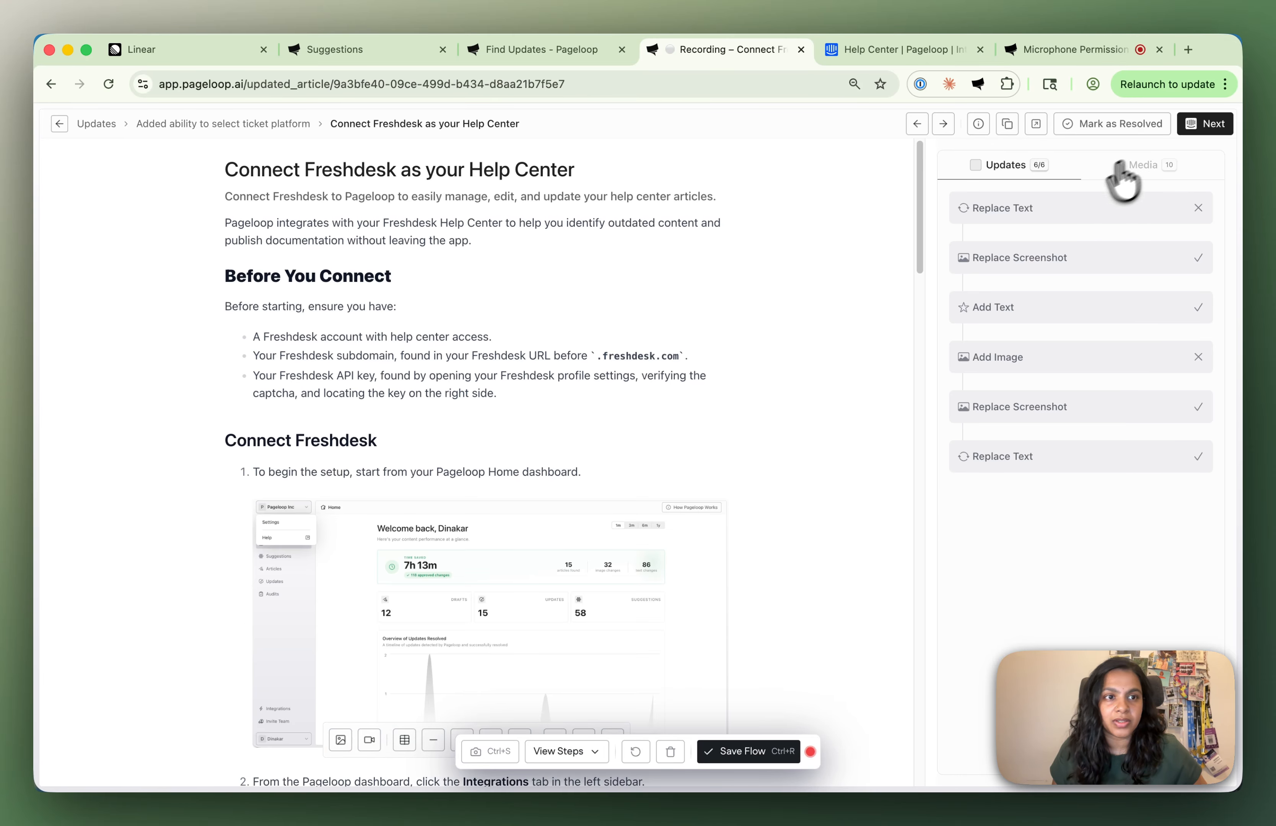
# Schedule the Freshdesk article's update for 30/04/2026 at 21:00, capturing a screenshot of the open date picker for the recorded flow.
pyautogui.click(1207, 124)
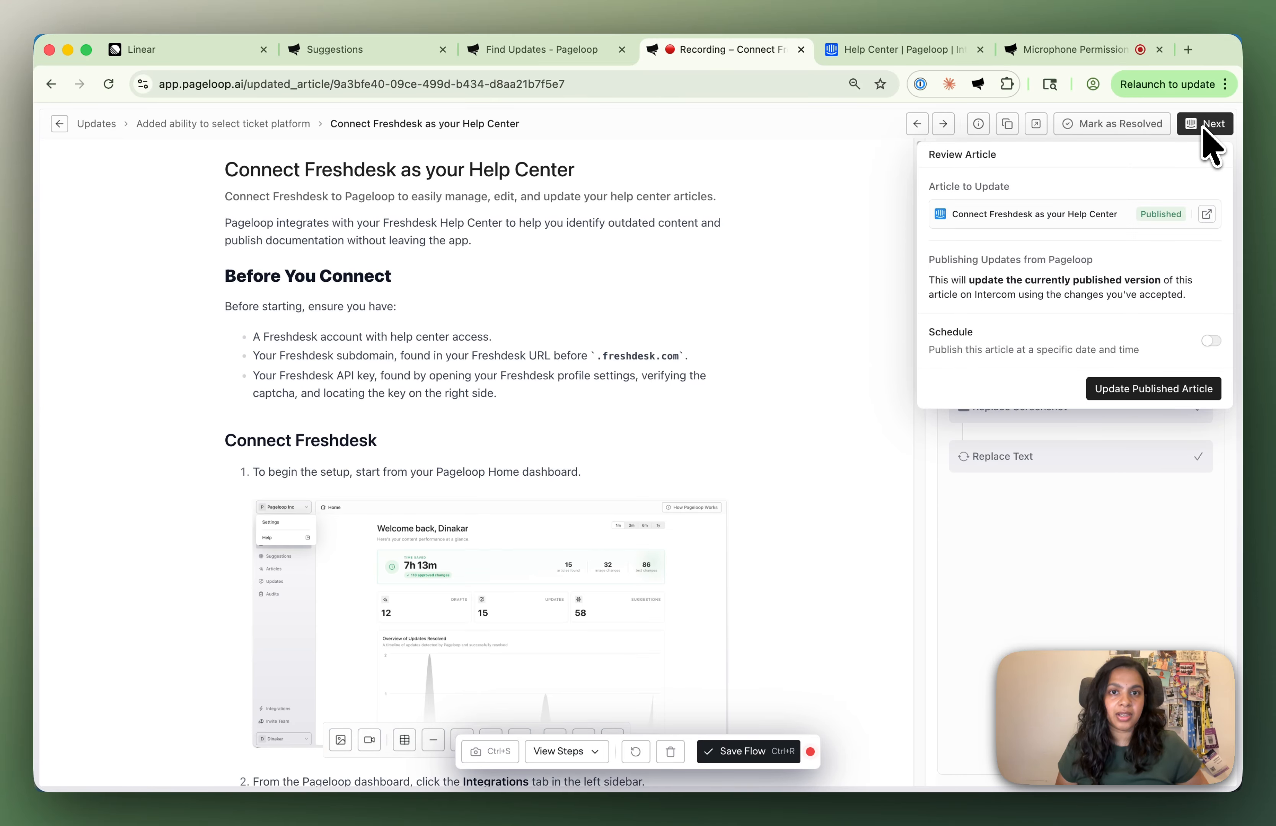
pyautogui.click(1211, 341)
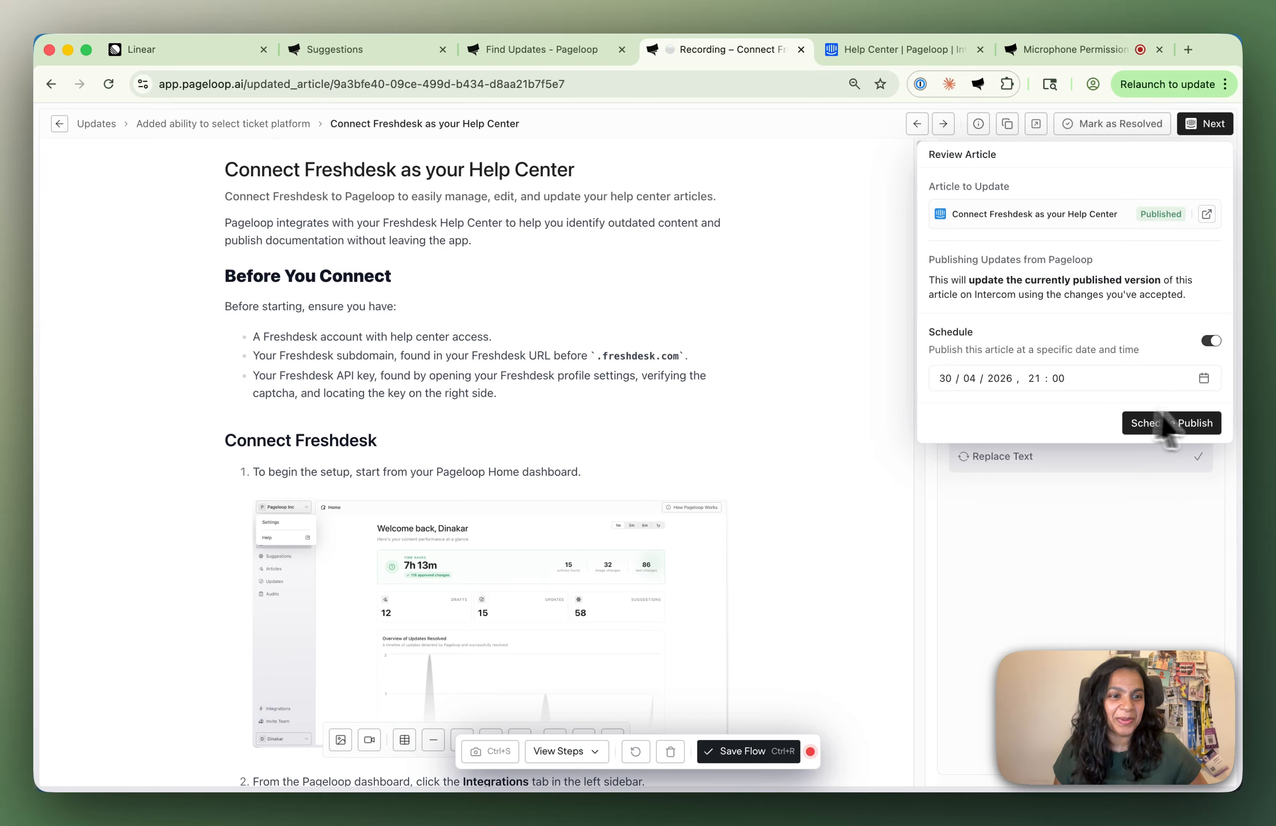
pyautogui.click(1203, 379)
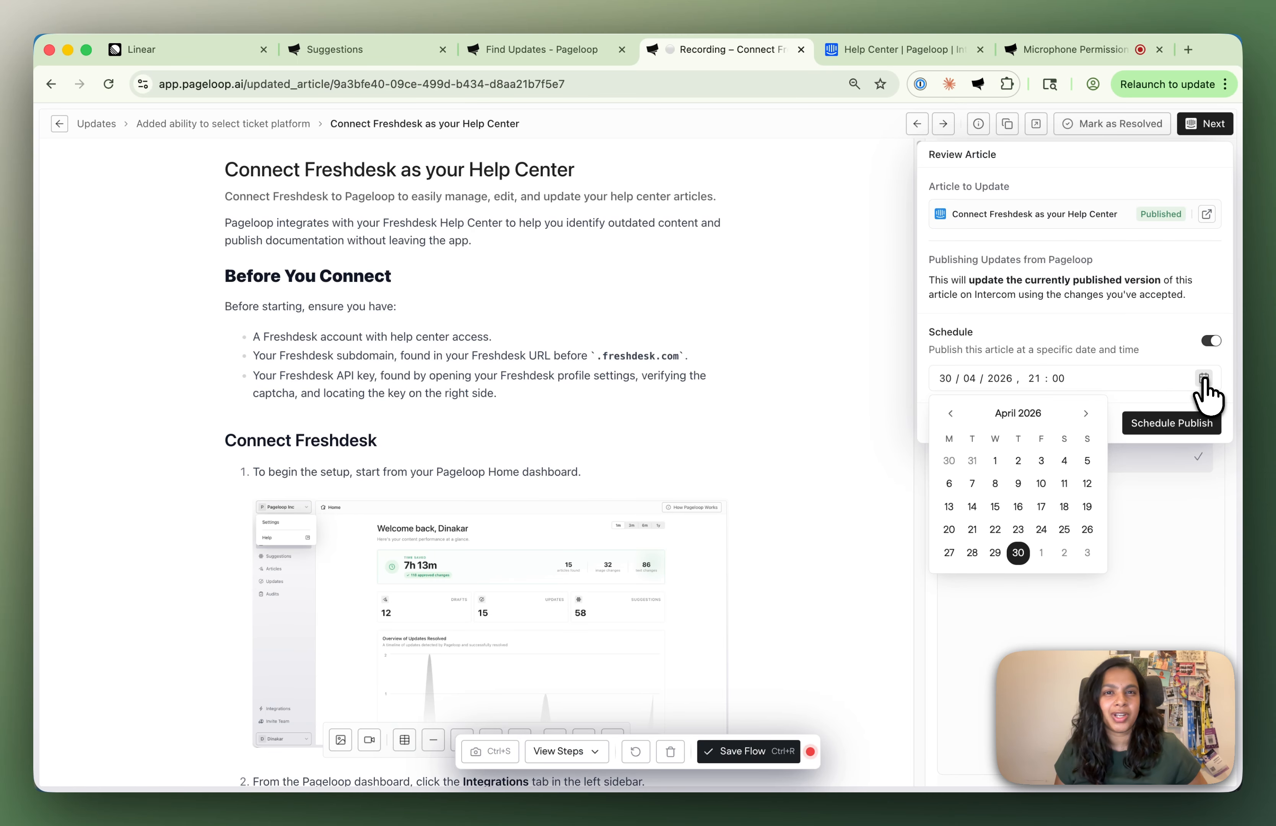
pyautogui.hotkey('ctrl', 's')
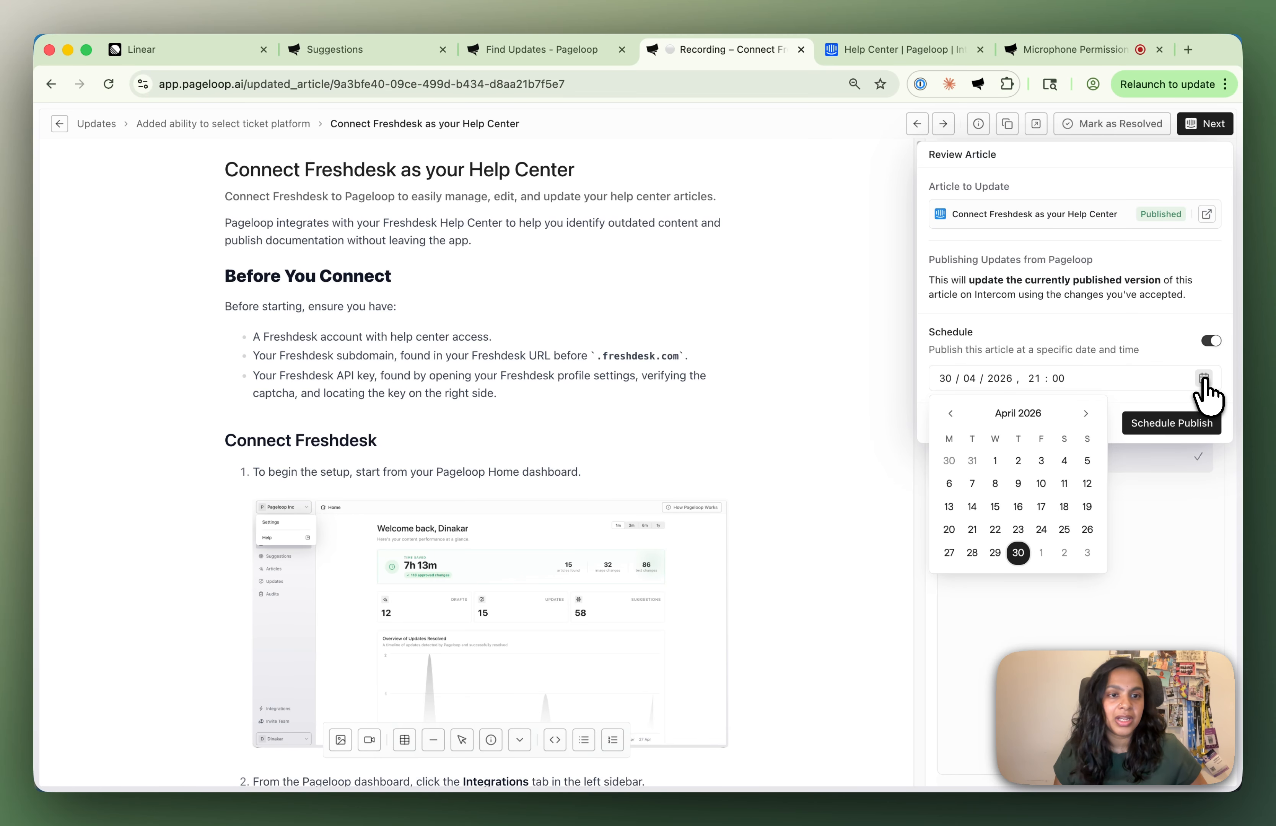
pyautogui.click(1204, 379)
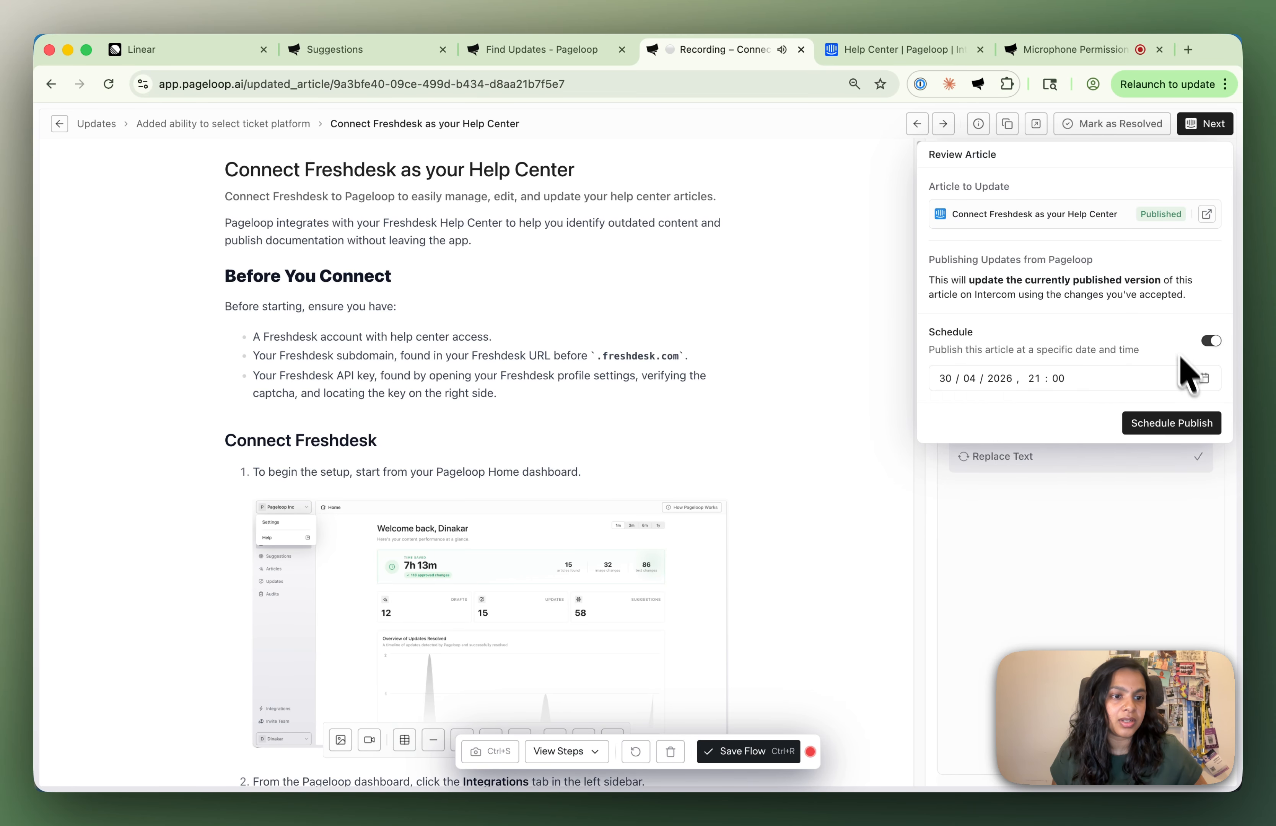
pyautogui.click(1182, 425)
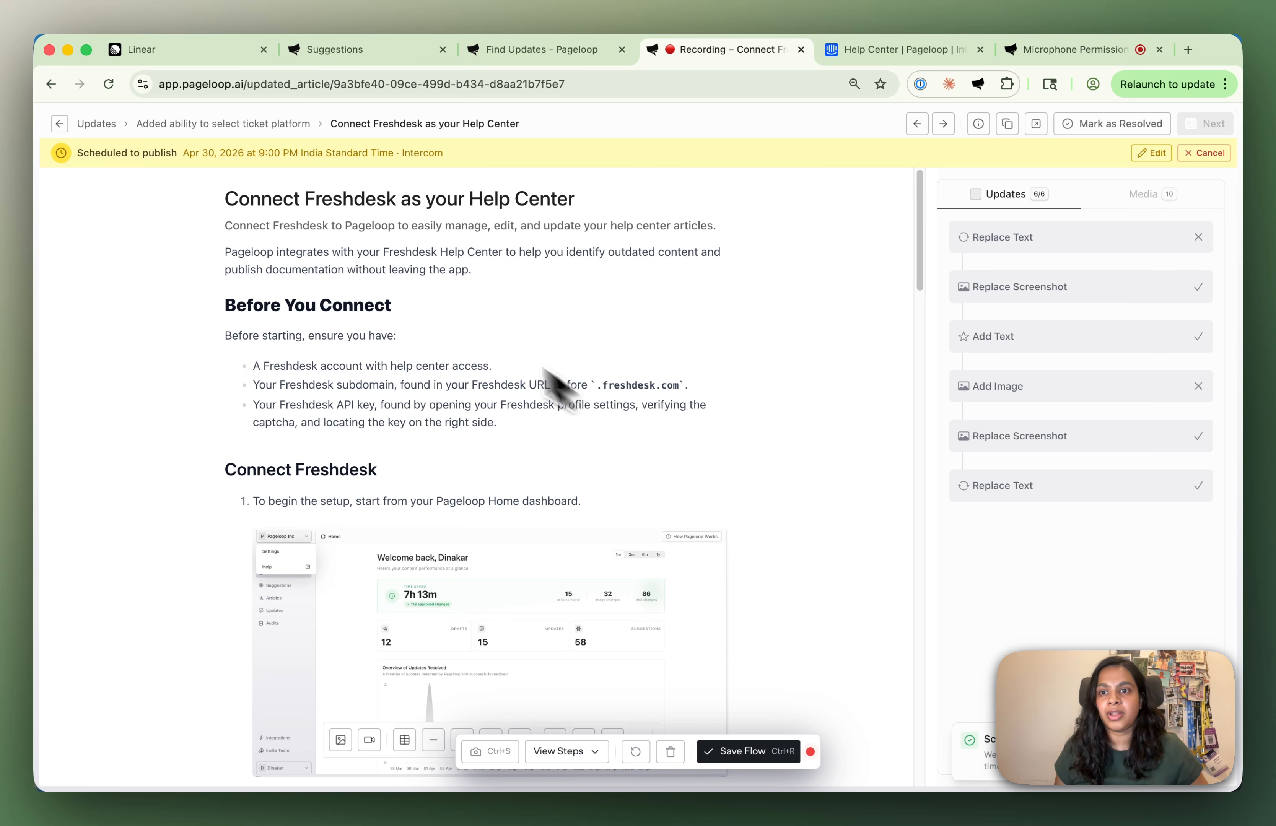
# Return to the Updates list and save the recorded flow to the new update.
pyautogui.click(247, 124)
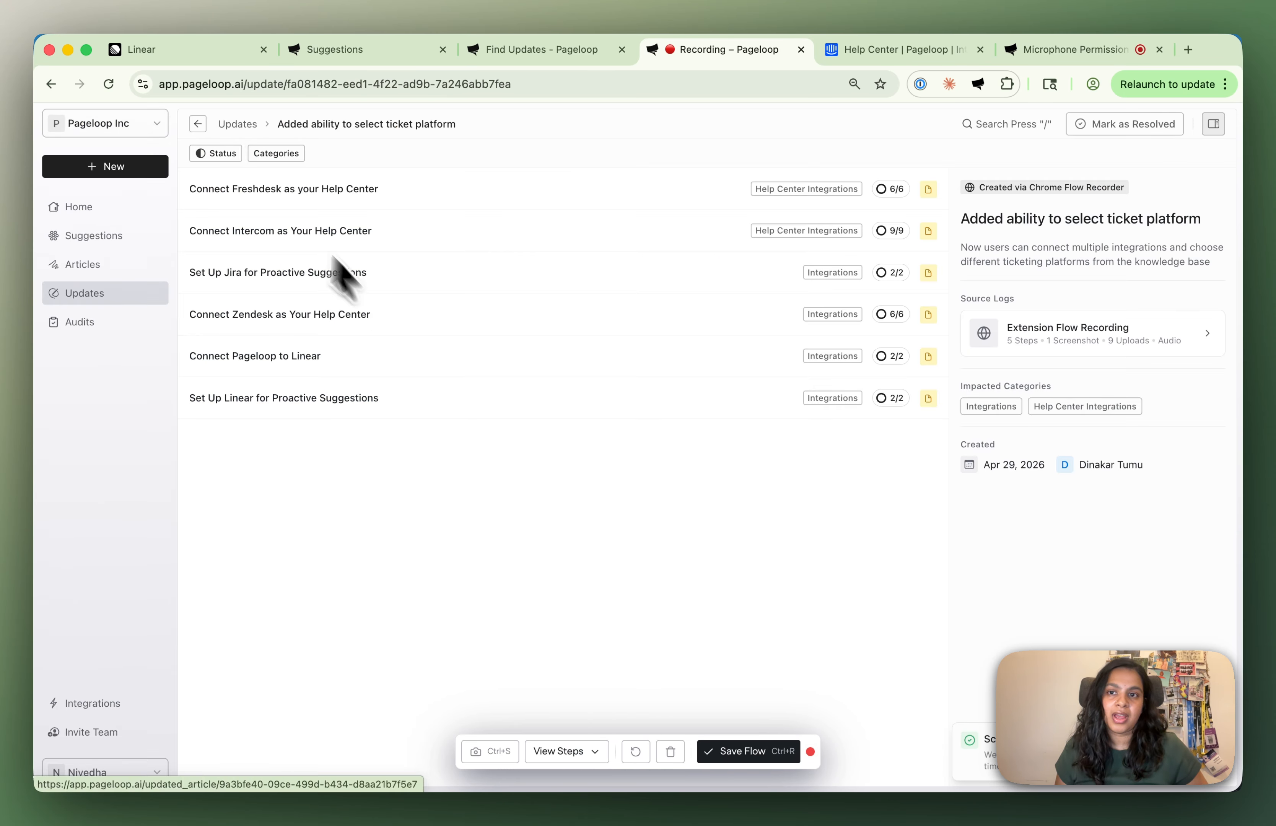
pyautogui.click(238, 126)
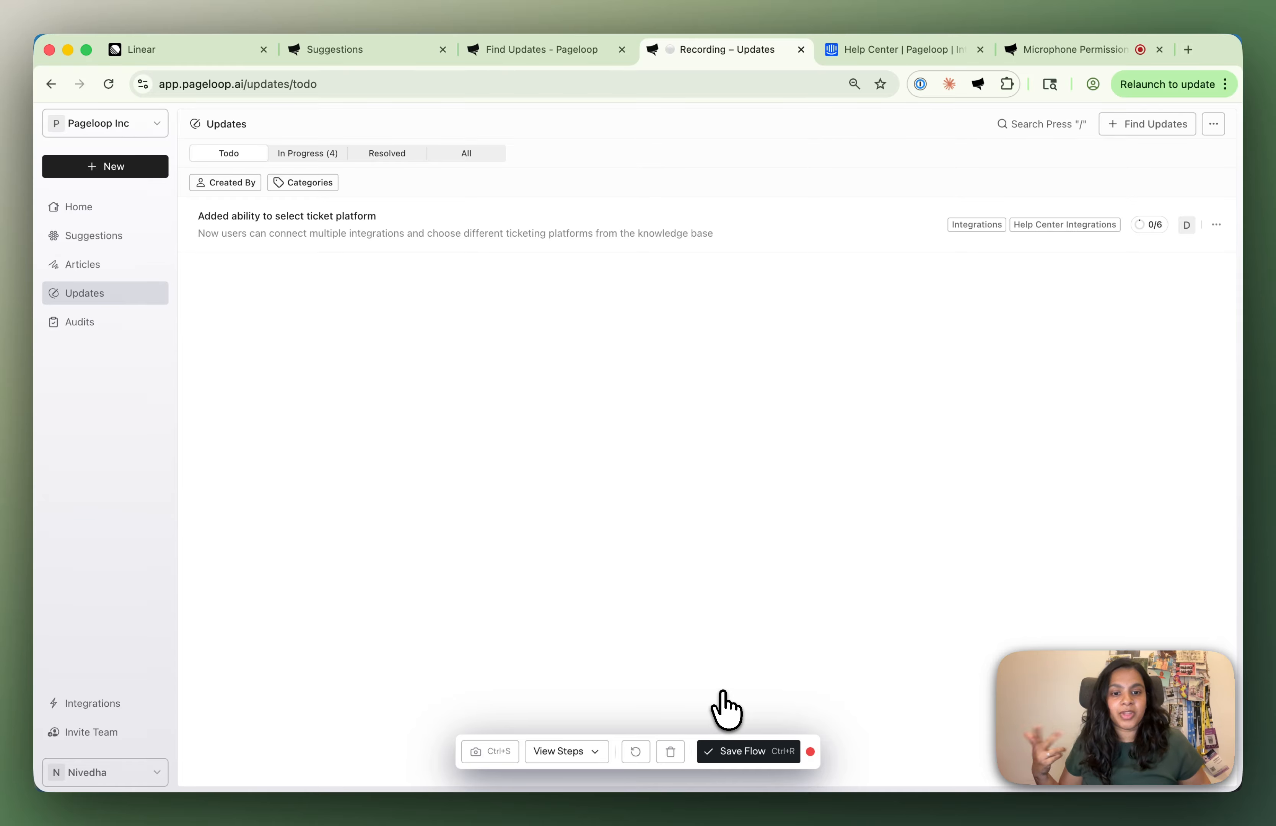
pyautogui.click(752, 752)
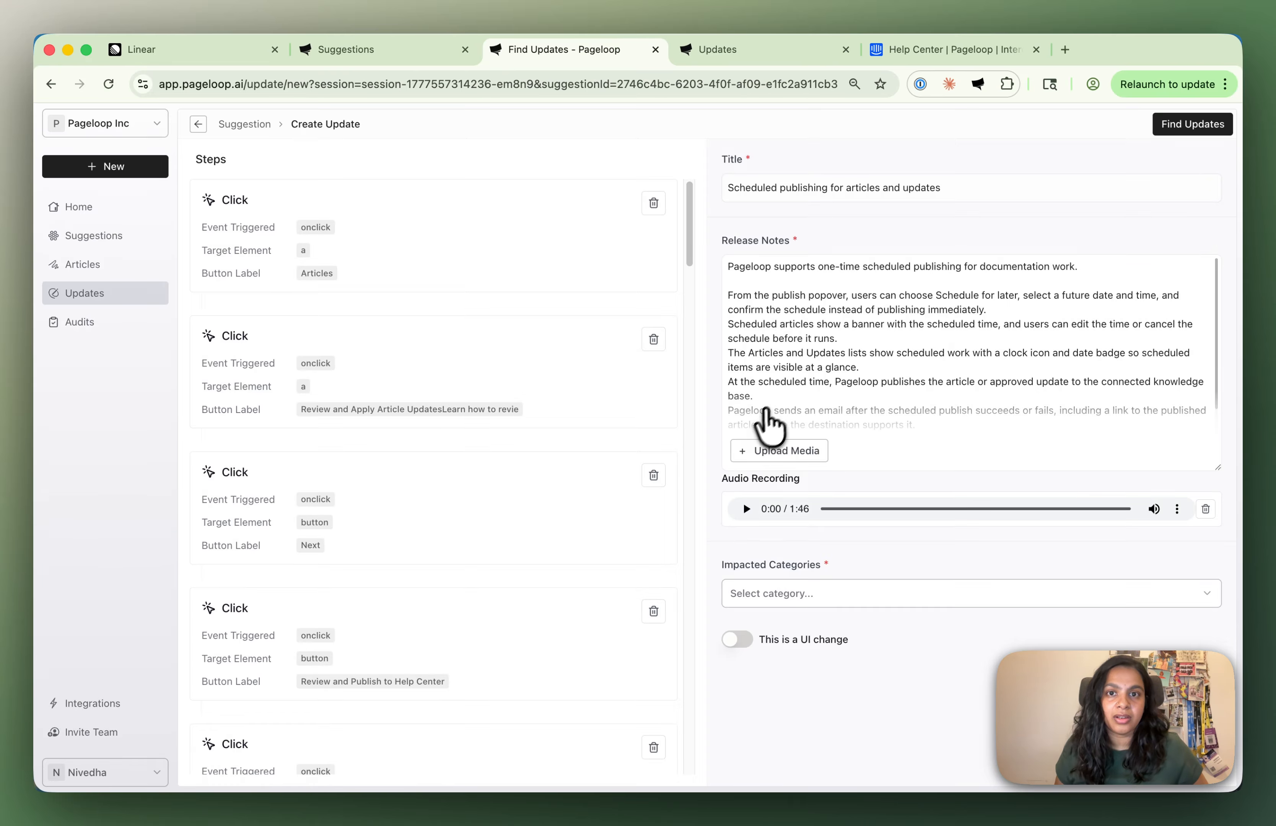
# Preview the recorded flow's screenshots and delete the one showing the publish popover without the open date picker.
pyautogui.scroll(-15, 558, 483)
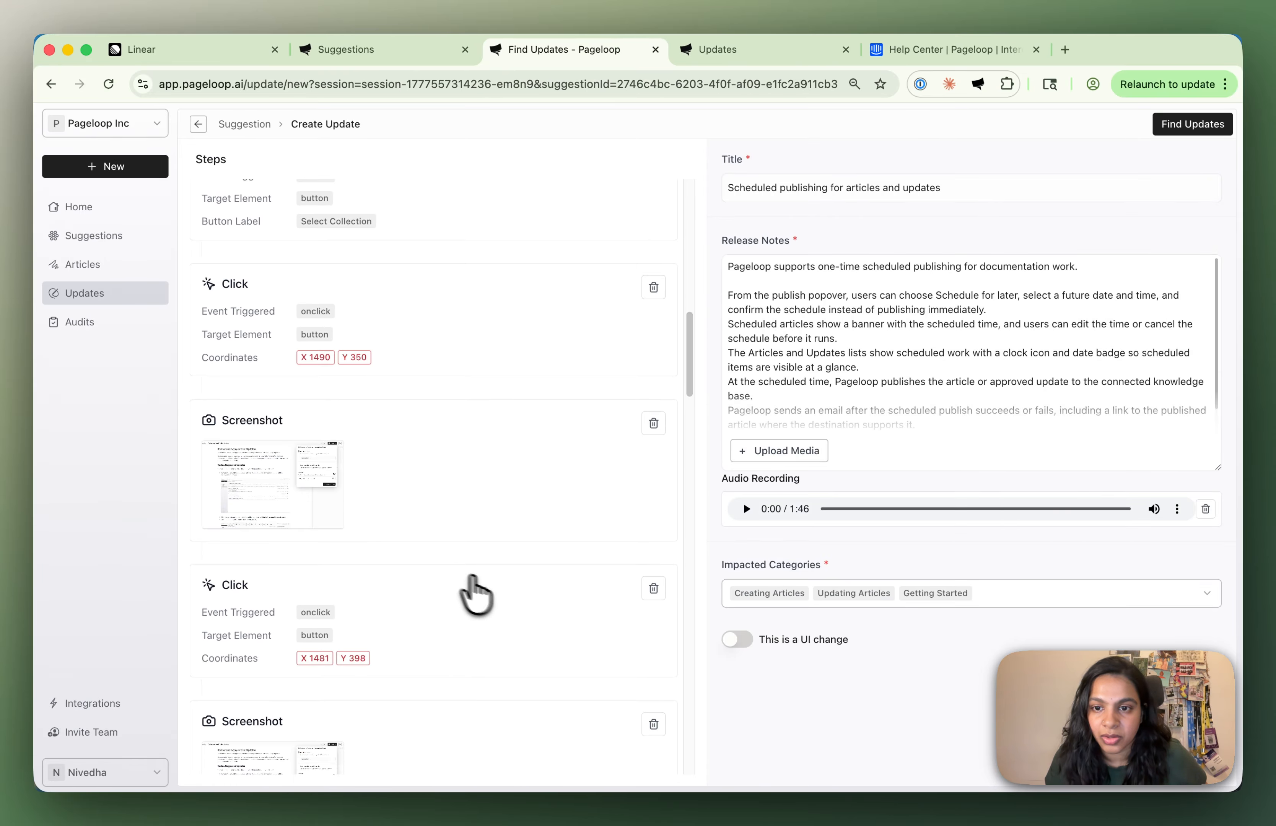
pyautogui.scroll(-3, 475, 593)
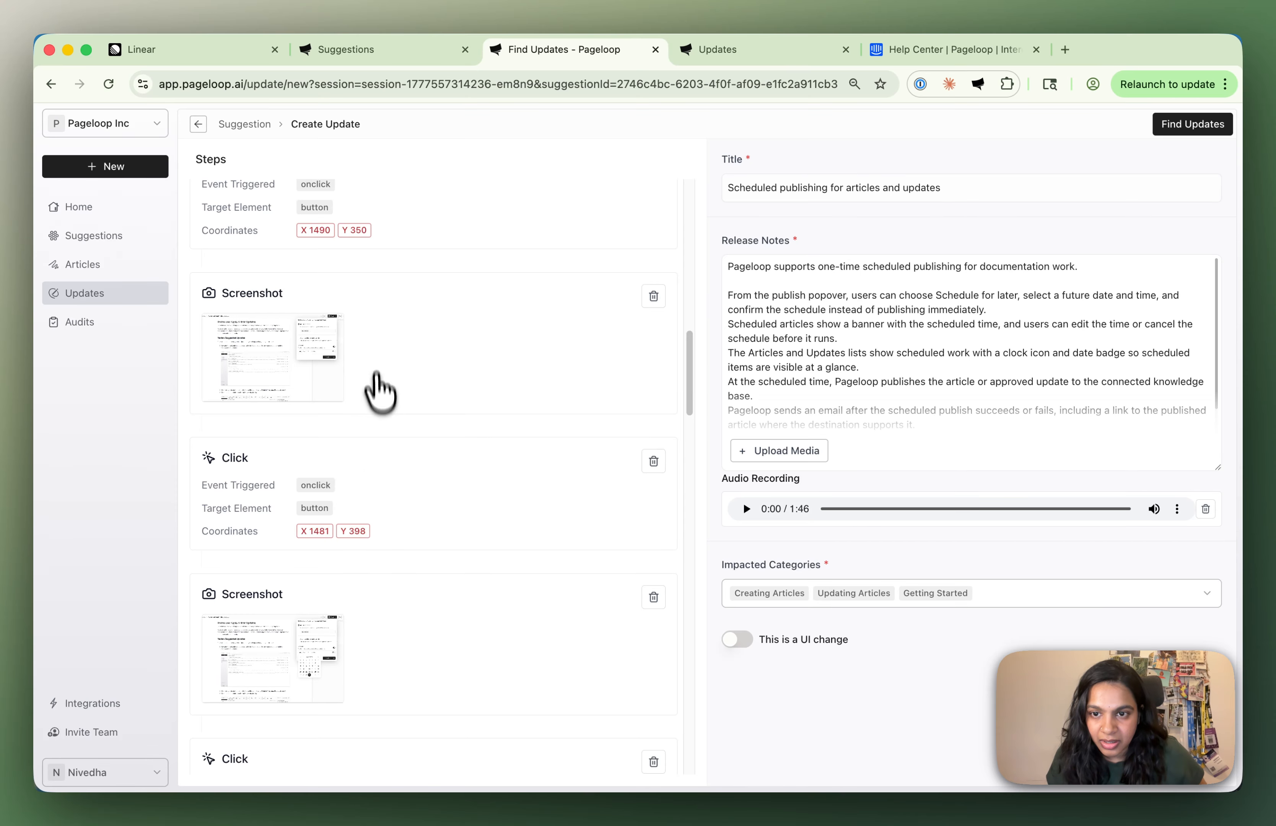
pyautogui.click(308, 646)
pyautogui.click(1199, 373)
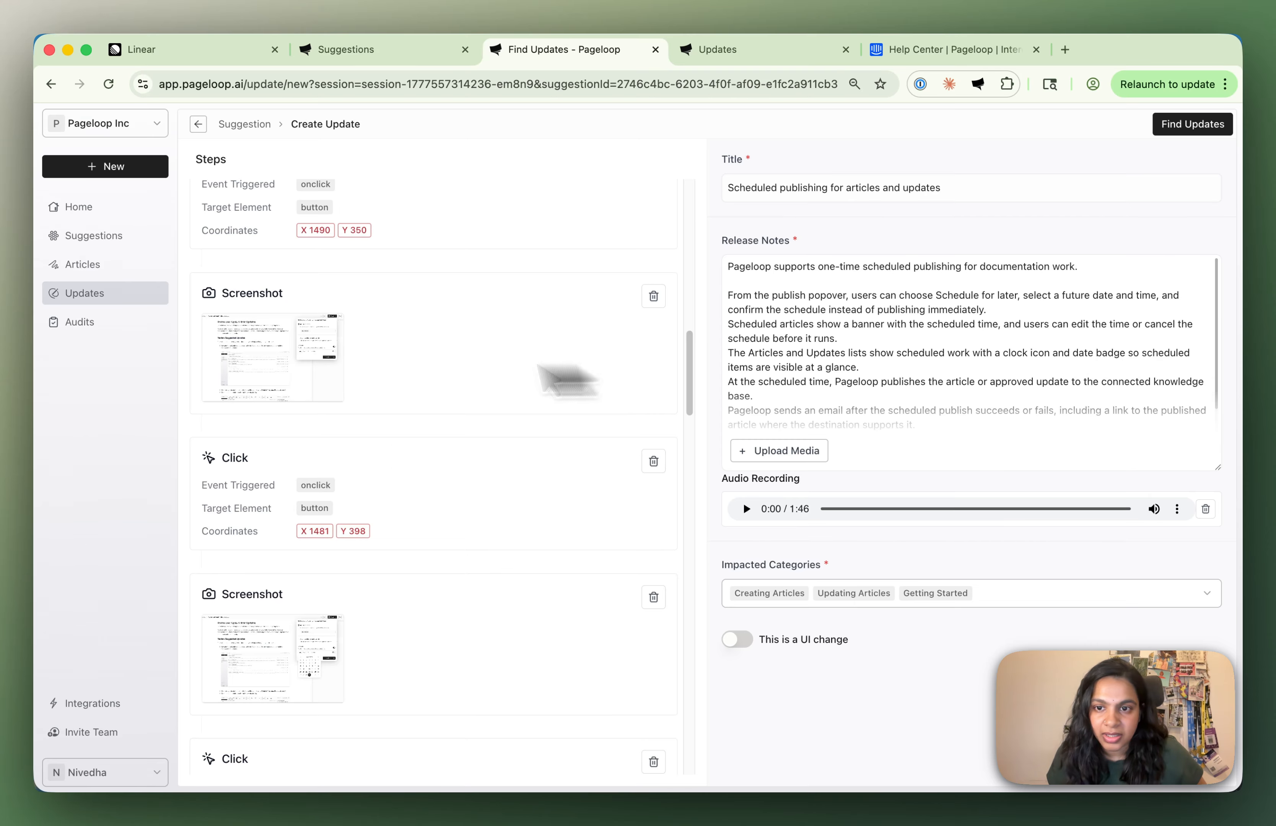
pyautogui.click(318, 377)
pyautogui.click(1212, 349)
pyautogui.click(326, 677)
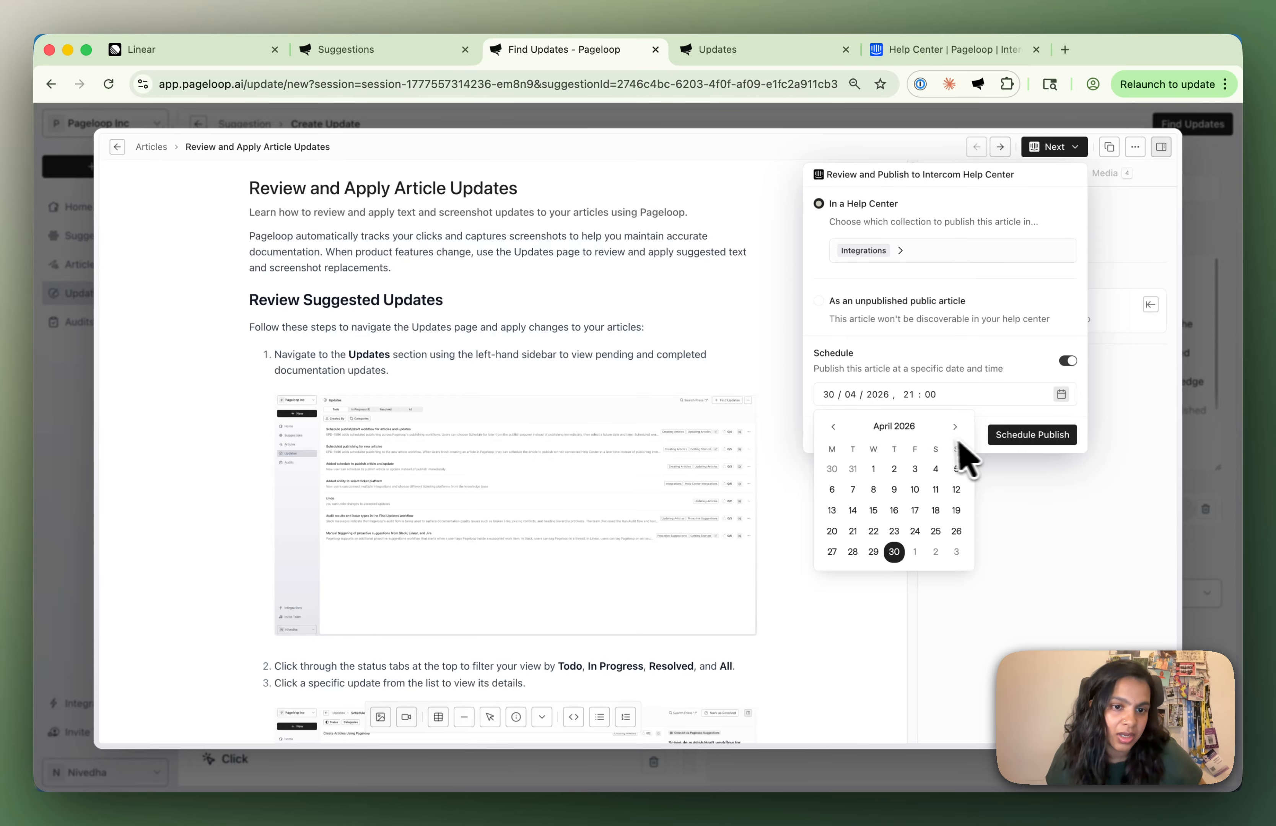
pyautogui.click(1188, 488)
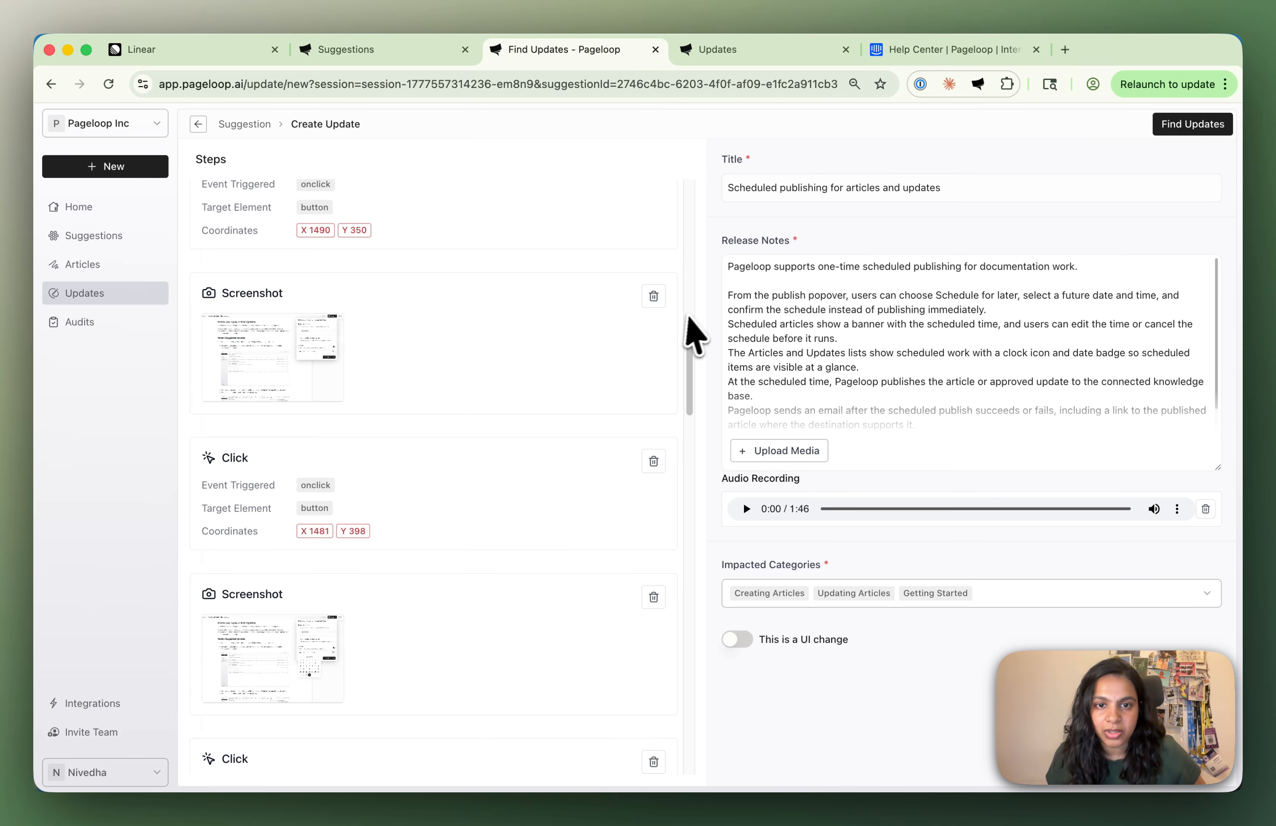
pyautogui.click(653, 296)
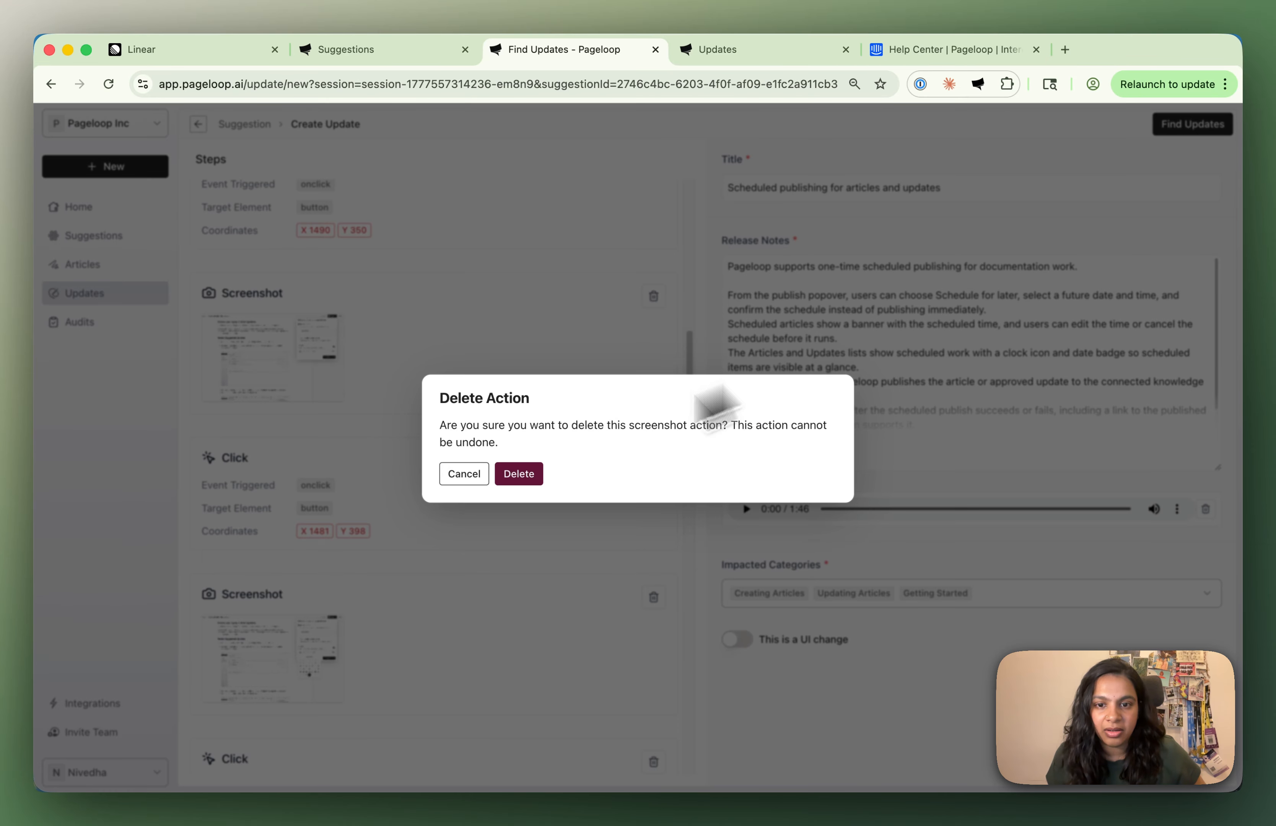
pyautogui.click(523, 474)
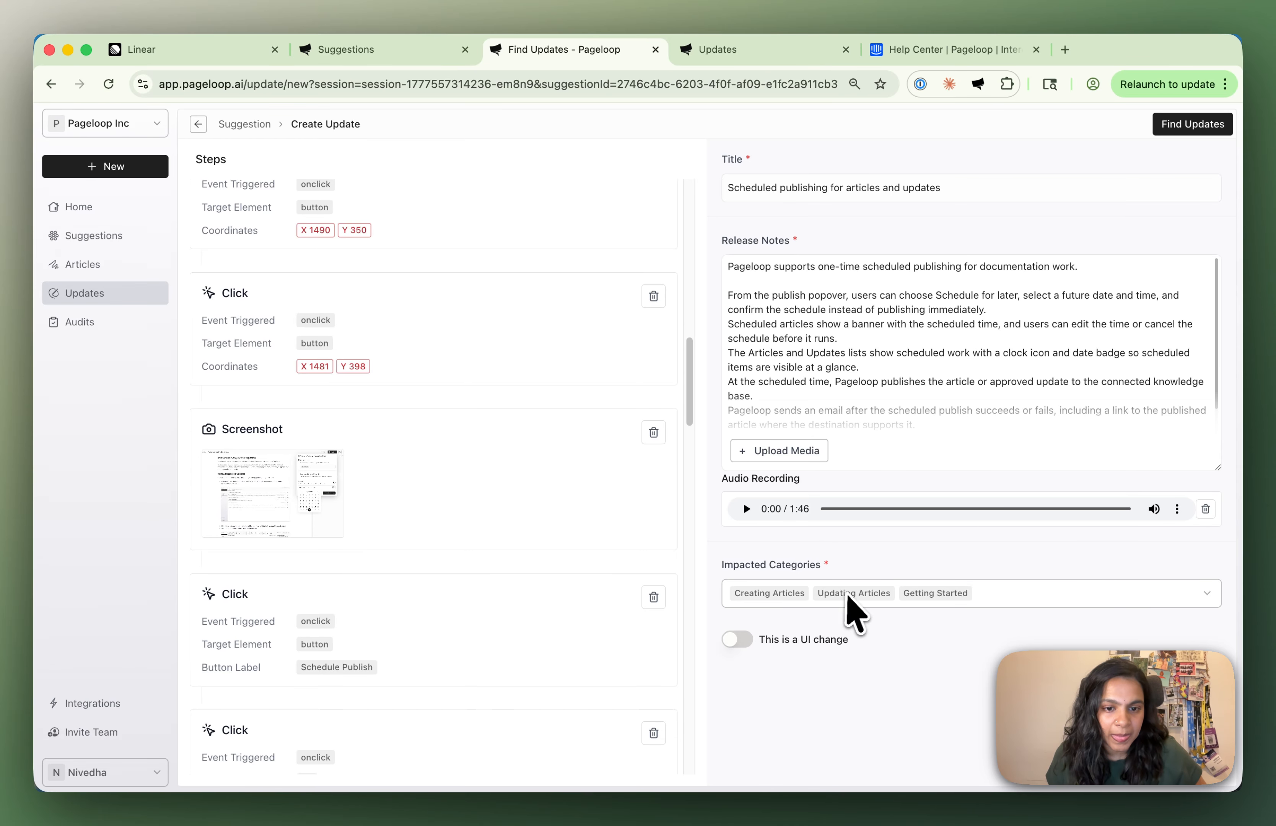
# Mark the update as a UI change after checking its impacted categories, and start finding the affected articles.
pyautogui.click(996, 593)
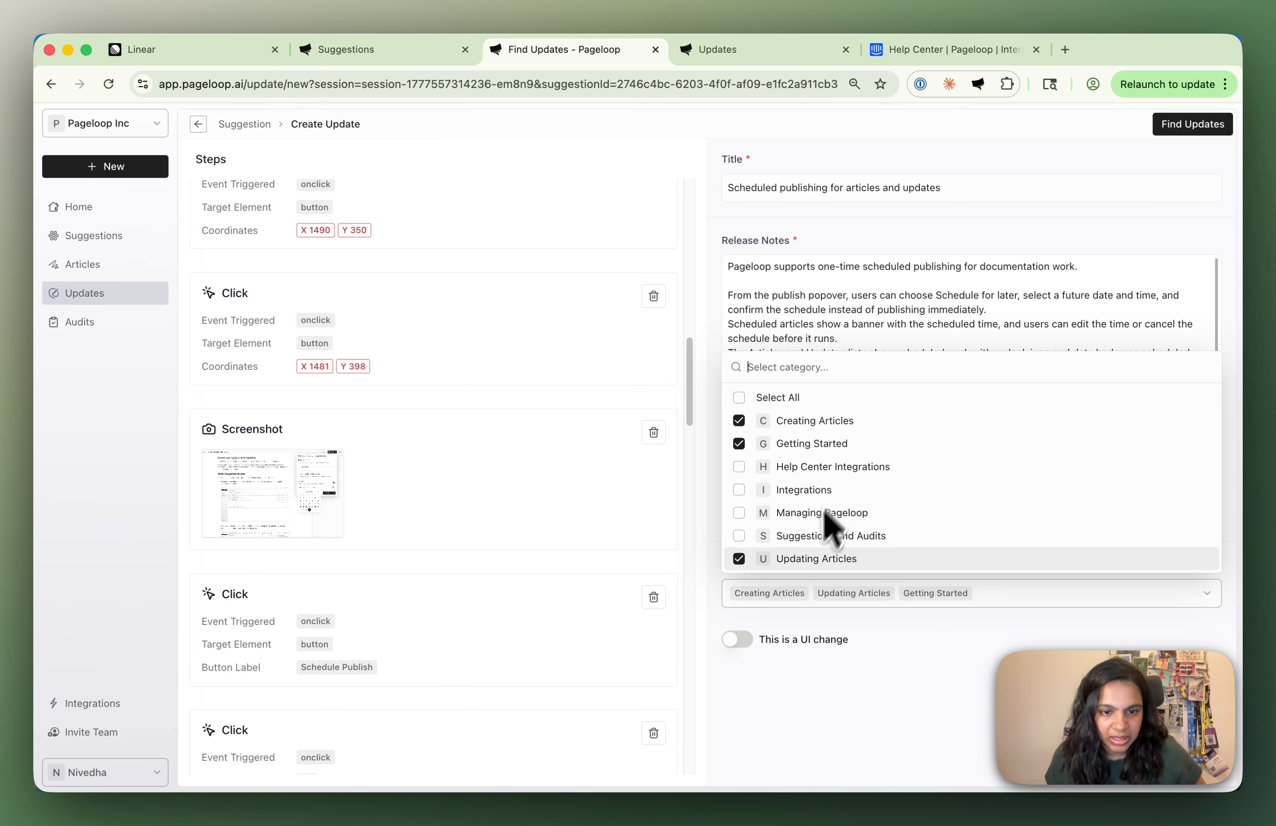
pyautogui.click(918, 670)
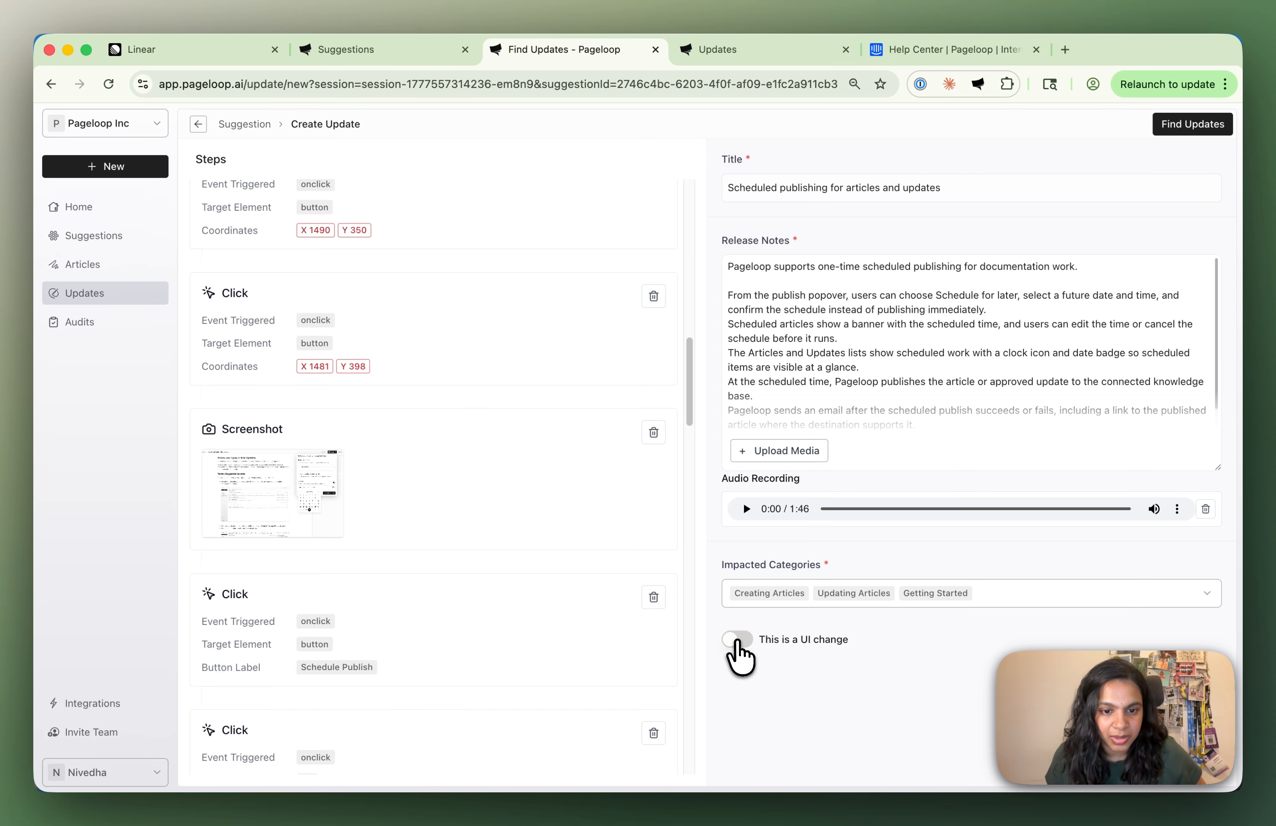
pyautogui.click(739, 641)
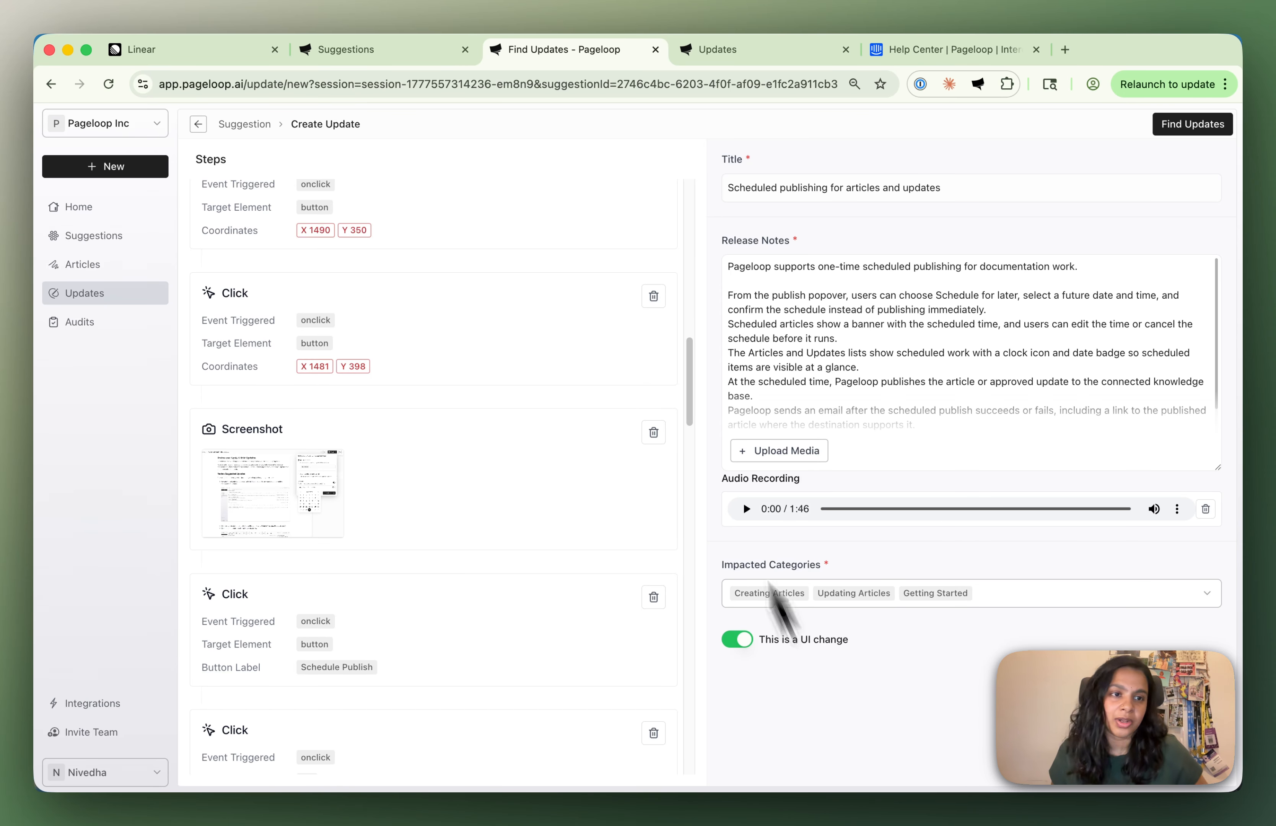
pyautogui.click(1187, 126)
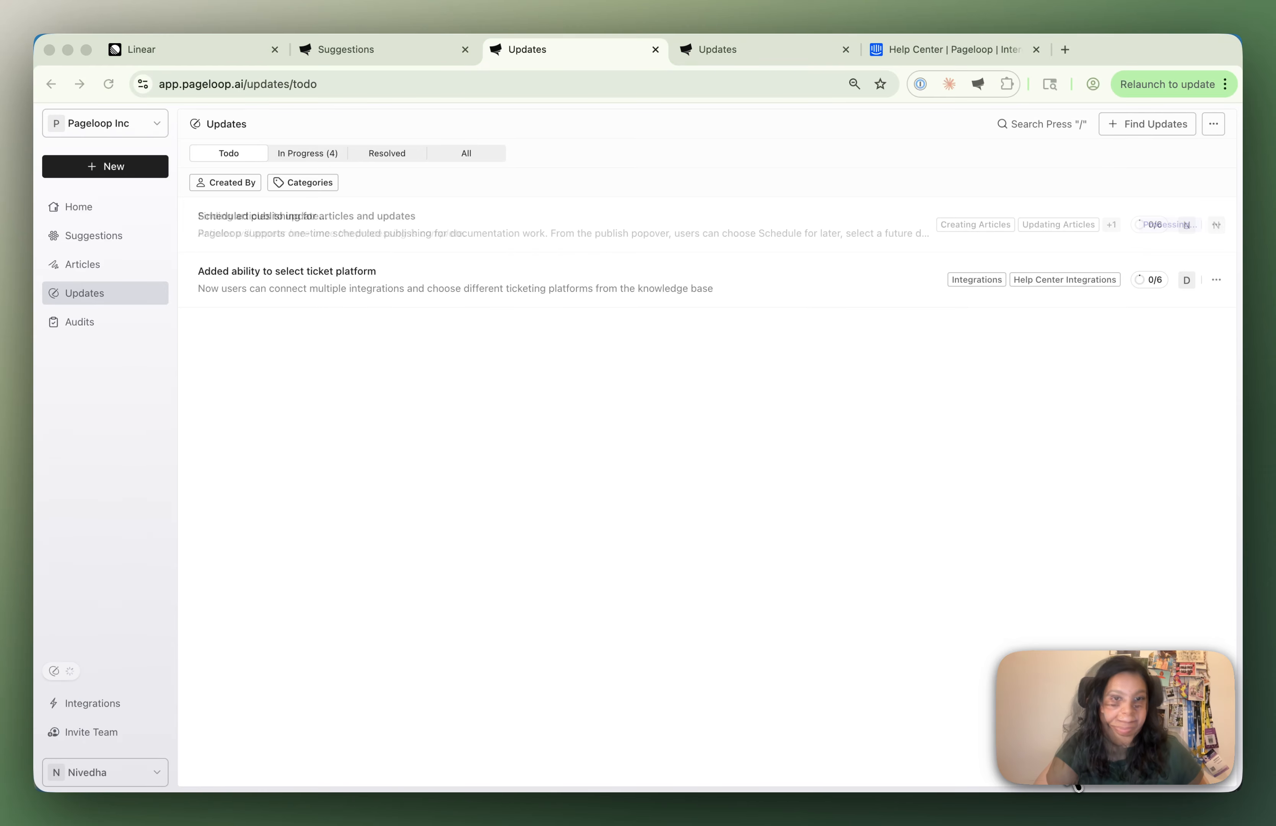
# Open the article "Create Articles Using Pageloop" from the update "Scheduled publishing for articles and updates".
pyautogui.click(537, 394)
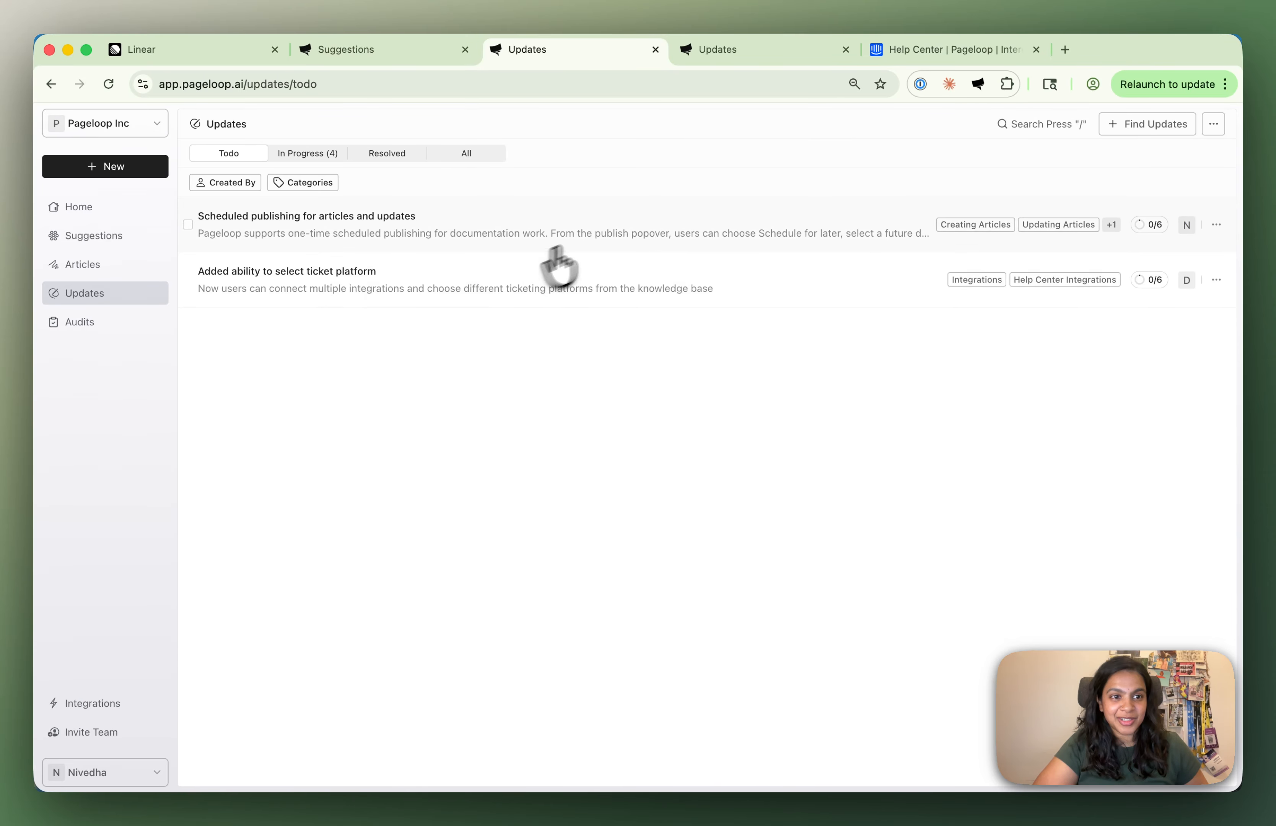
pyautogui.click(638, 236)
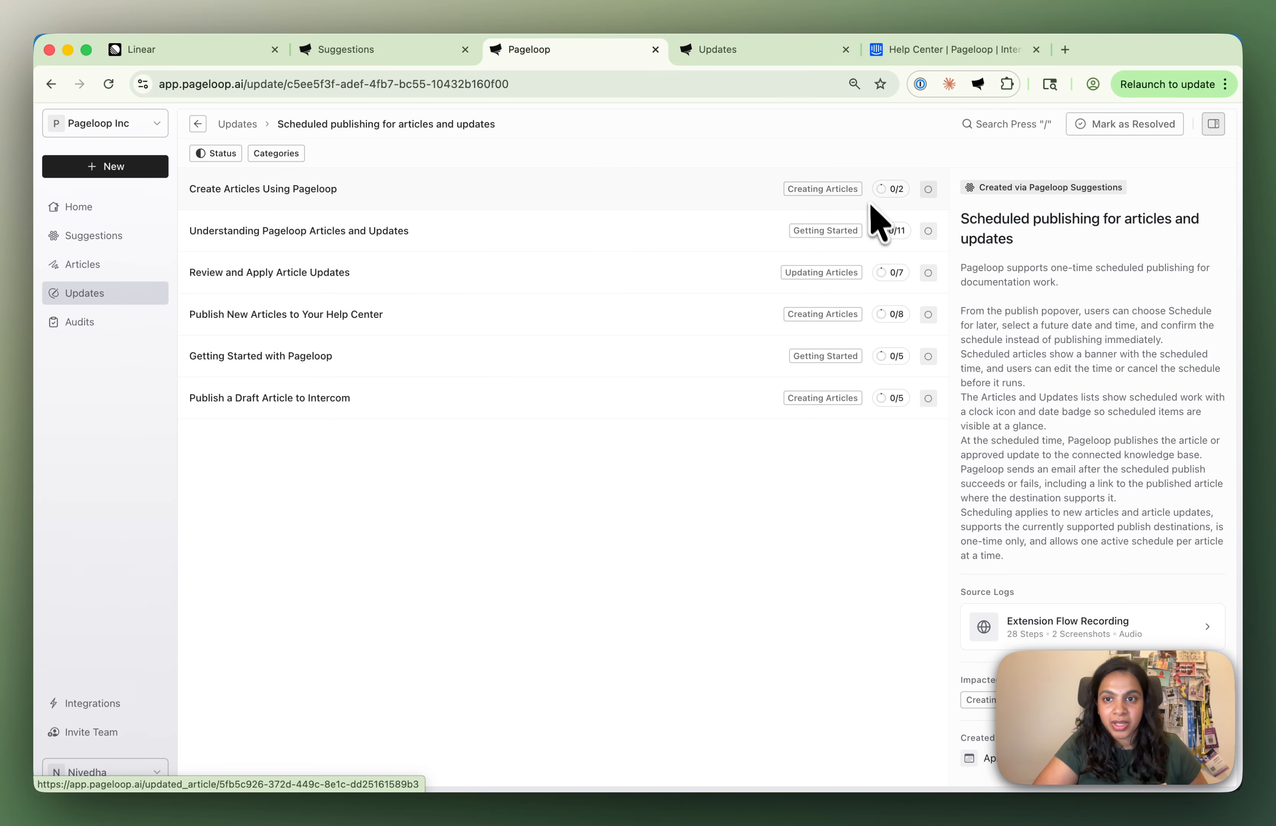
pyautogui.click(513, 191)
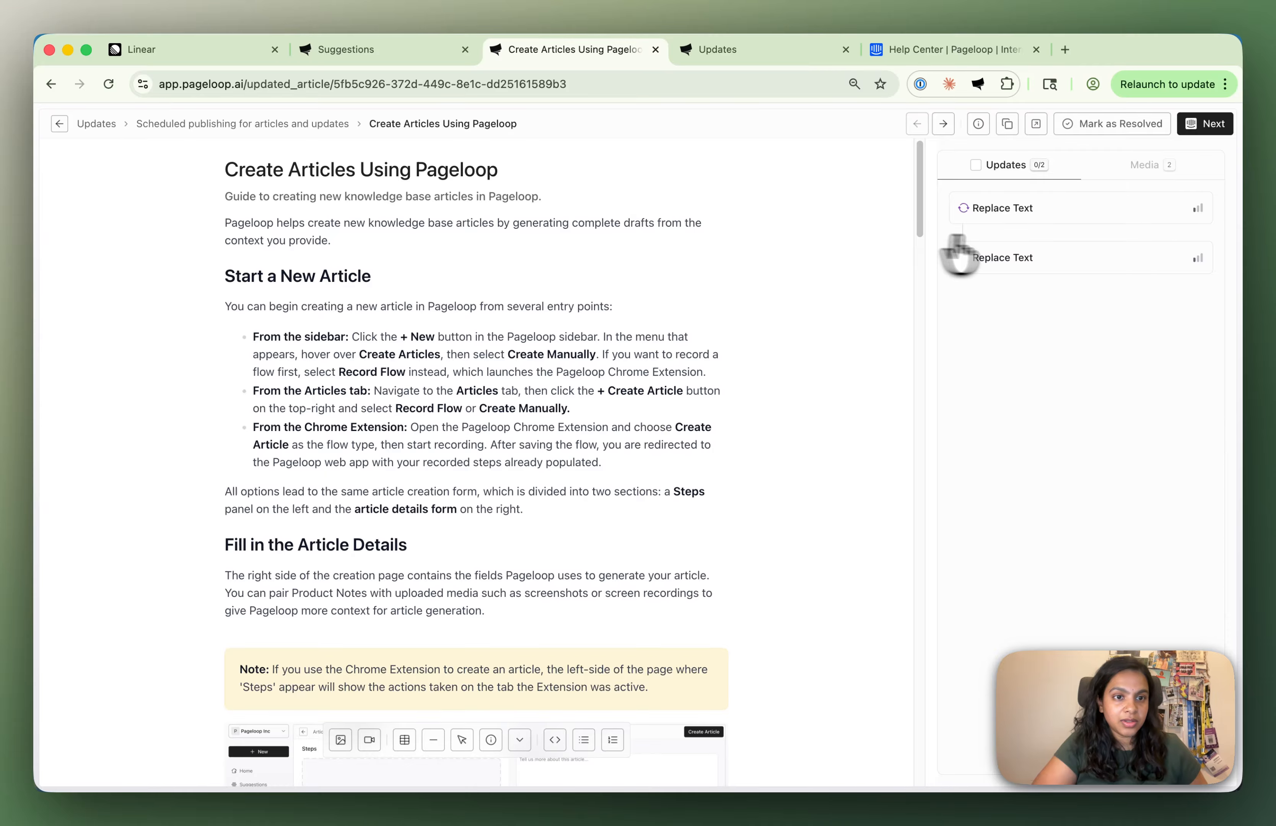
# Review and accept the text replacement that adds scheduling to the paragraph on proceeding to publishing.
pyautogui.click(1008, 220)
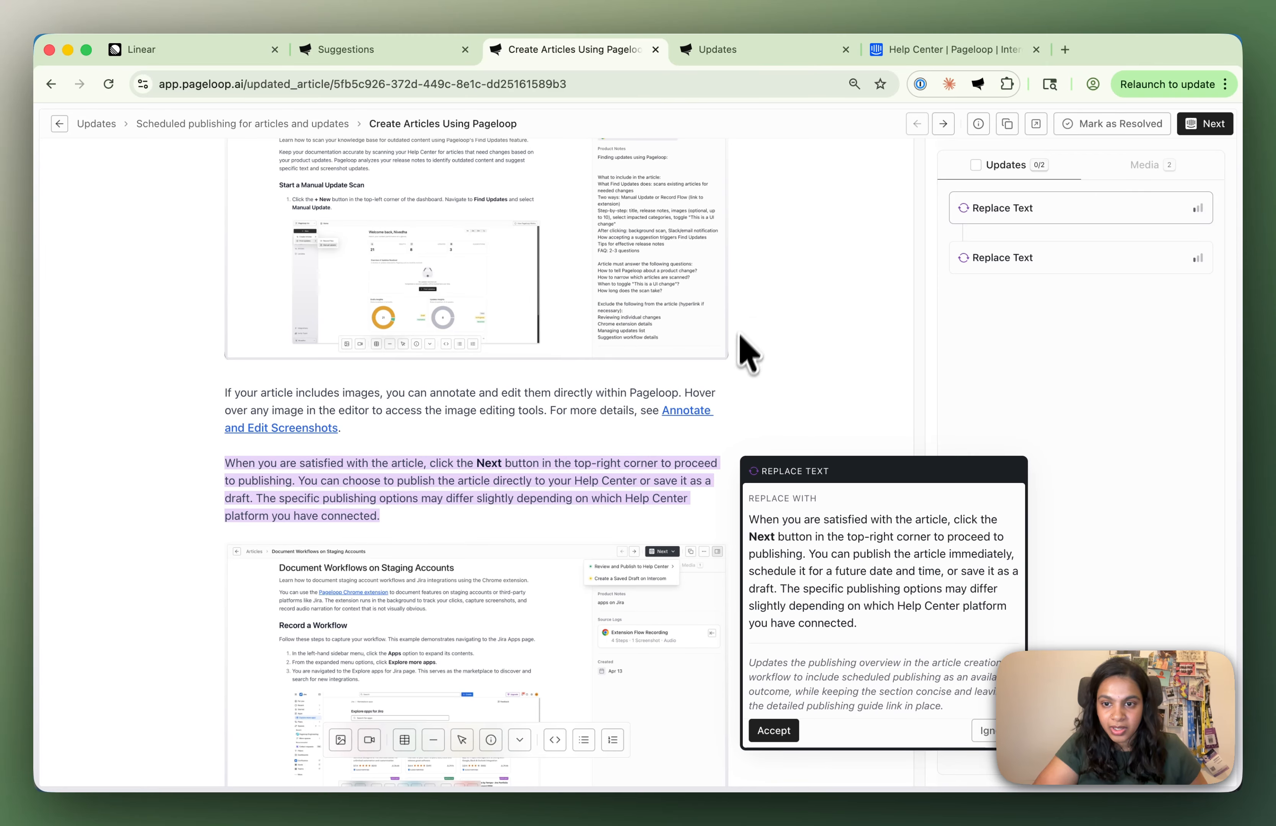
pyautogui.scroll(-3, 809, 353)
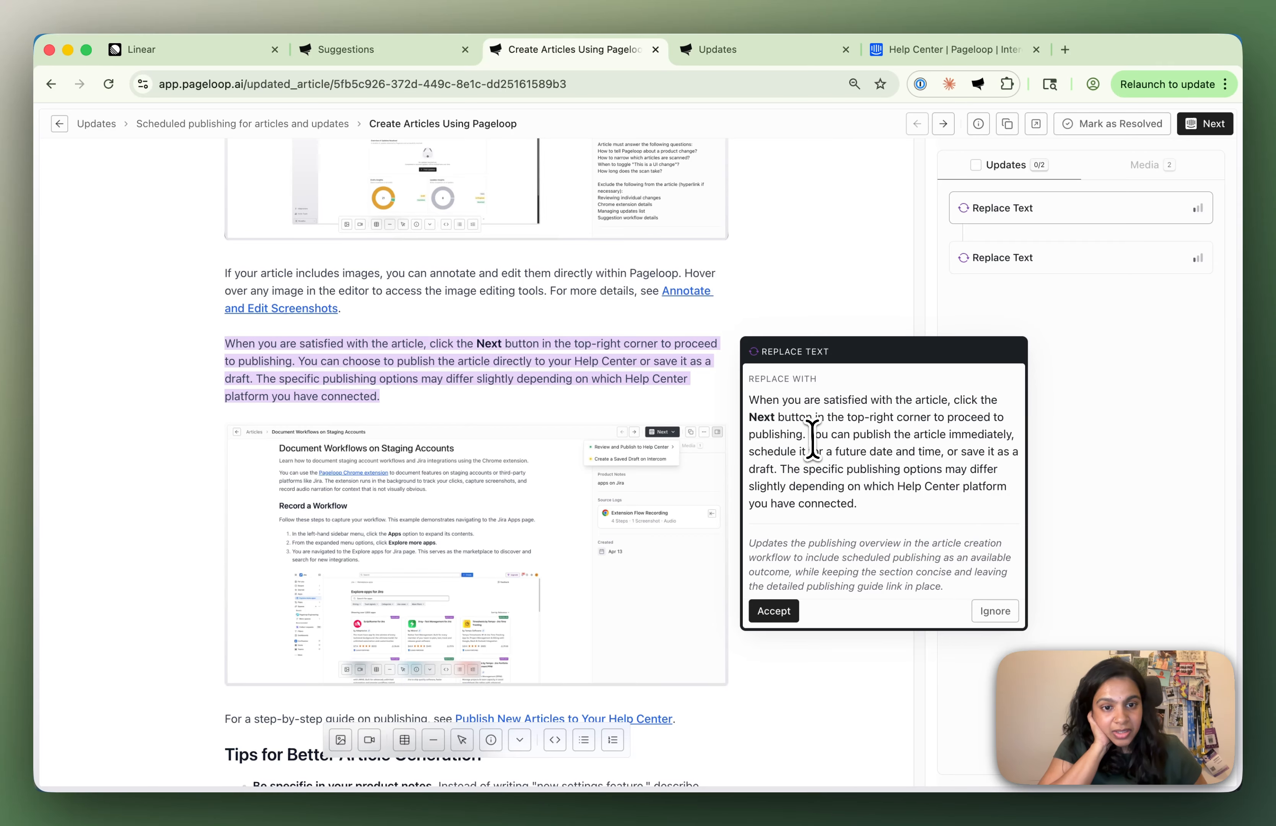
pyautogui.moveTo(810, 435); pyautogui.dragTo(924, 449)
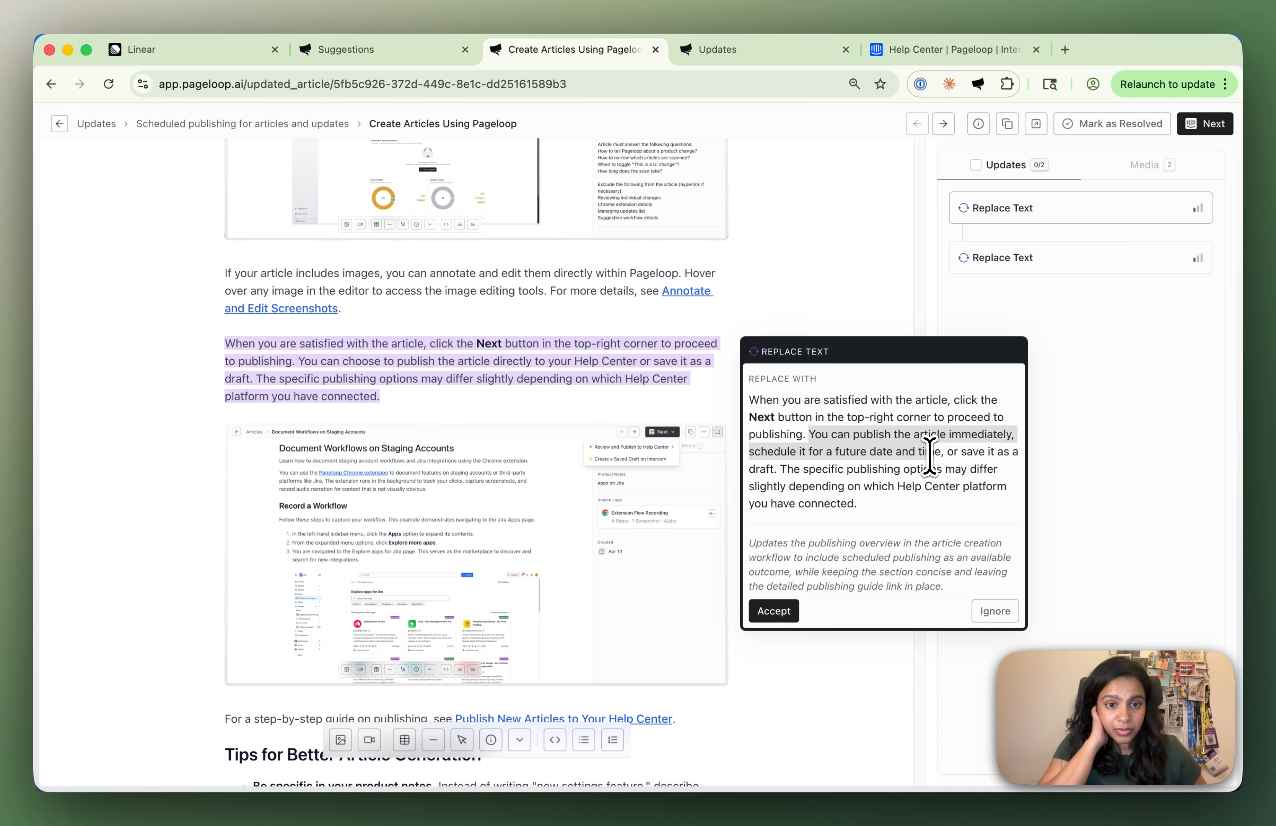
pyautogui.scroll(15, 501, 518)
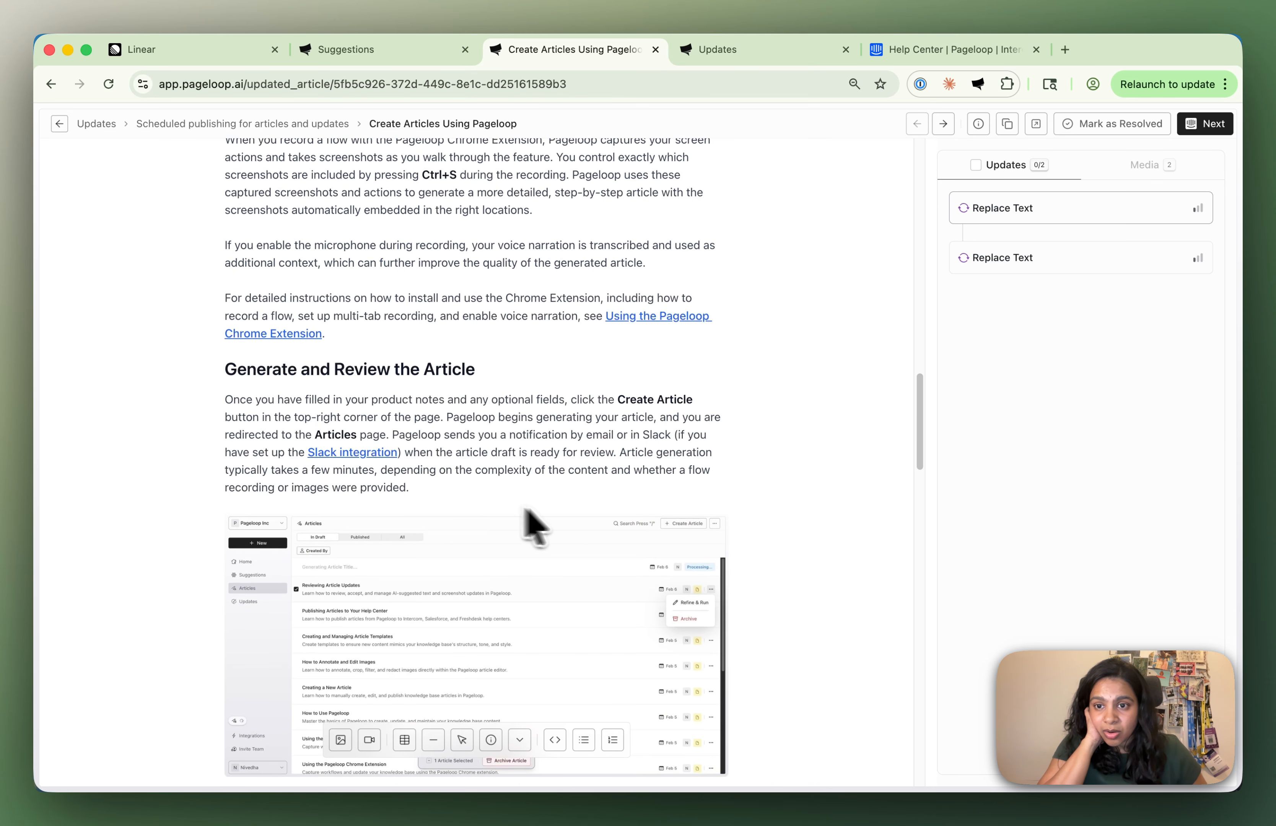
pyautogui.scroll(-15, 422, 397)
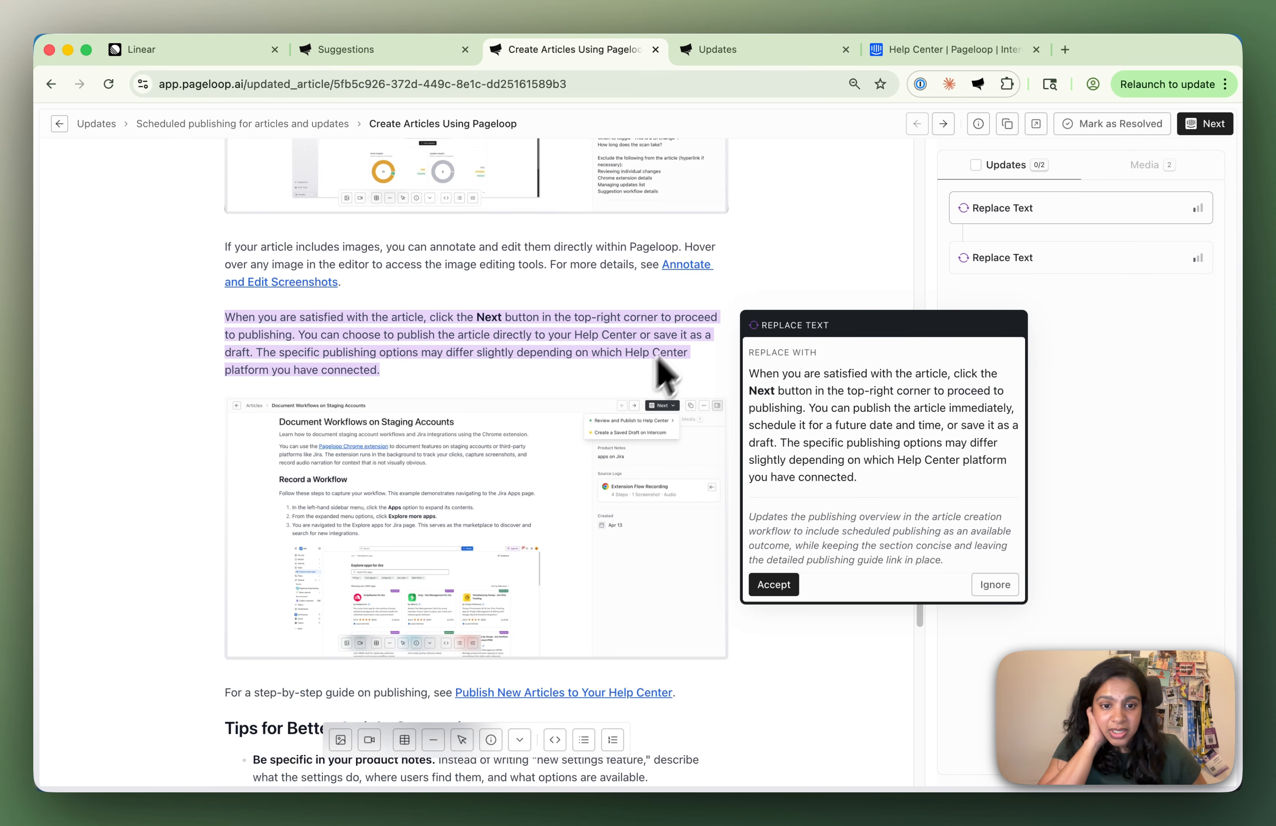
pyautogui.click(774, 584)
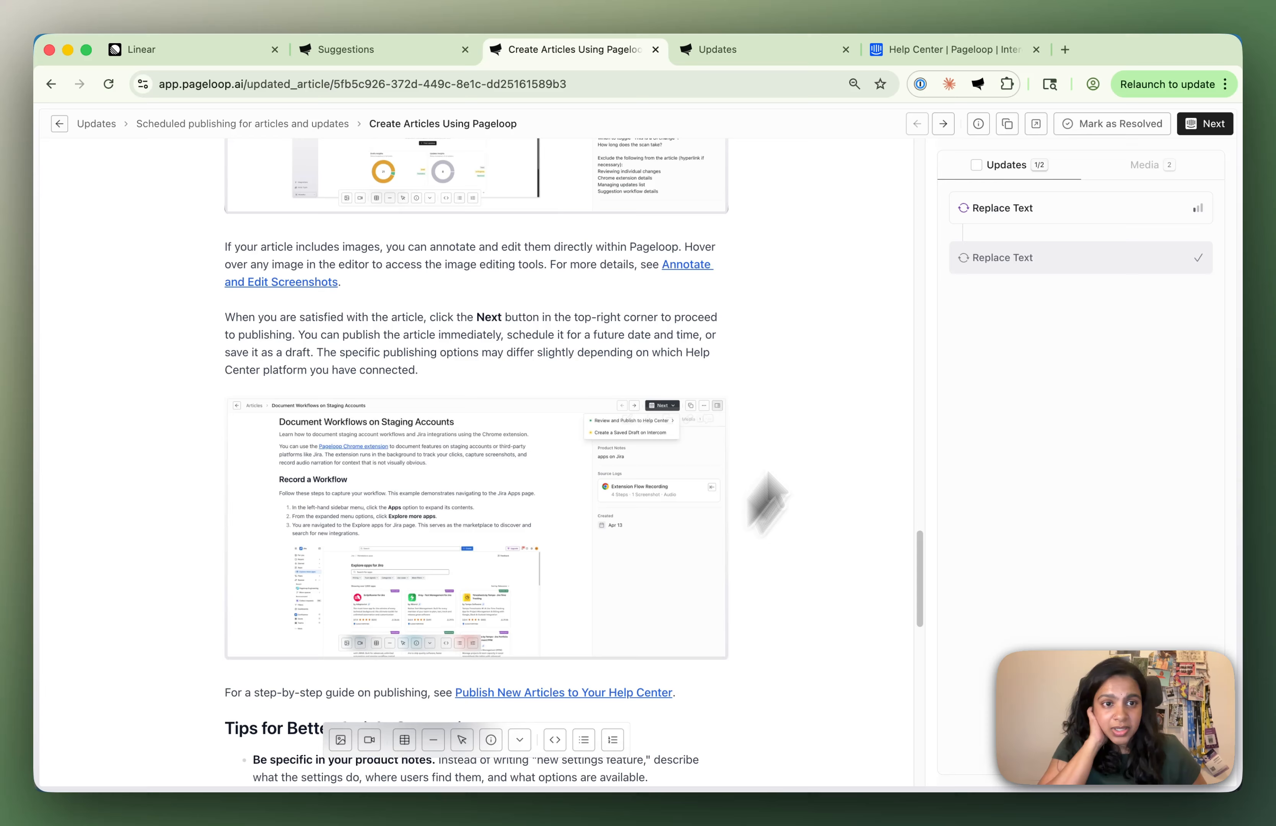
# Accept the text replacement in the last FAQ answer and update the published article immediately without a schedule.
pyautogui.click(1043, 213)
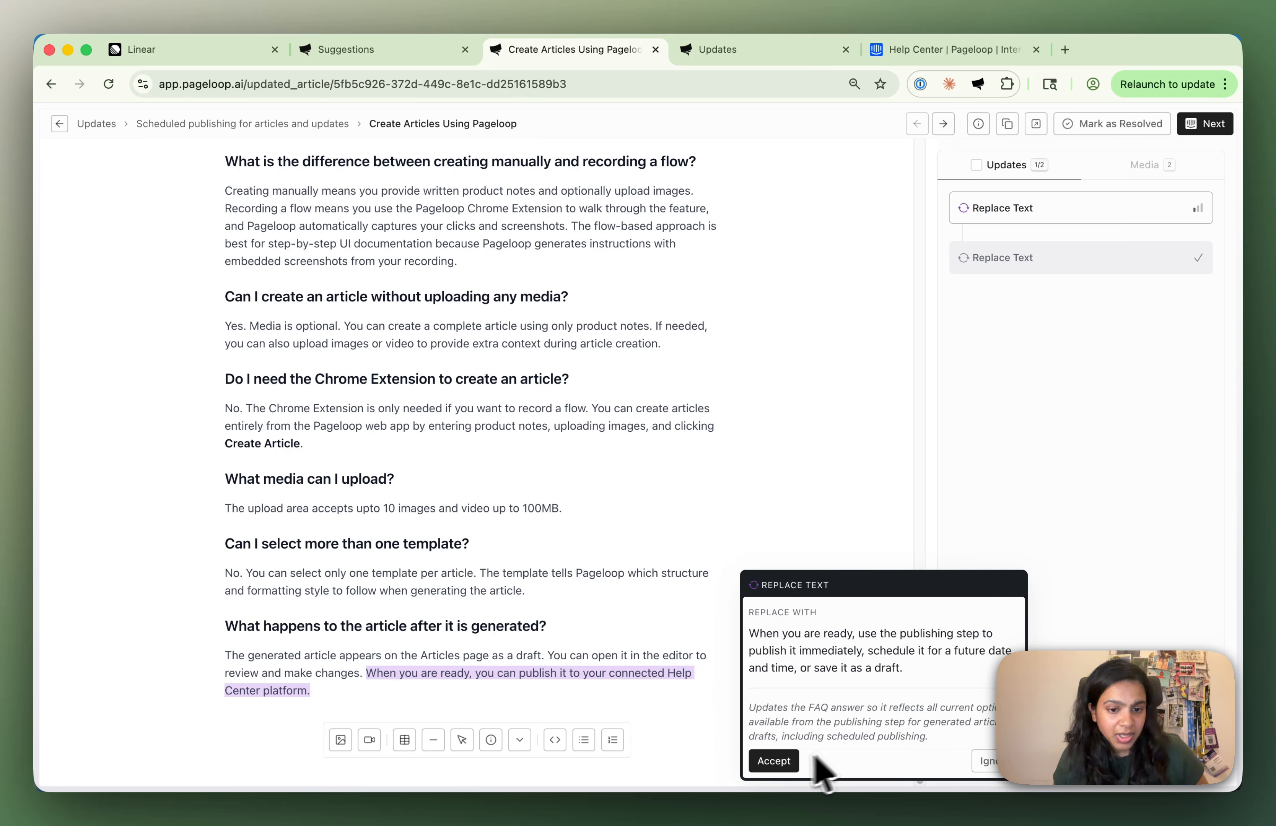
pyautogui.click(777, 760)
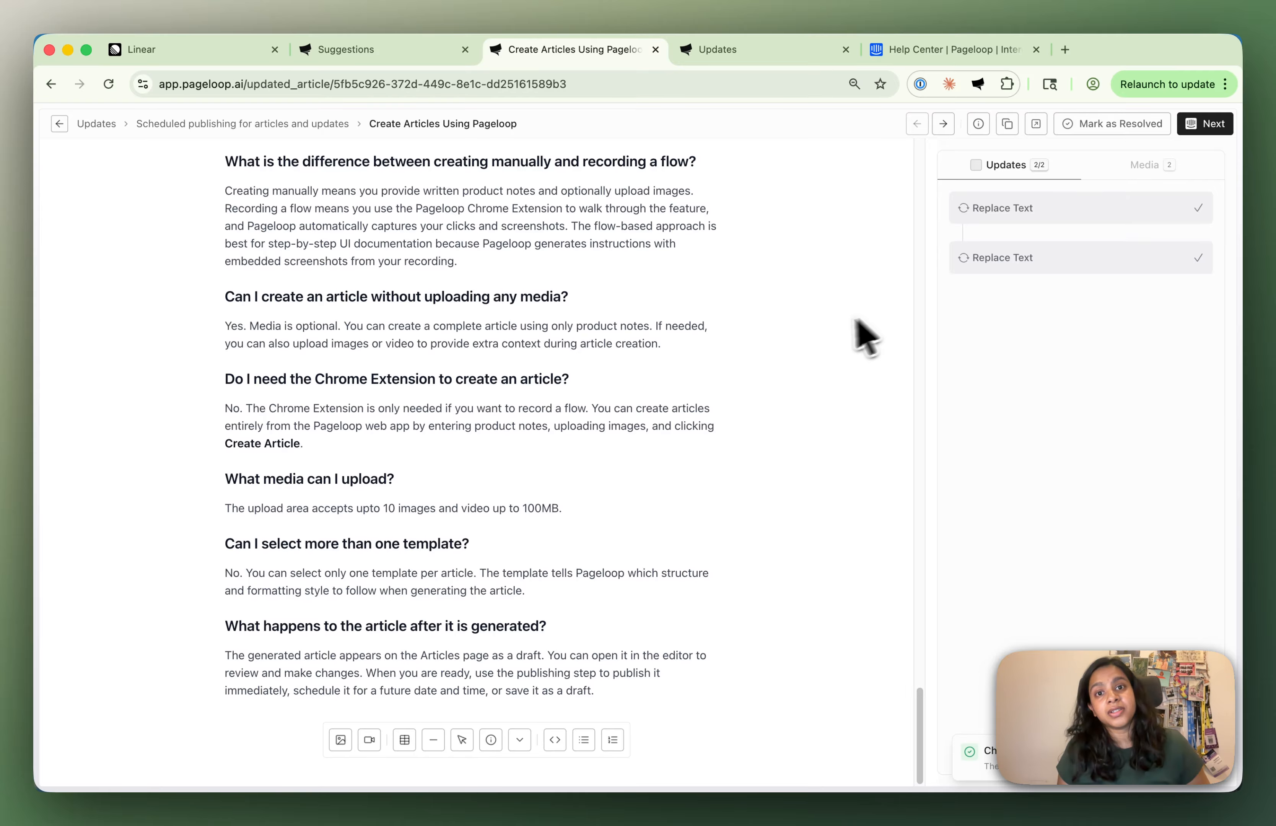
pyautogui.click(1214, 124)
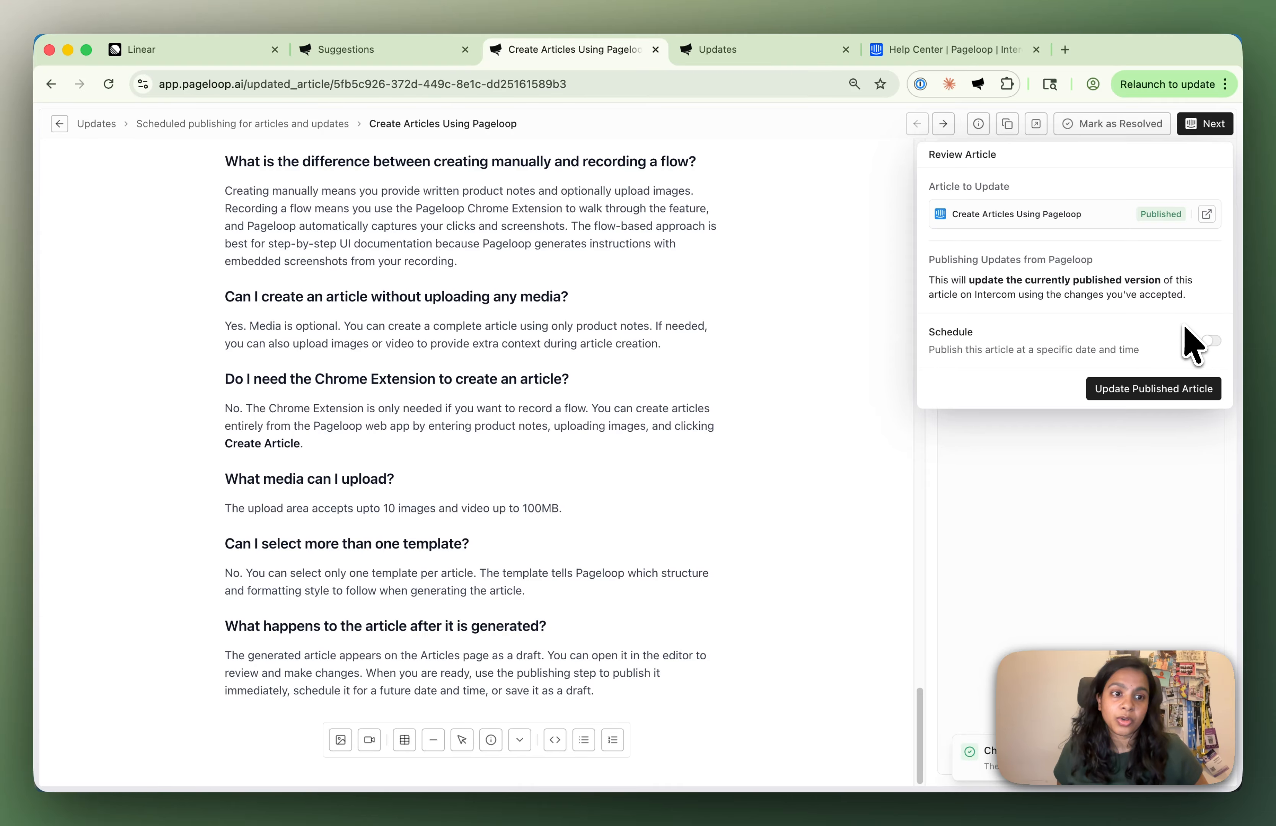
pyautogui.click(1135, 388)
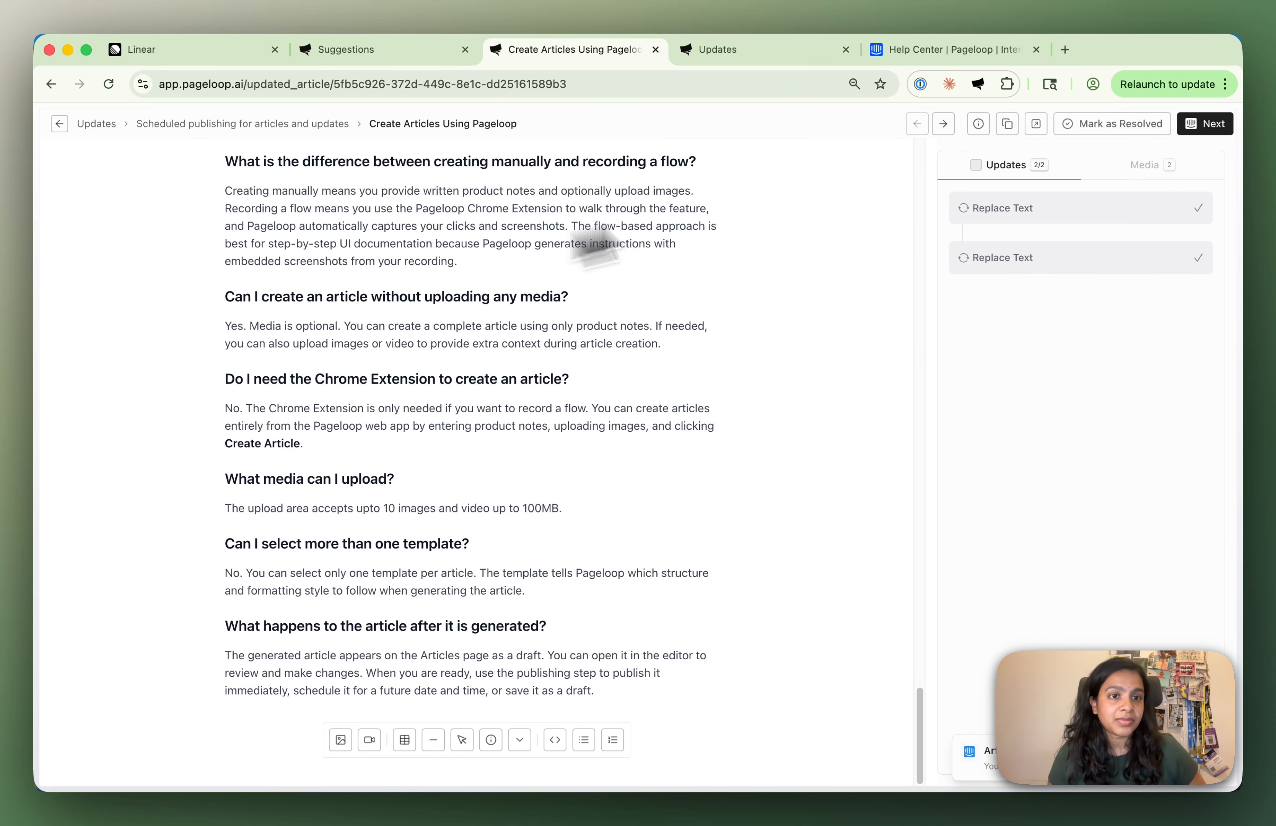
# Open the updated article "Create Articles Using Pageloop" in Intercom and look through its content.
pyautogui.rightClick(1034, 129)
pyautogui.click(1036, 127)
pyautogui.click(1036, 124)
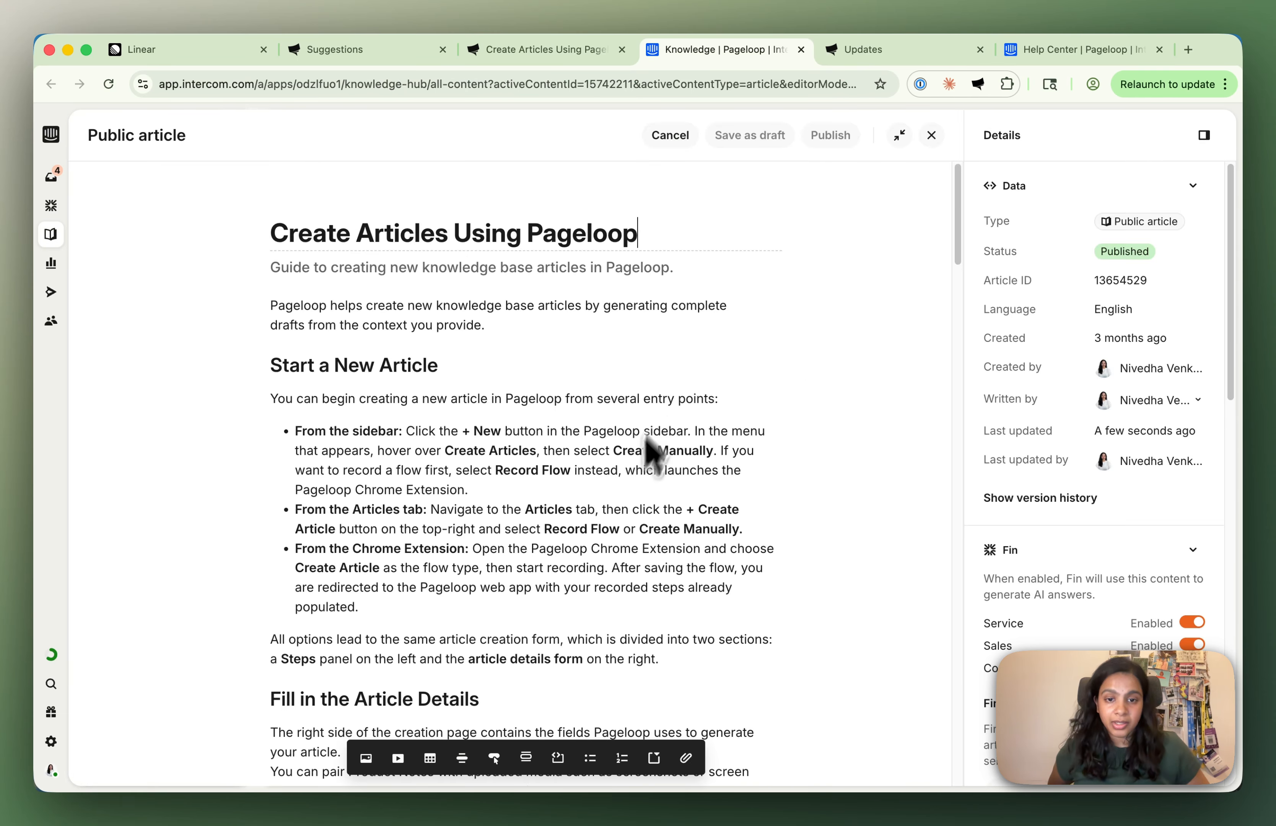
pyautogui.scroll(-5, 698, 515)
pyautogui.scroll(-10, 709, 528)
pyautogui.scroll(15, 690, 541)
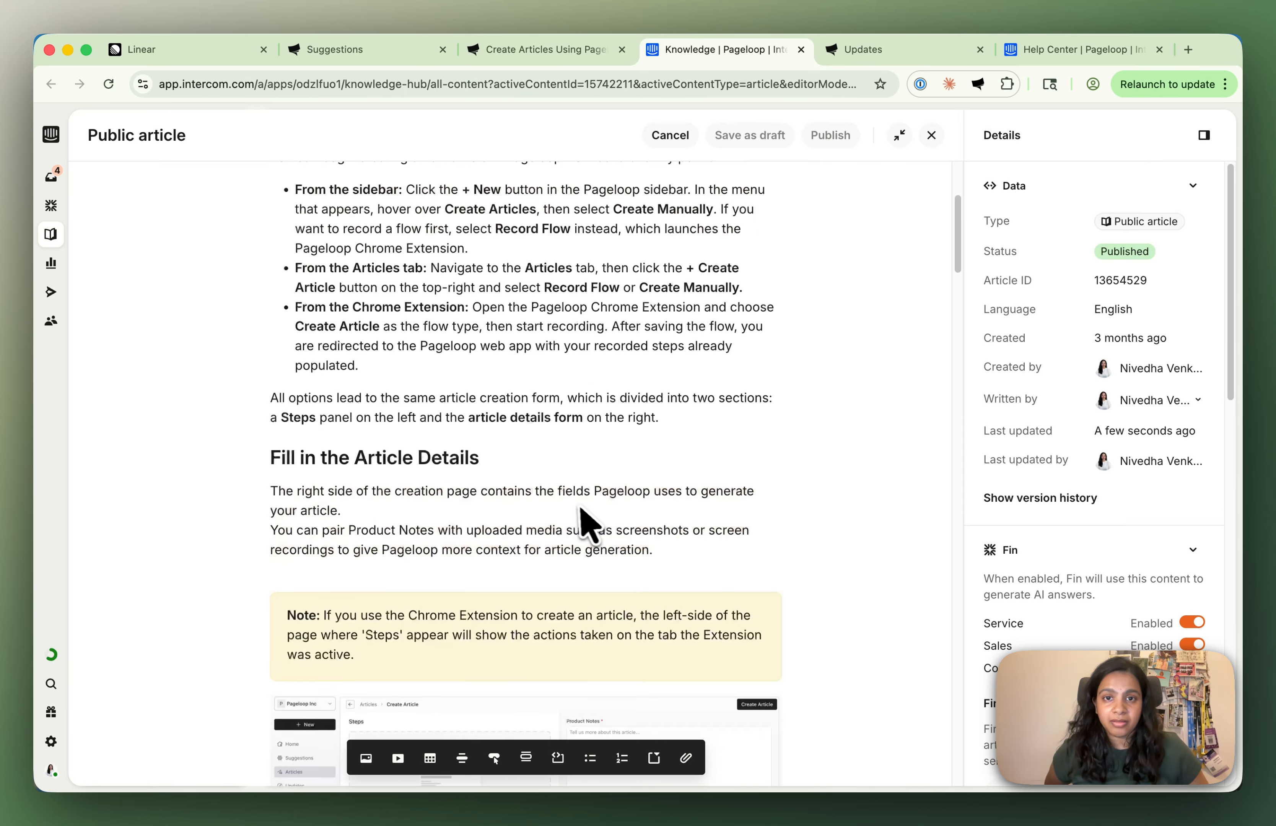
# Return to the scheduled publishing update in Pageloop and open the article "Understanding Pageloop Articles and Updates".
pyautogui.click(553, 50)
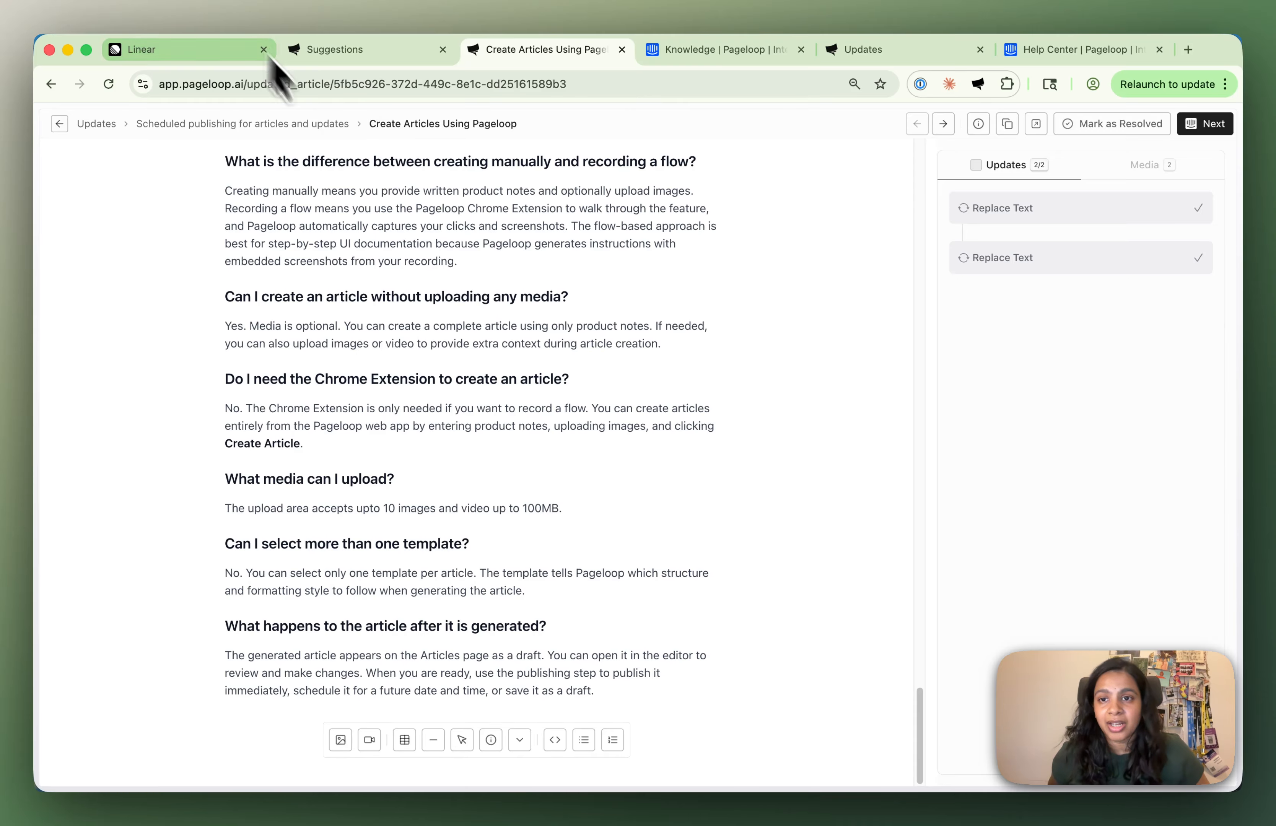
pyautogui.click(309, 125)
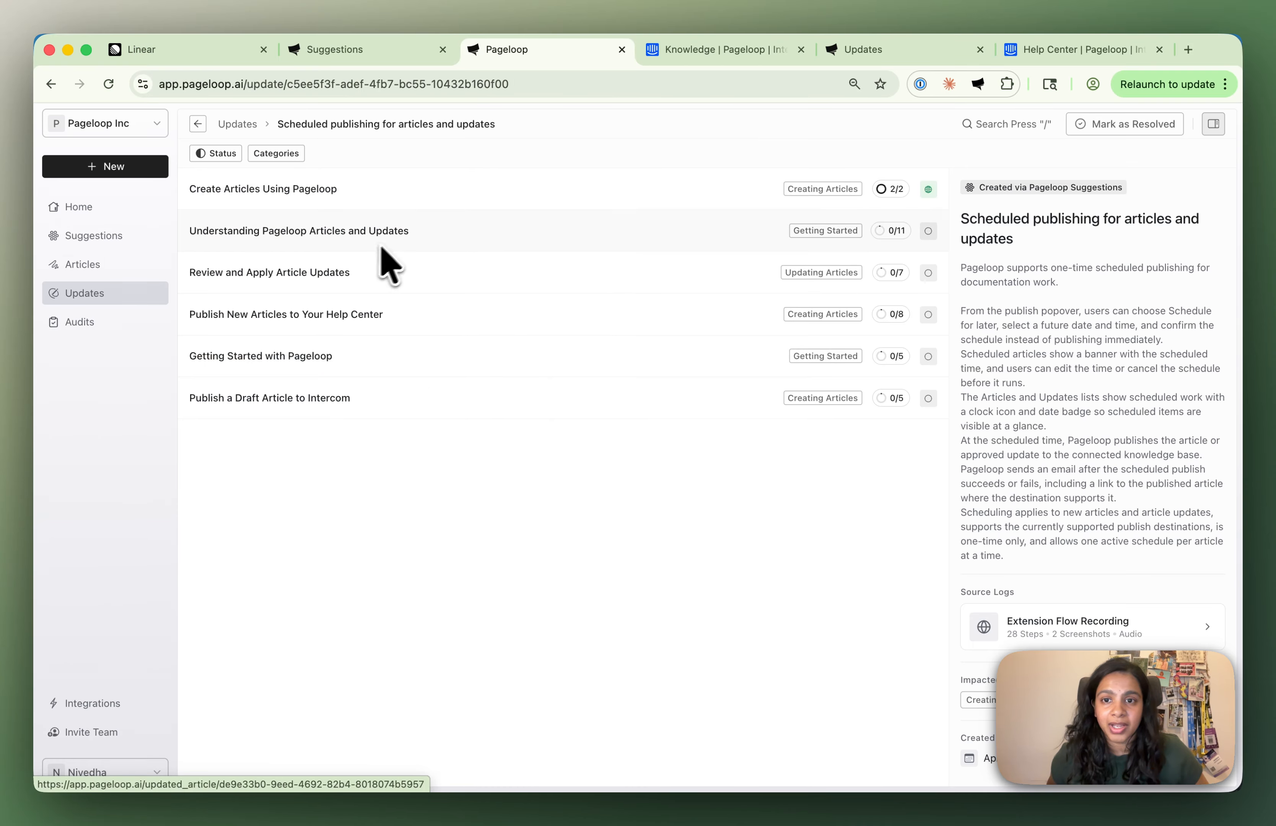
pyautogui.click(888, 188)
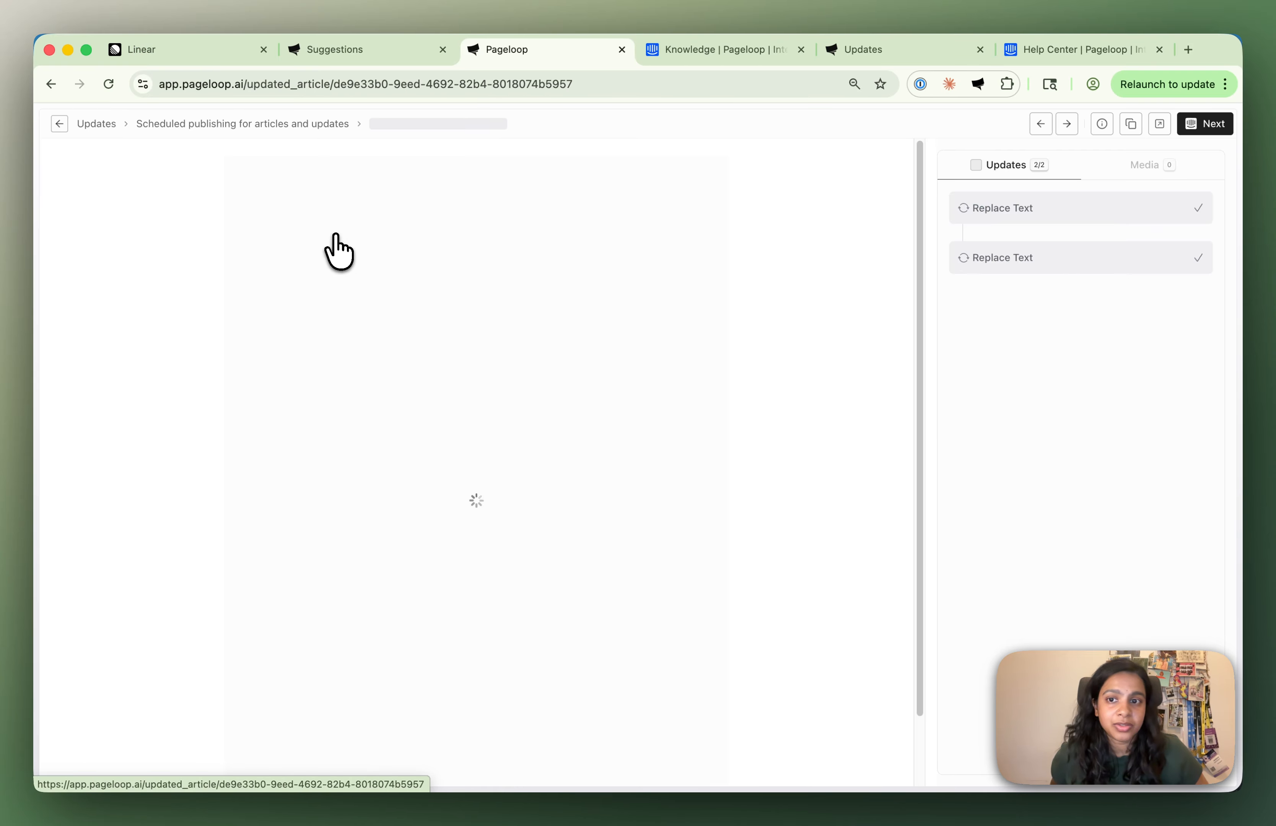
# Accept the introduction's text replacement that ends with "what is in draft, scheduled, or published.".
pyautogui.click(566, 275)
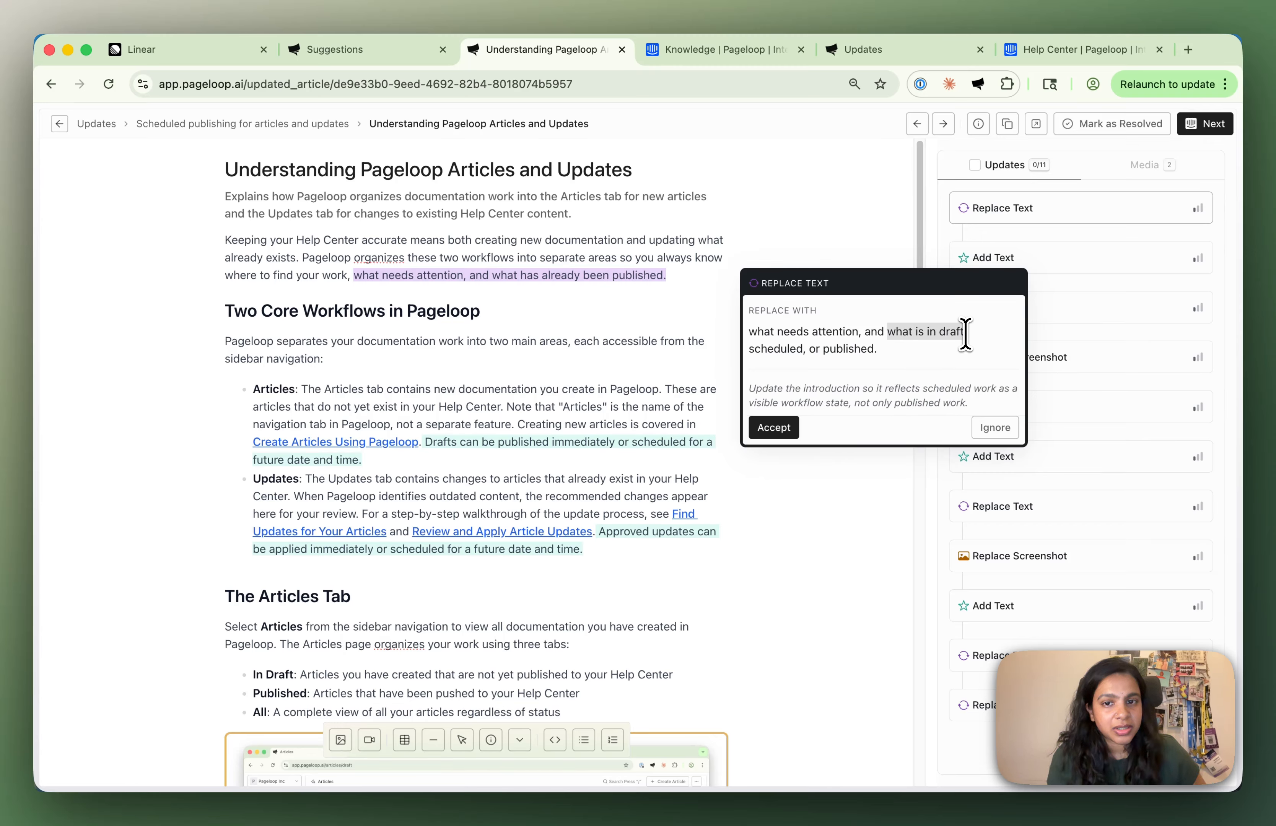
pyautogui.moveTo(965, 333); pyautogui.dragTo(968, 344)
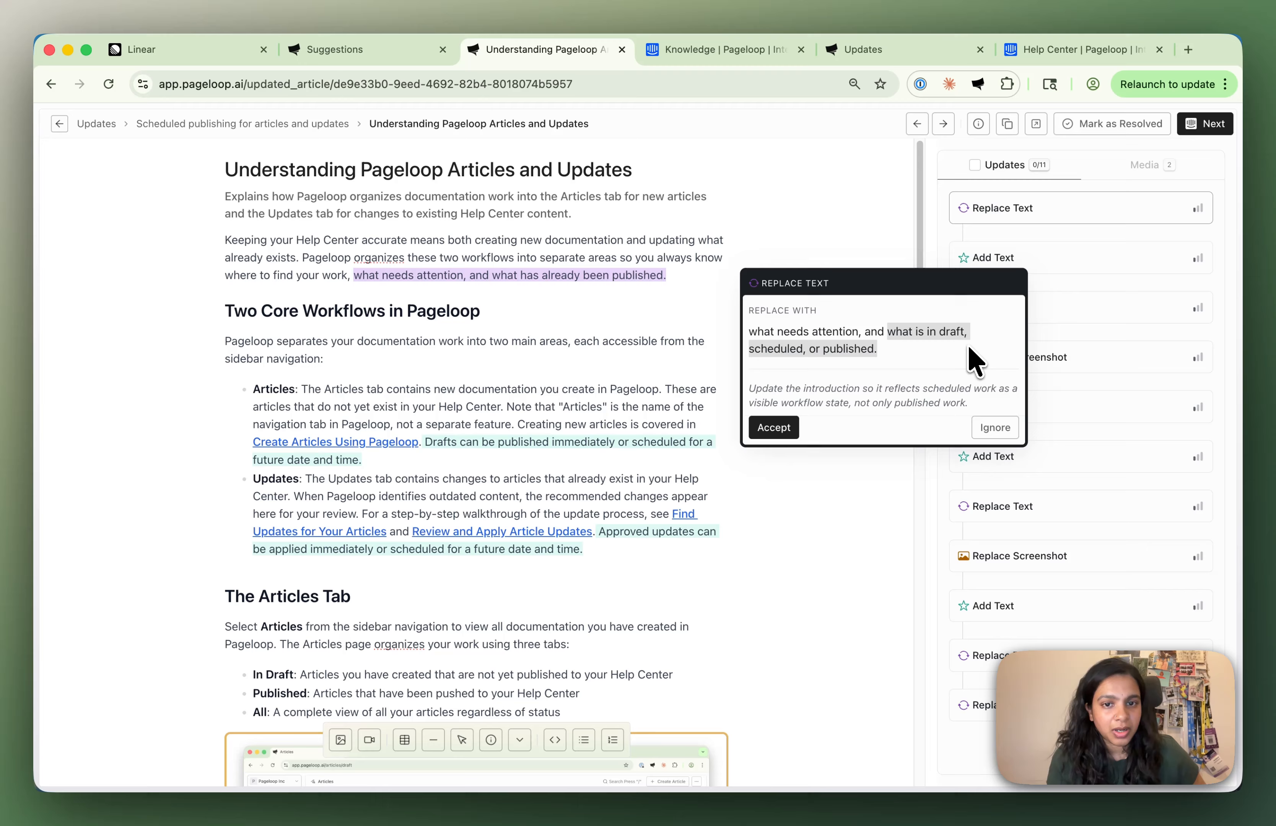
pyautogui.click(832, 348)
pyautogui.click(780, 427)
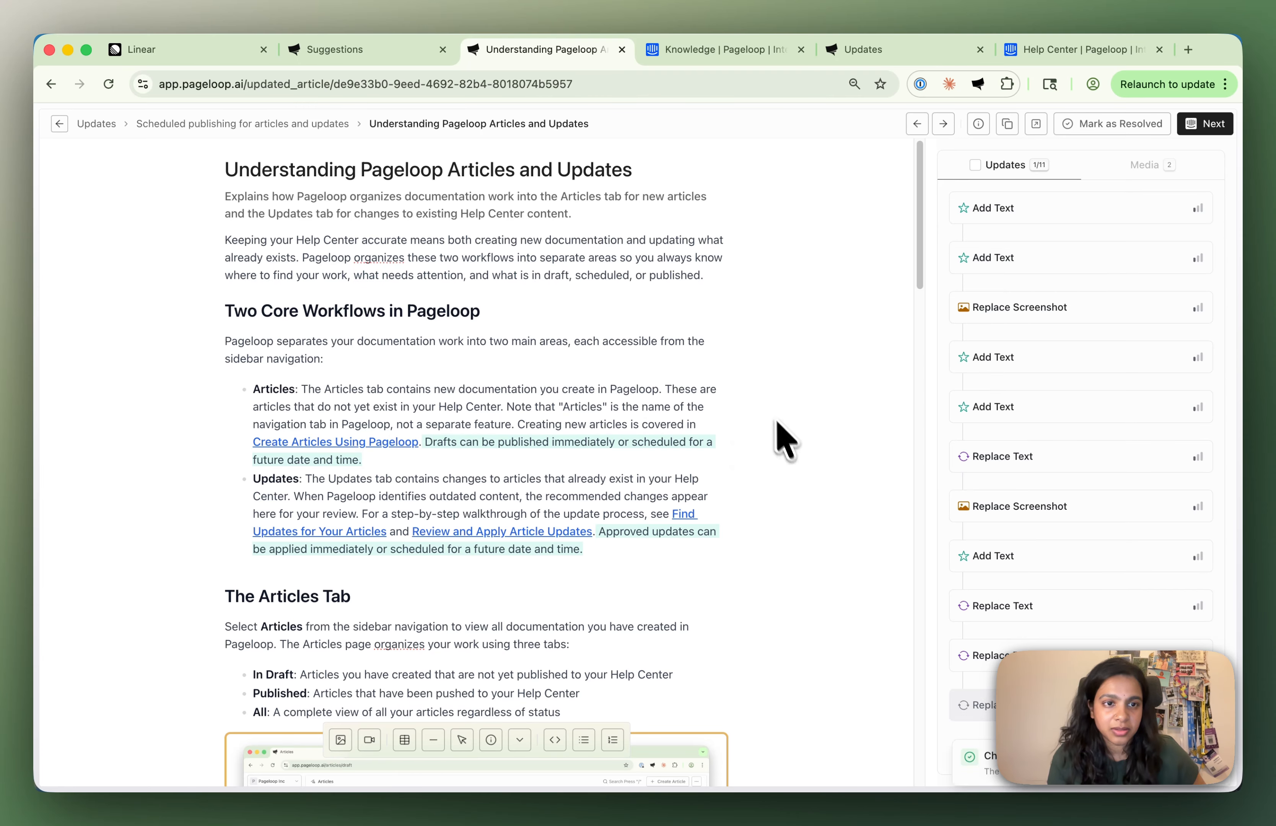
# Ignore the text addition in the Articles bullet about publishing drafts immediately or scheduling them.
pyautogui.click(1065, 210)
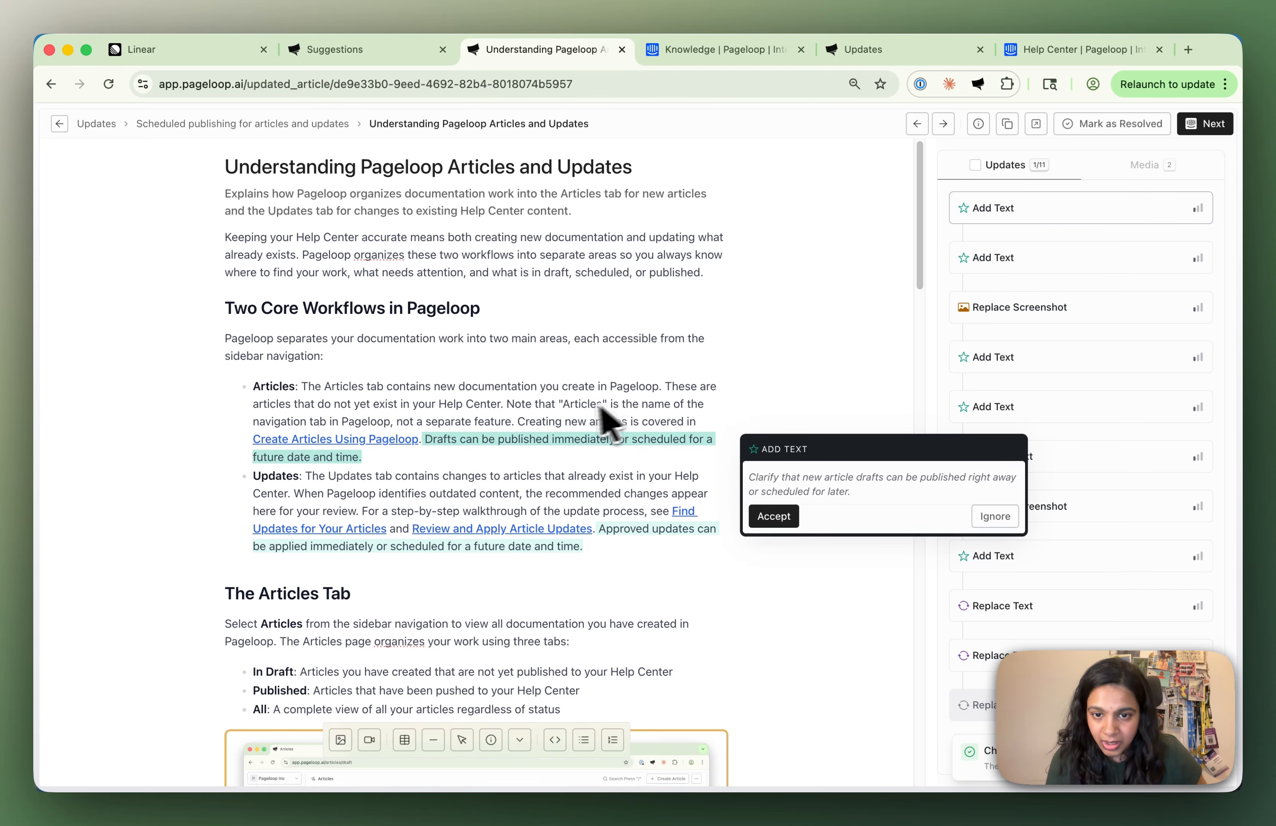
pyautogui.scroll(-2, 606, 418)
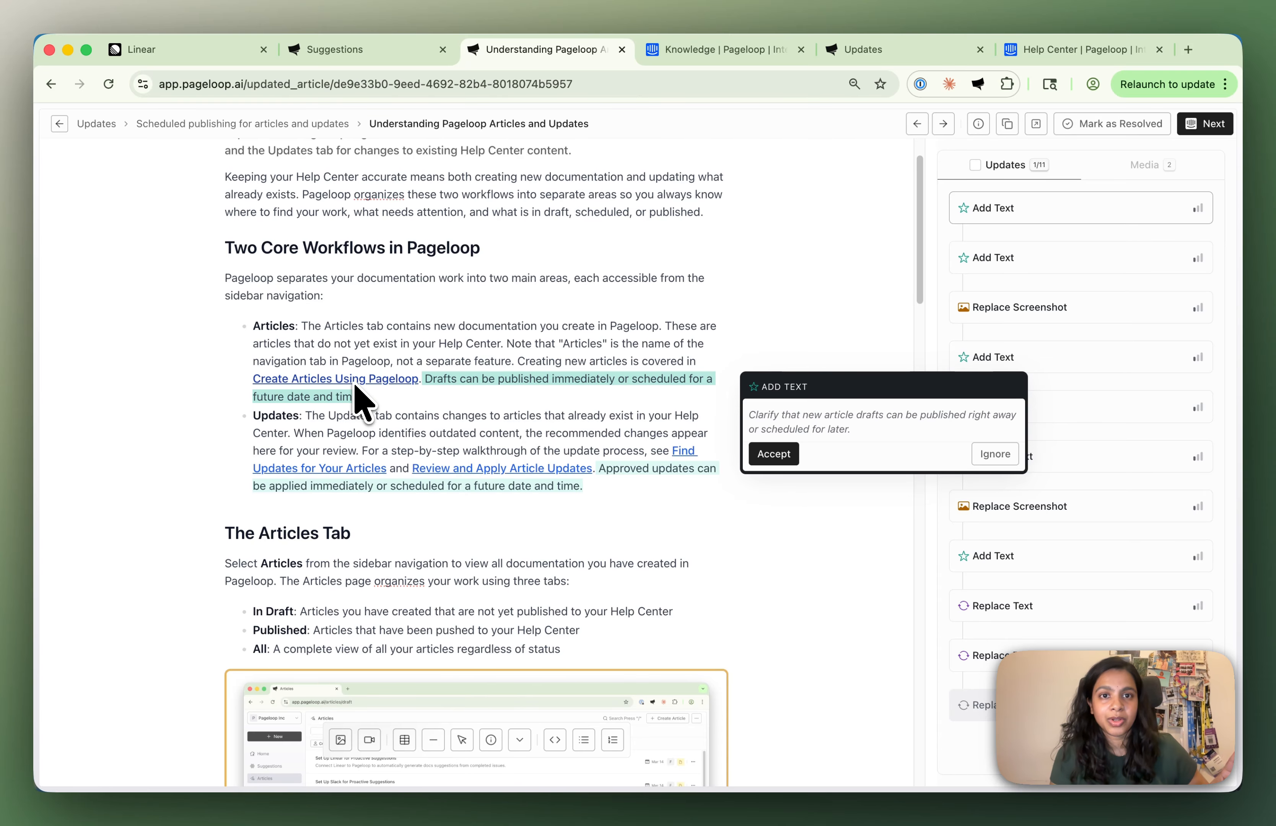
pyautogui.click(994, 454)
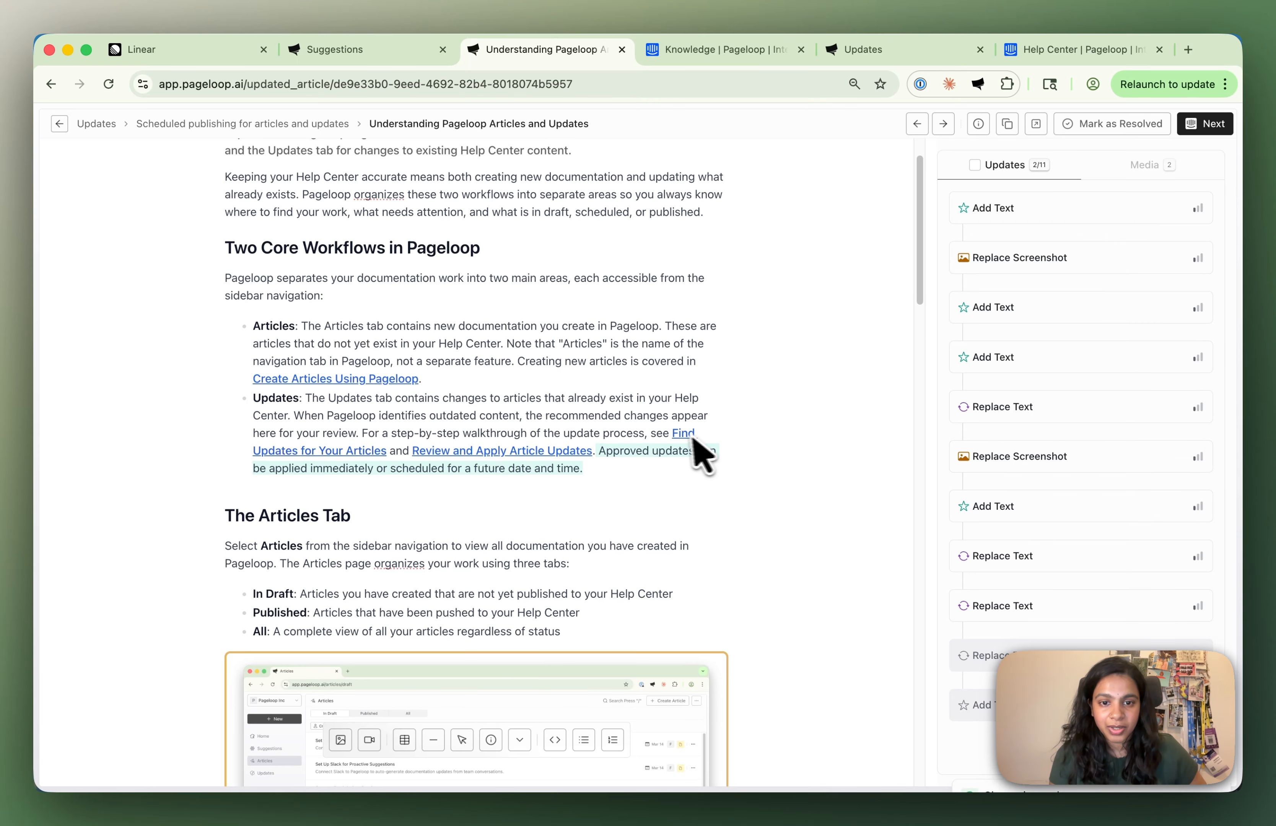
# Ignore the text addition in the Updates bullet about applying approved updates immediately or scheduling them.
pyautogui.moveTo(671, 452)
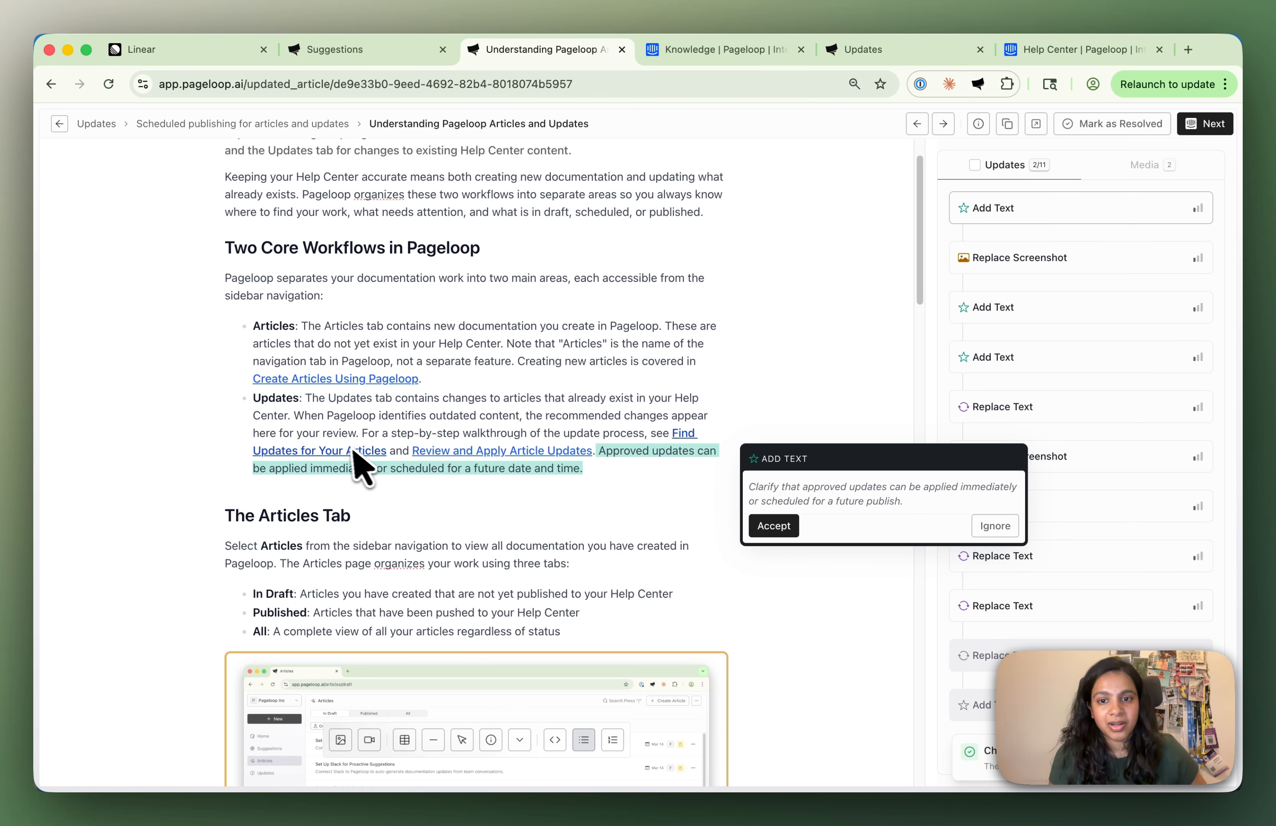
pyautogui.click(990, 528)
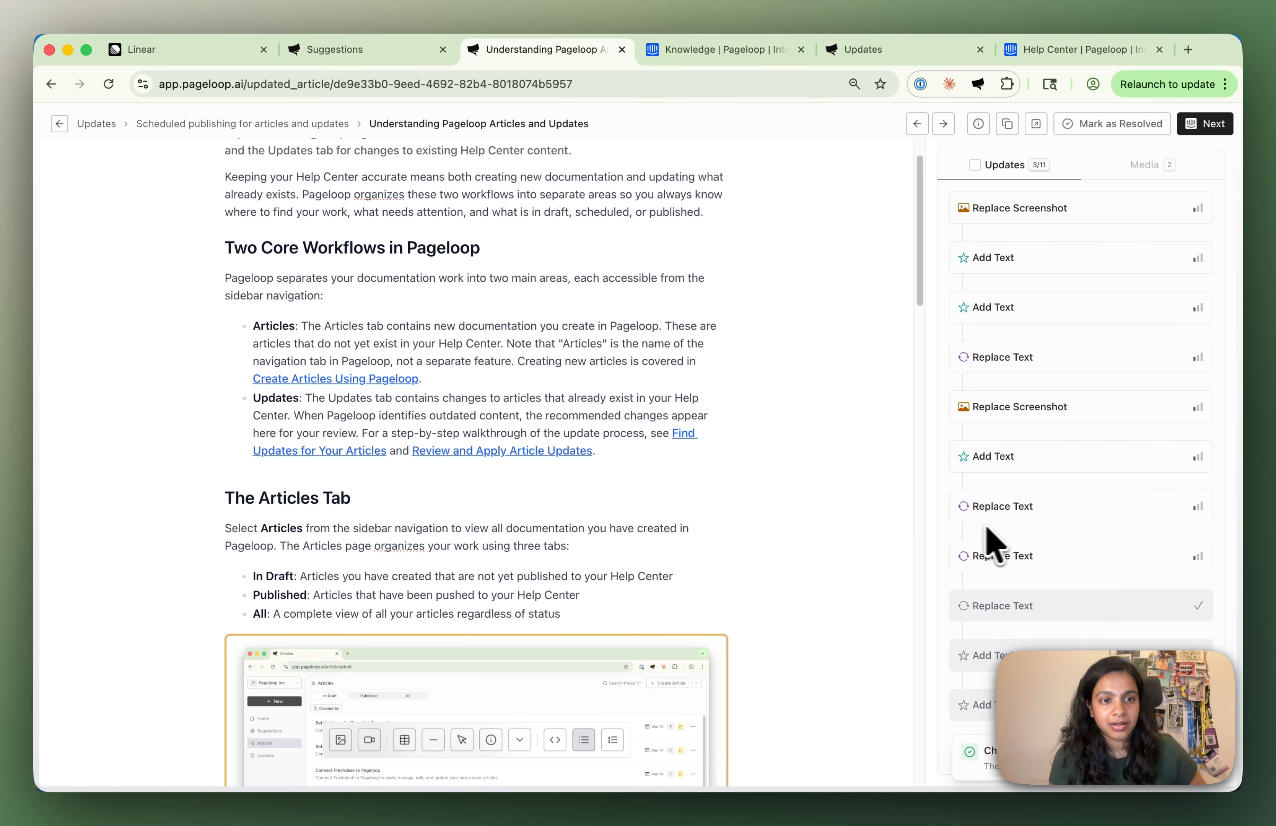
# Examine the screenshot replacement suggestion in The Articles Tab section and the media available from the recorded flow.
pyautogui.click(987, 208)
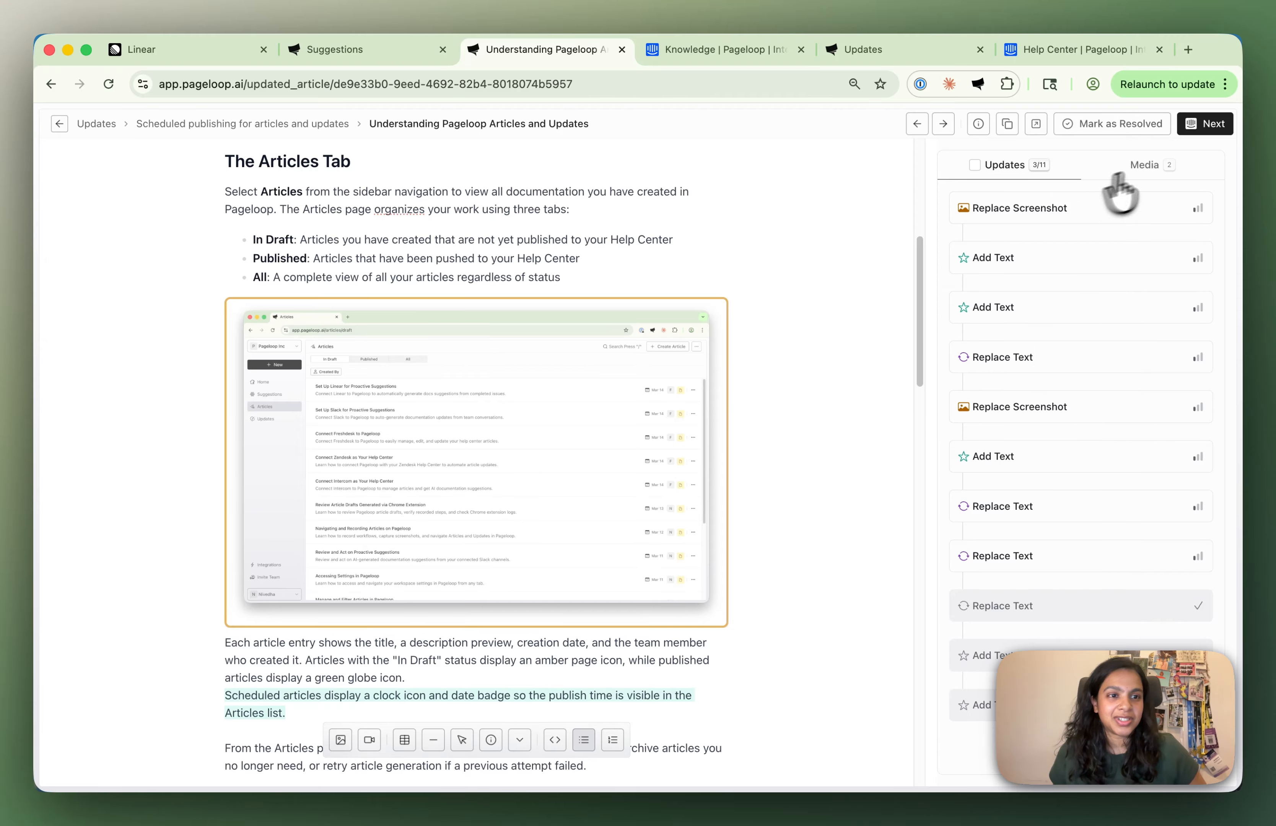
pyautogui.click(1153, 166)
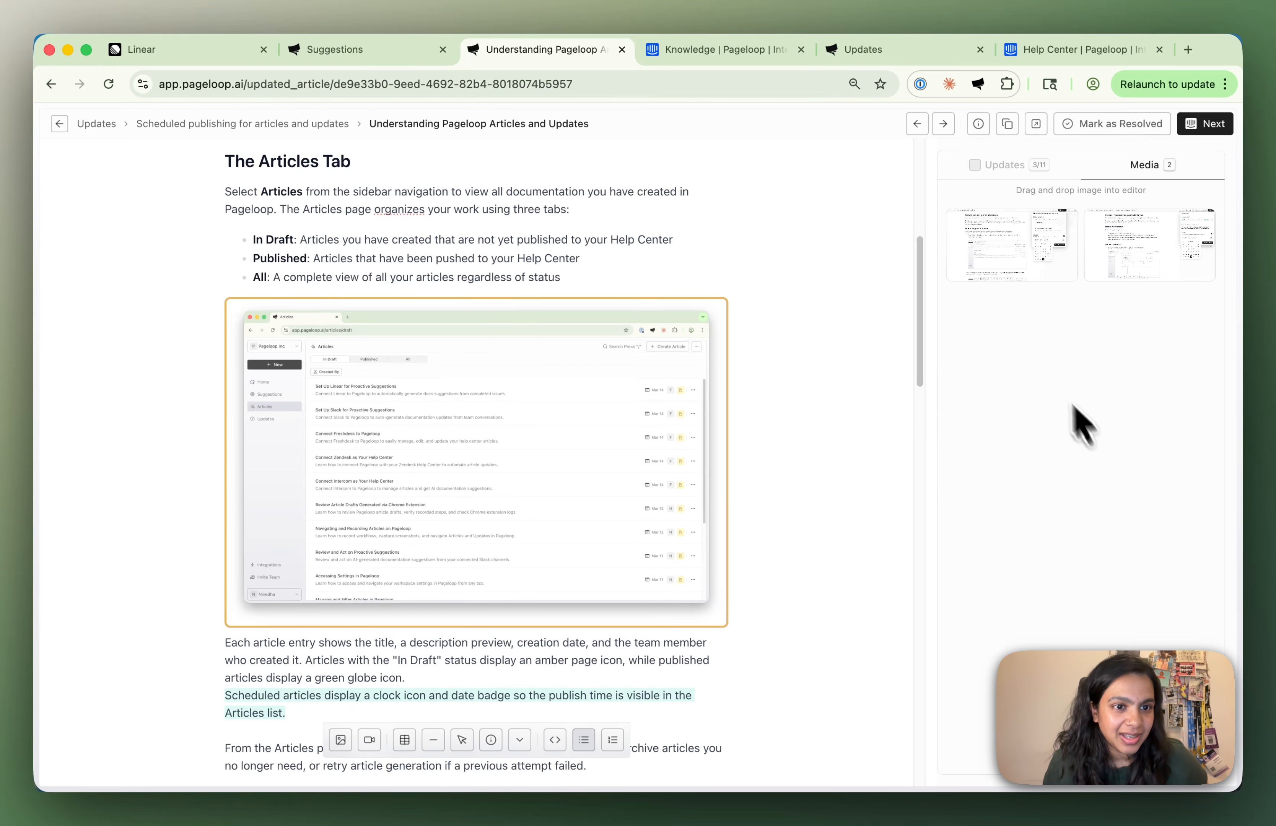
pyautogui.click(1022, 167)
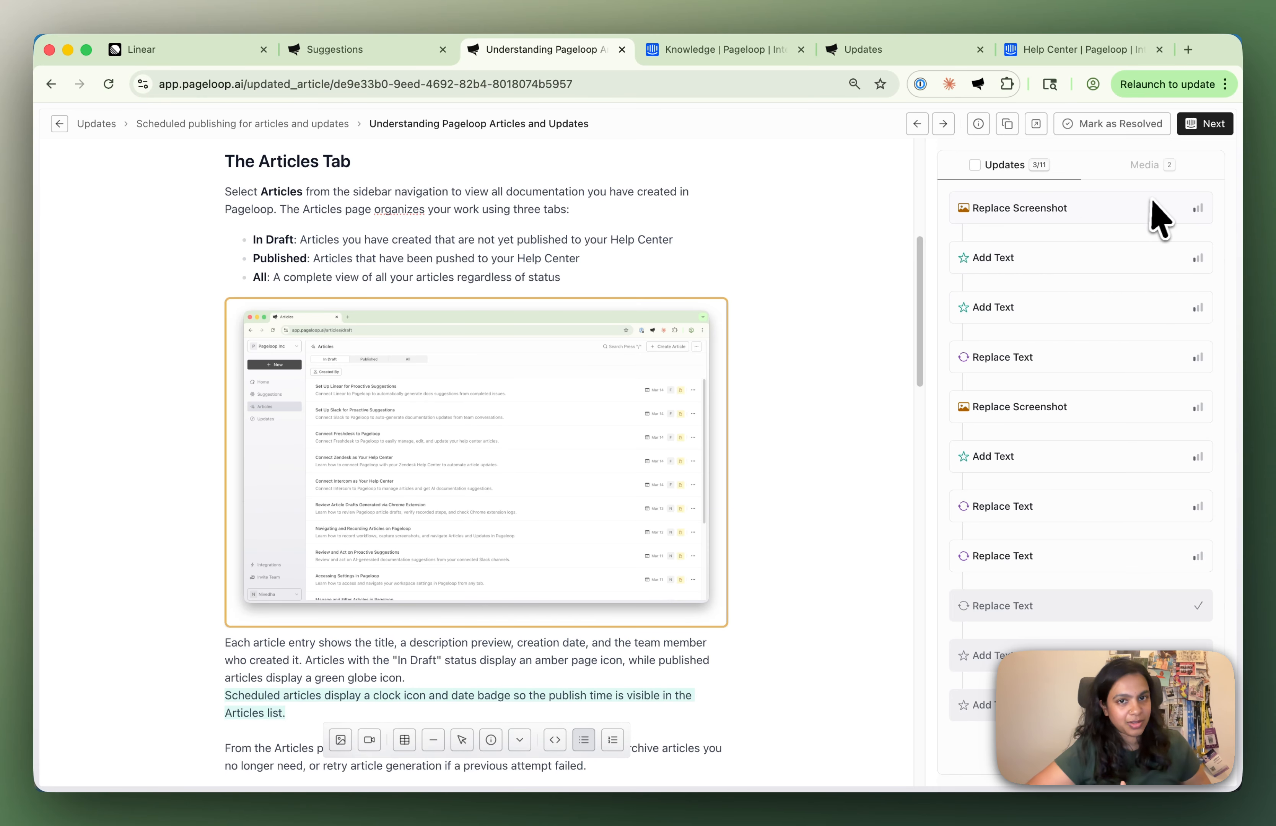
# Accept the Articles Tab sentence about scheduled articles' clock icon and date badge, and separate it from the preceding paragraph with a blank line.
pyautogui.click(1008, 268)
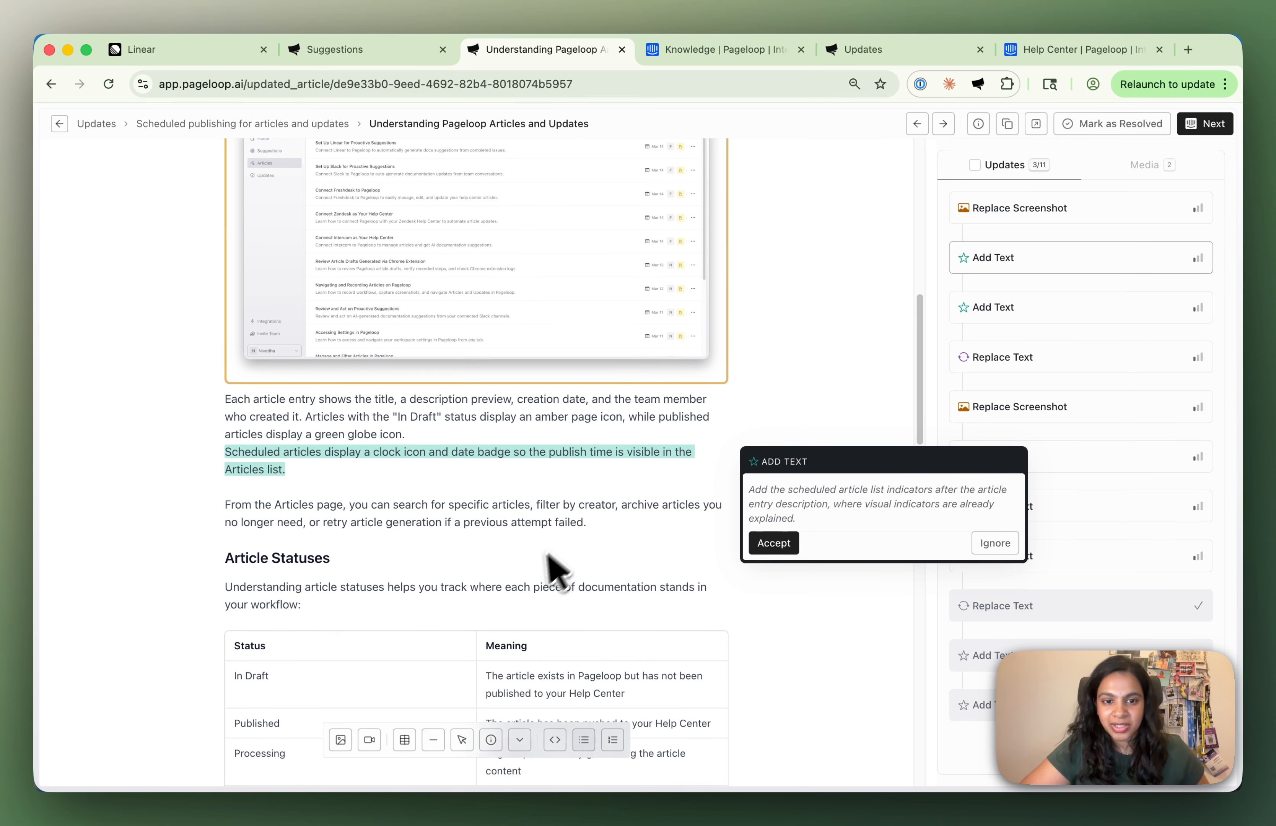
pyautogui.scroll(-3, 515, 563)
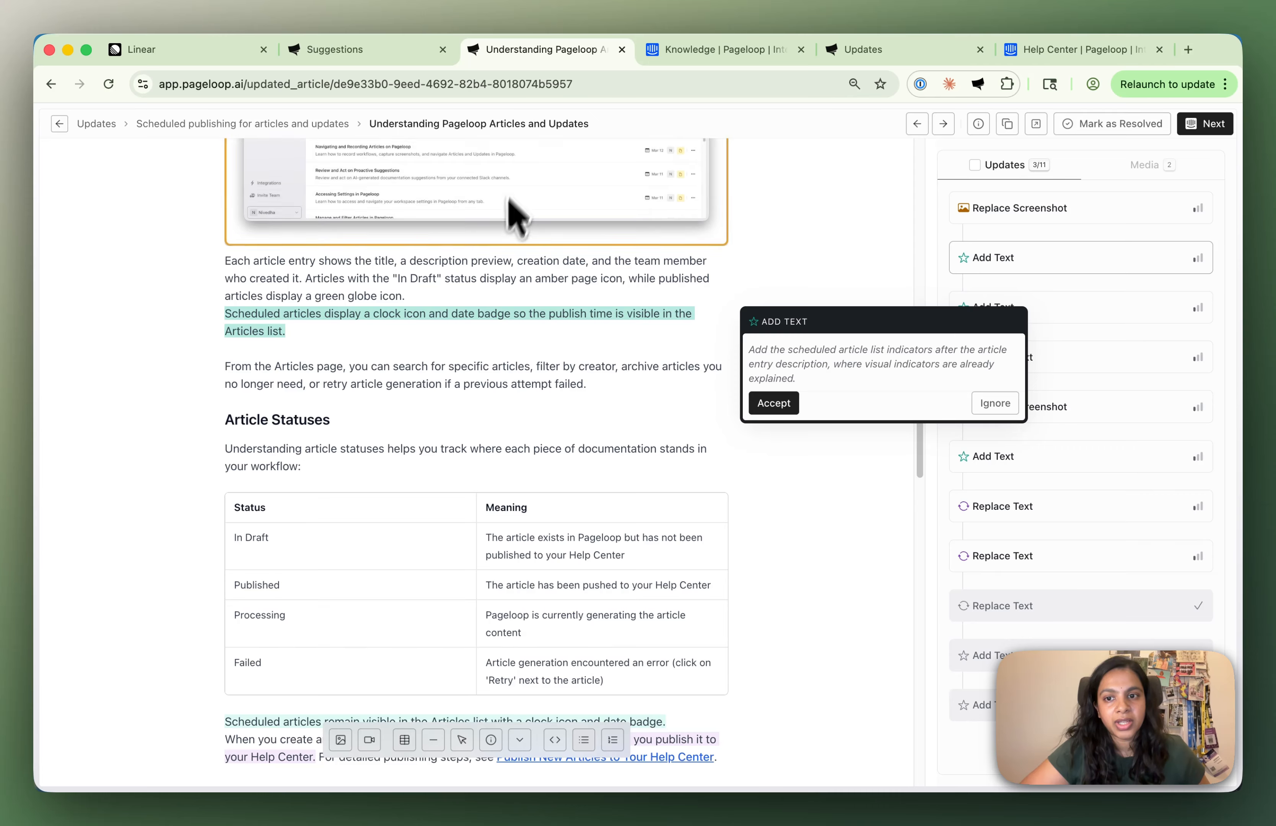
pyautogui.click(774, 404)
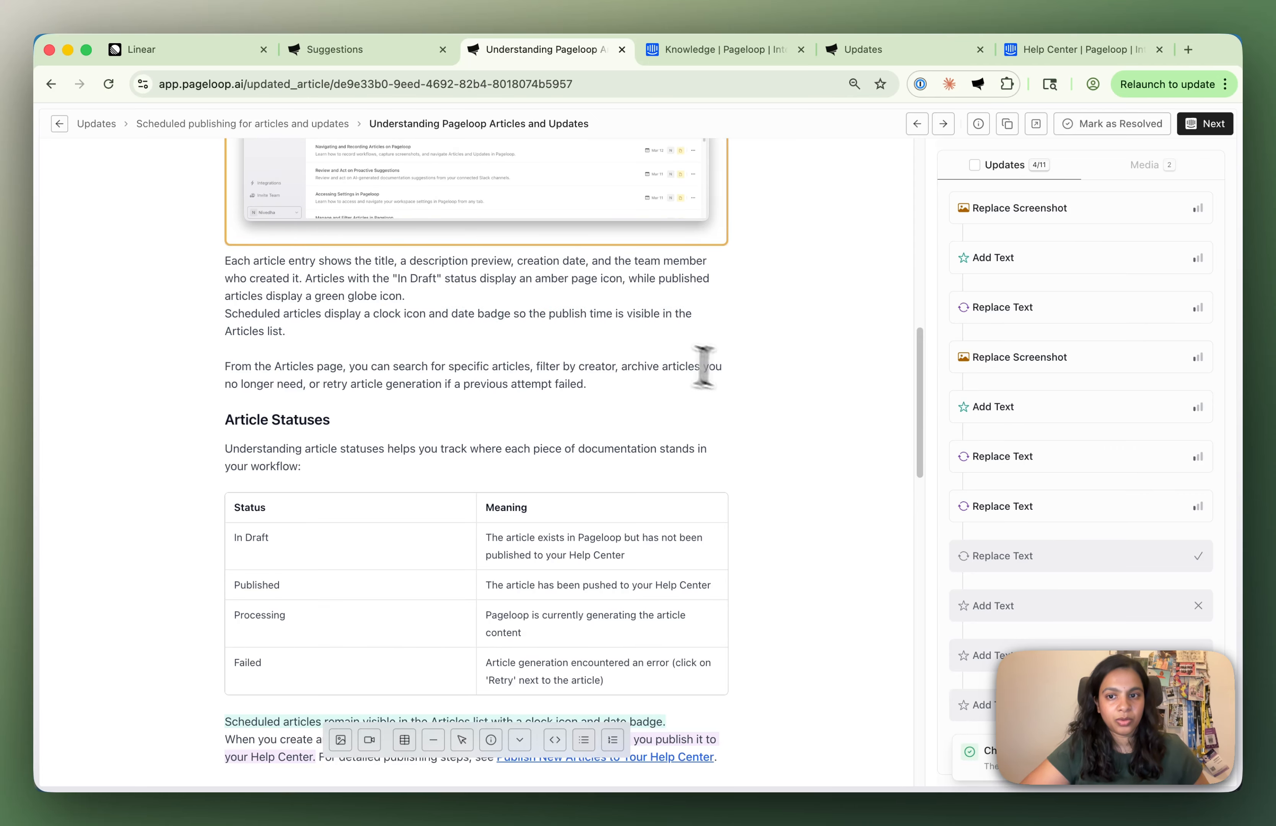
pyautogui.press('Return')
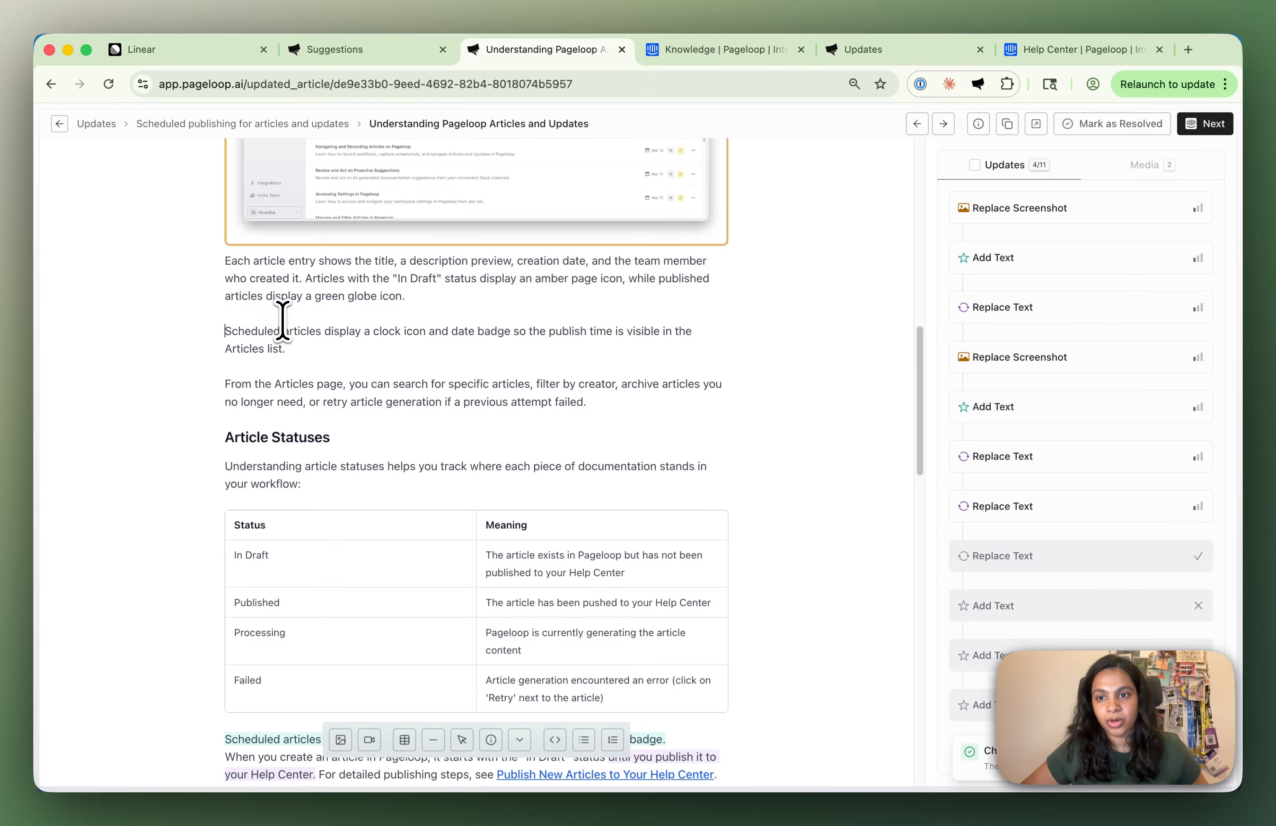
# Accept the scheduled articles note below the Article Statuses table and insert a blank line after it.
pyautogui.click(1024, 261)
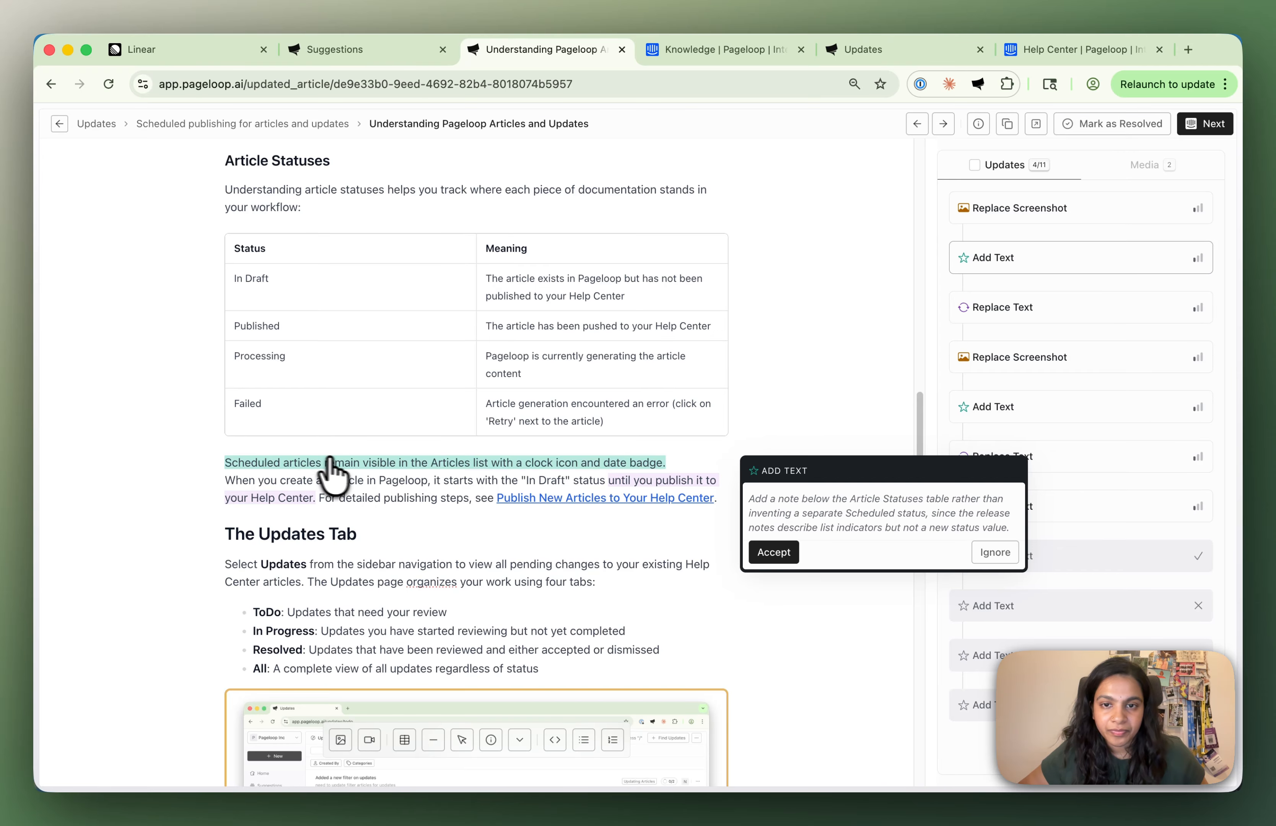
pyautogui.click(773, 552)
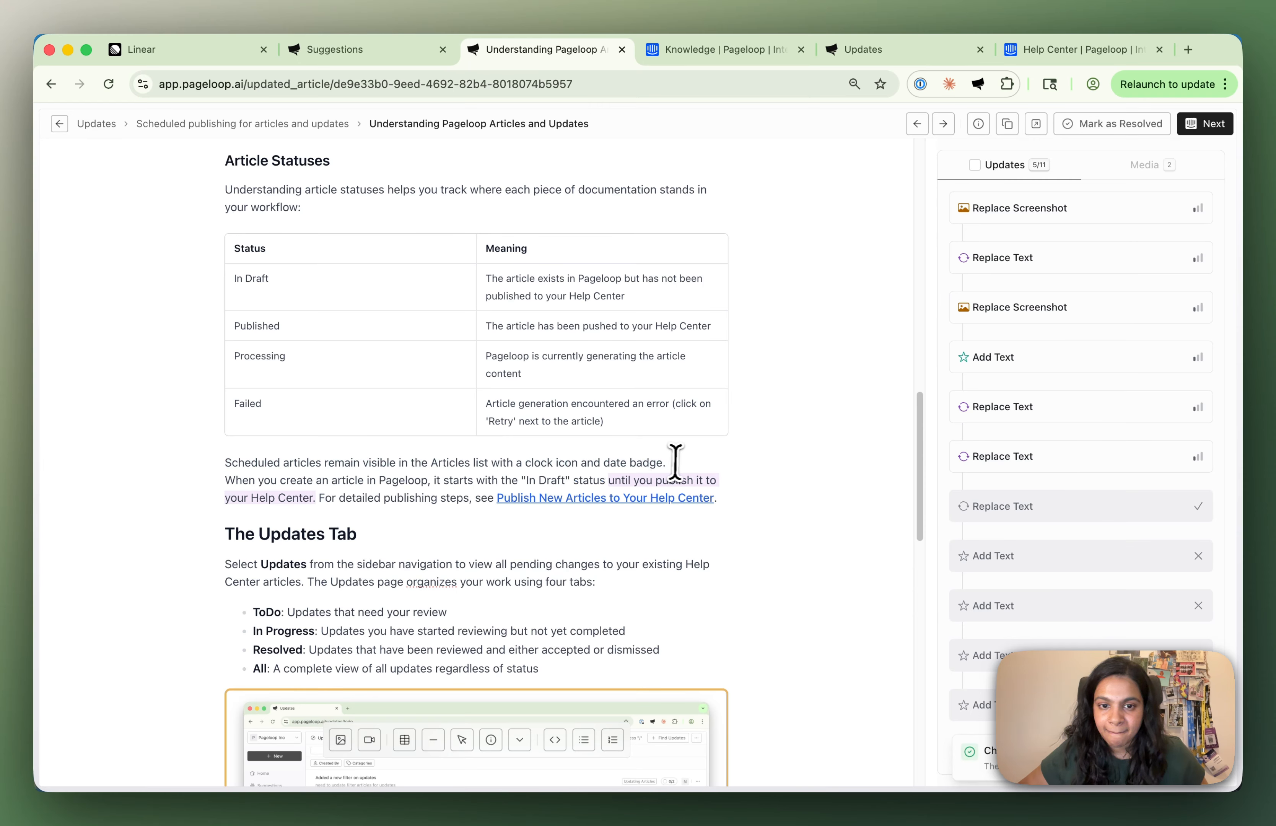
pyautogui.press('Return')
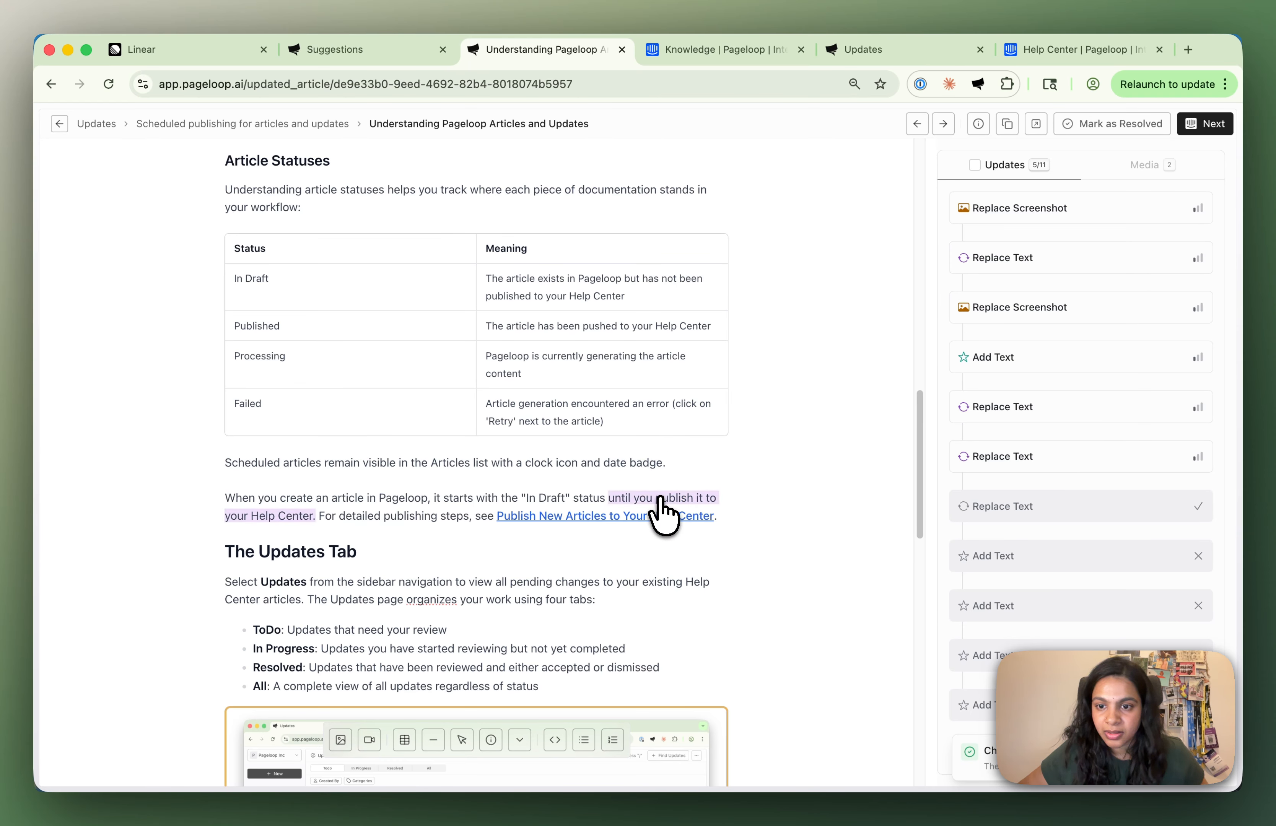
# Accept the replacement "until you publish it to your Help Center or schedule it for a future publish." below the Article Statuses table.
pyautogui.scroll(-2, 491, 563)
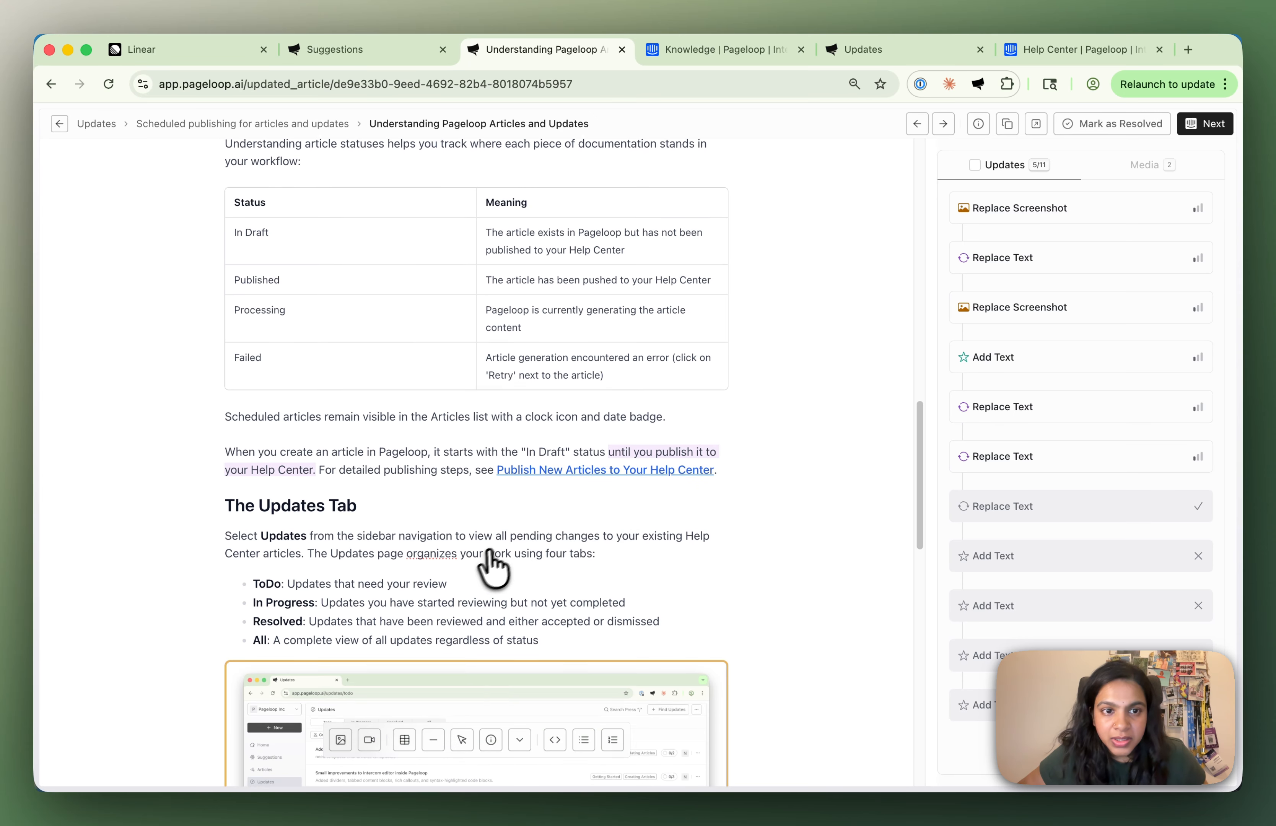
pyautogui.click(1017, 259)
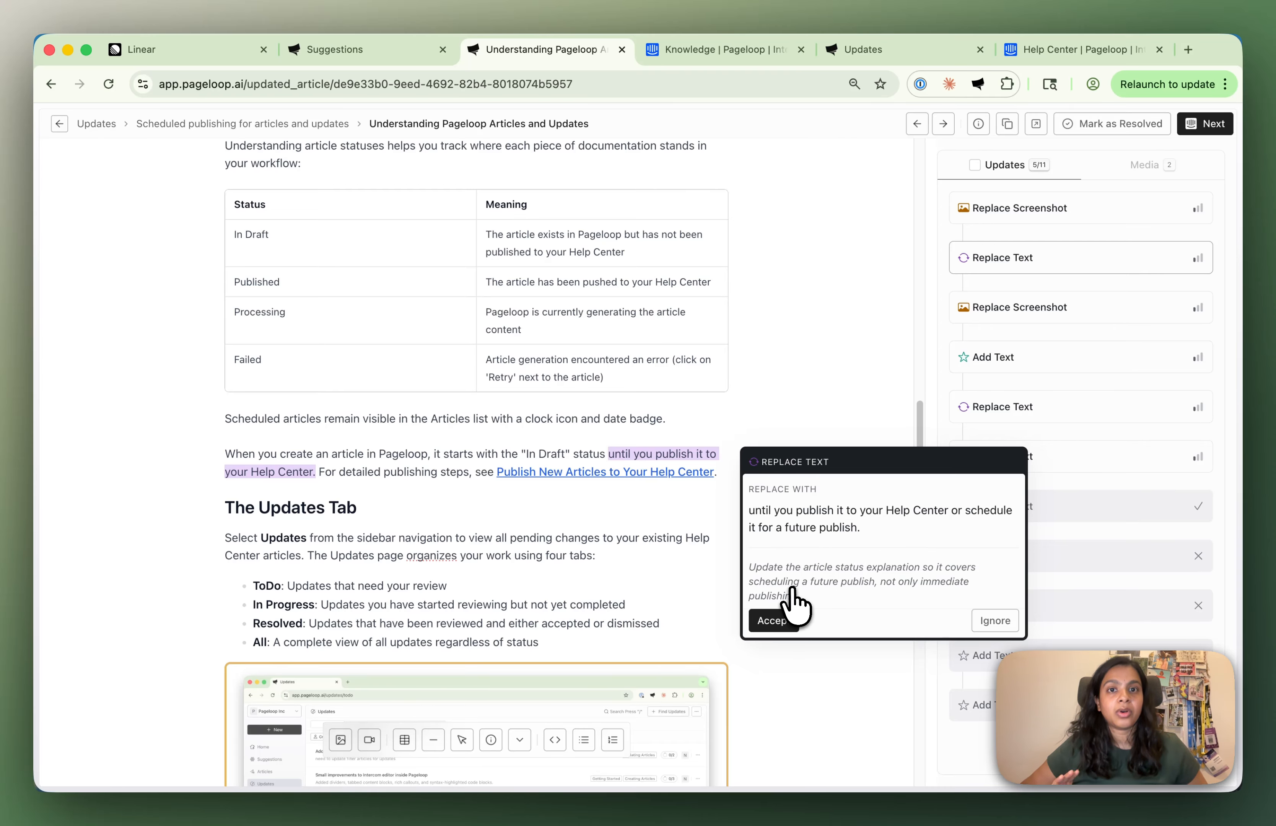
pyautogui.click(783, 621)
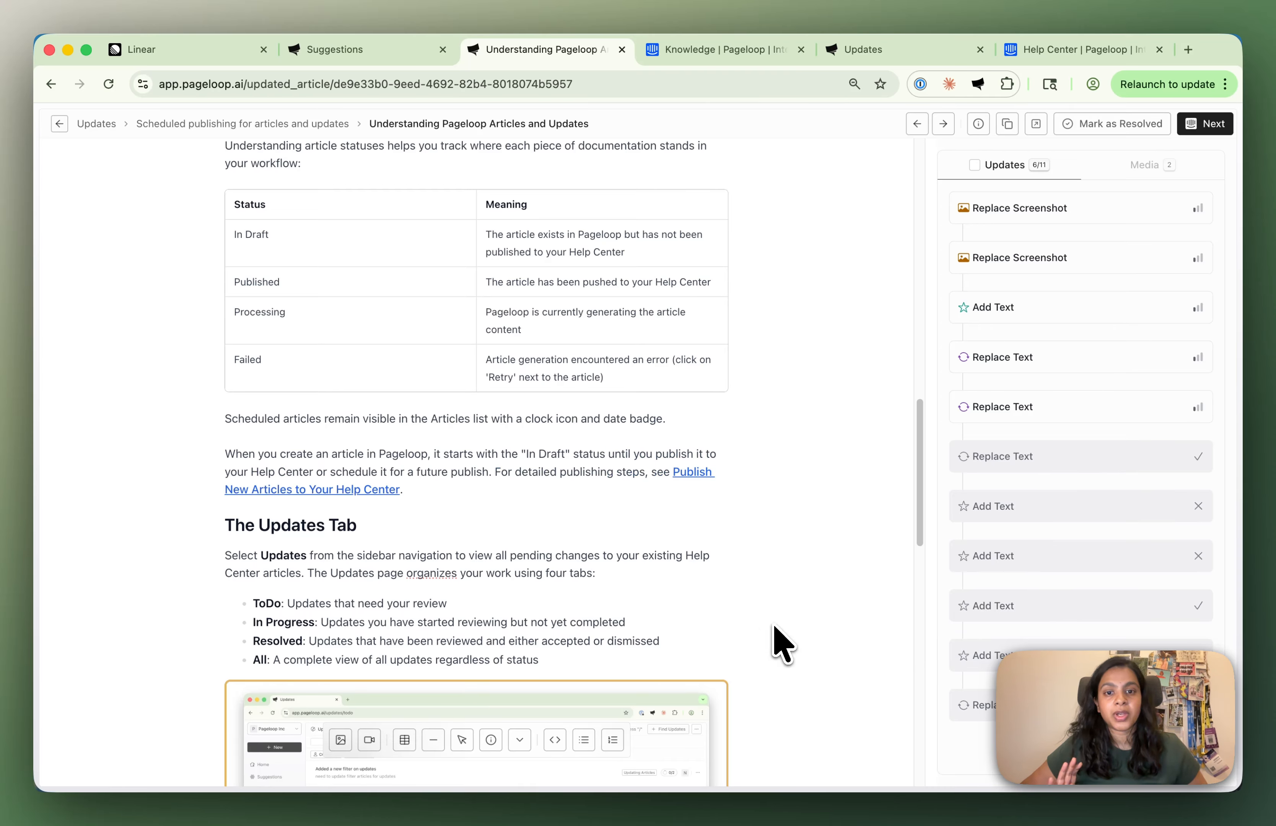
# Ignore The Updates Tab section's added sentence about scheduled update indicators and its Updates list screenshot replacement.
pyautogui.click(976, 310)
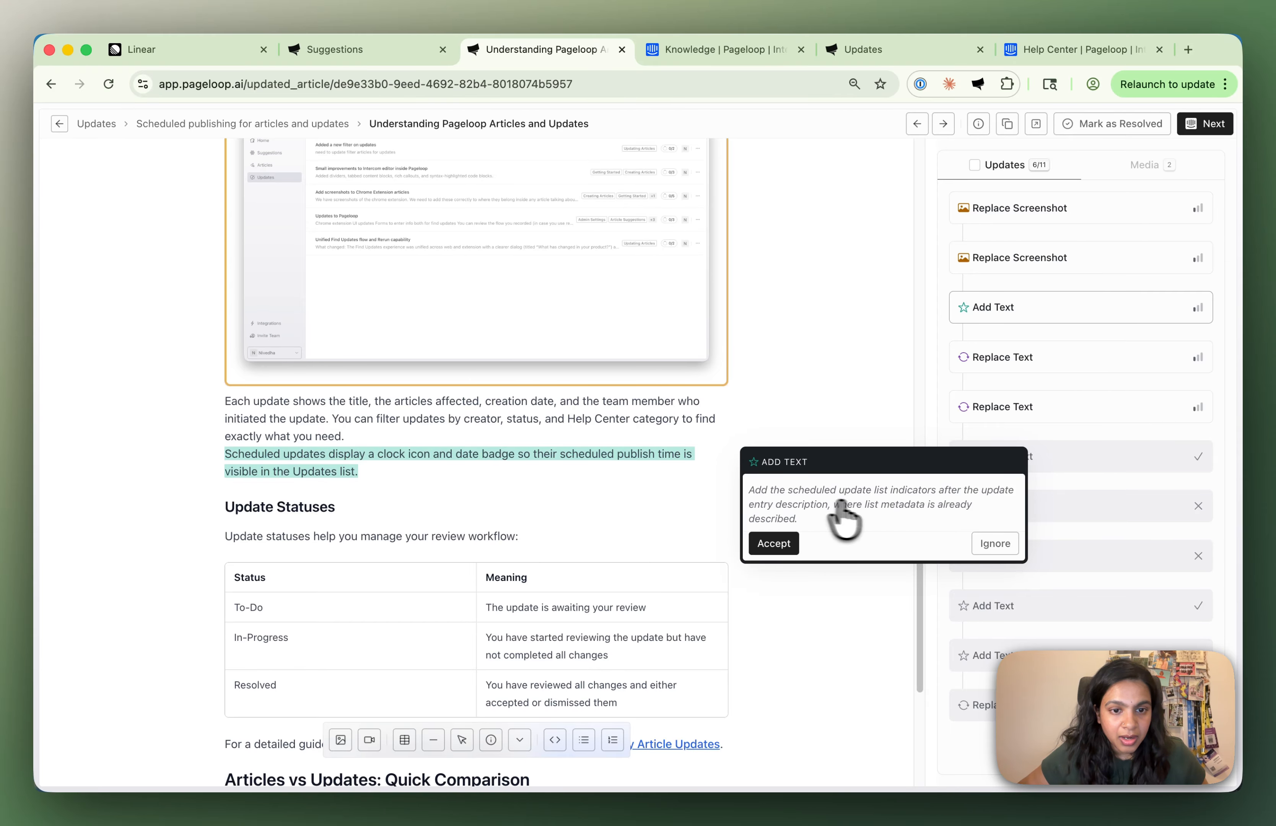
pyautogui.scroll(5, 564, 472)
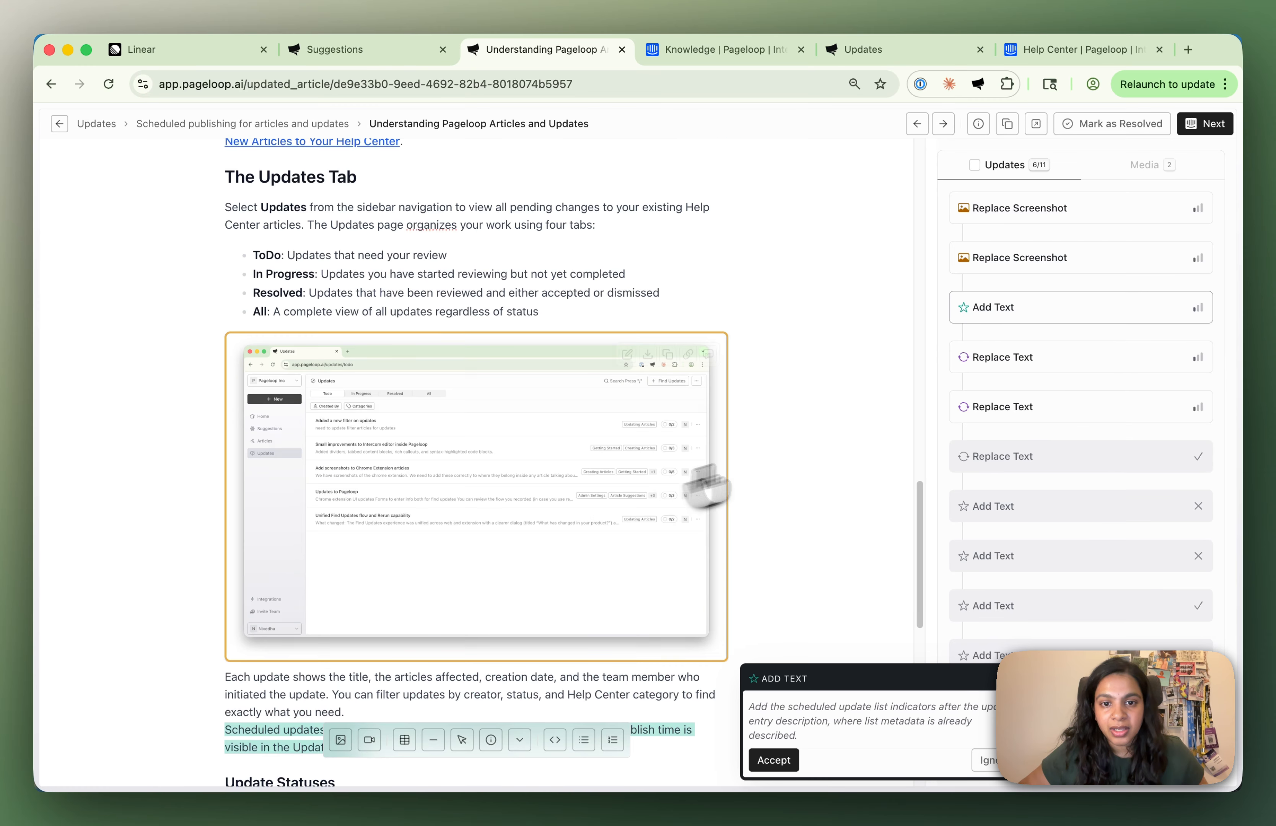
pyautogui.scroll(-4, 663, 536)
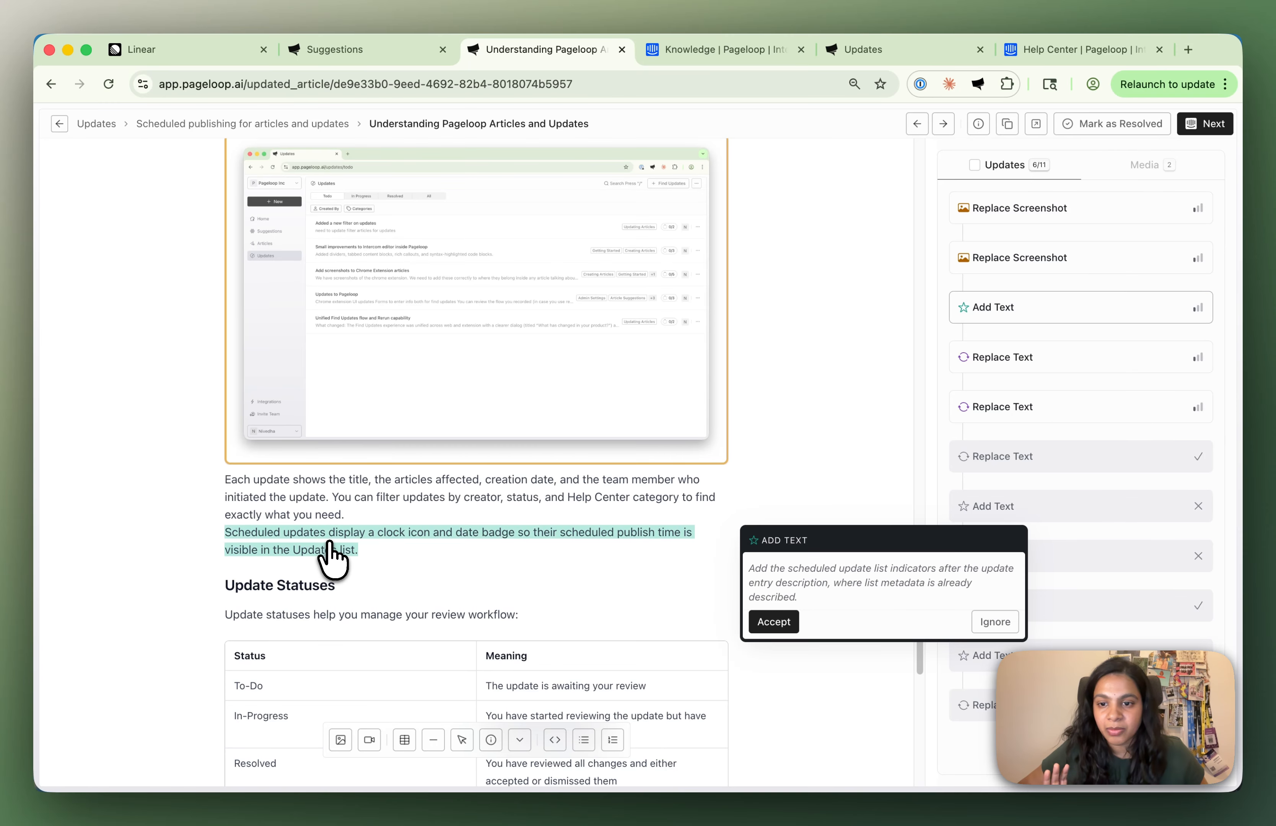
pyautogui.click(996, 621)
pyautogui.click(1047, 266)
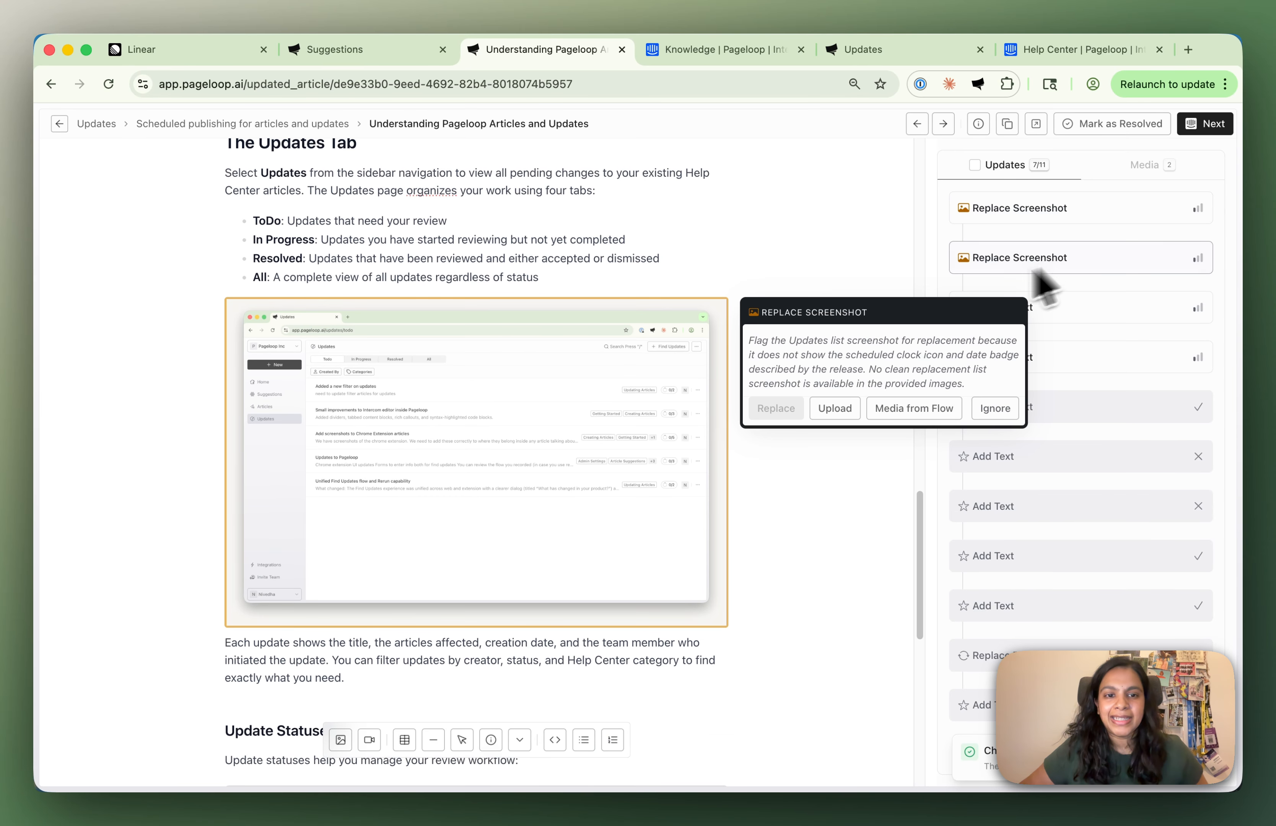
pyautogui.click(992, 413)
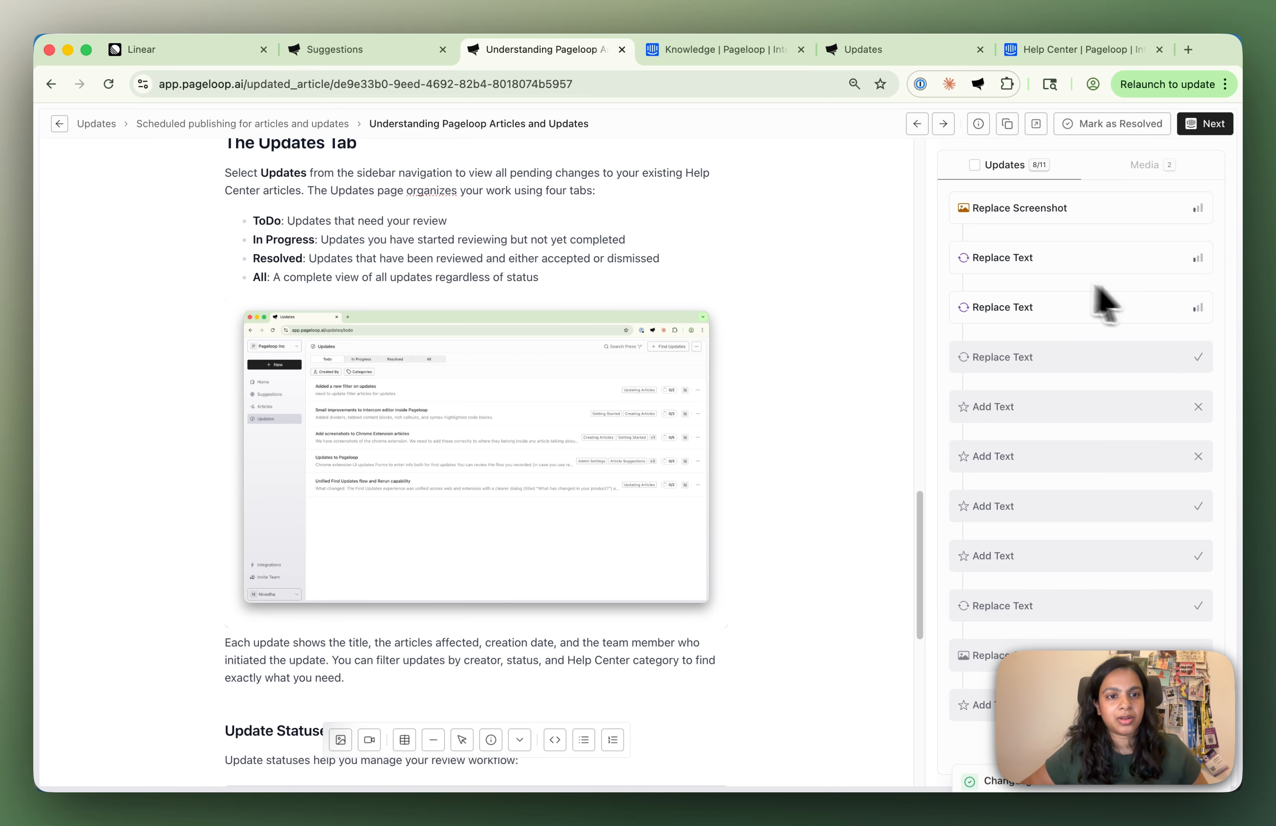
# Accept "Publish immediately, schedule publish, or create draft" as the Articles entry for Action to Publish in the comparison table.
pyautogui.click(1027, 261)
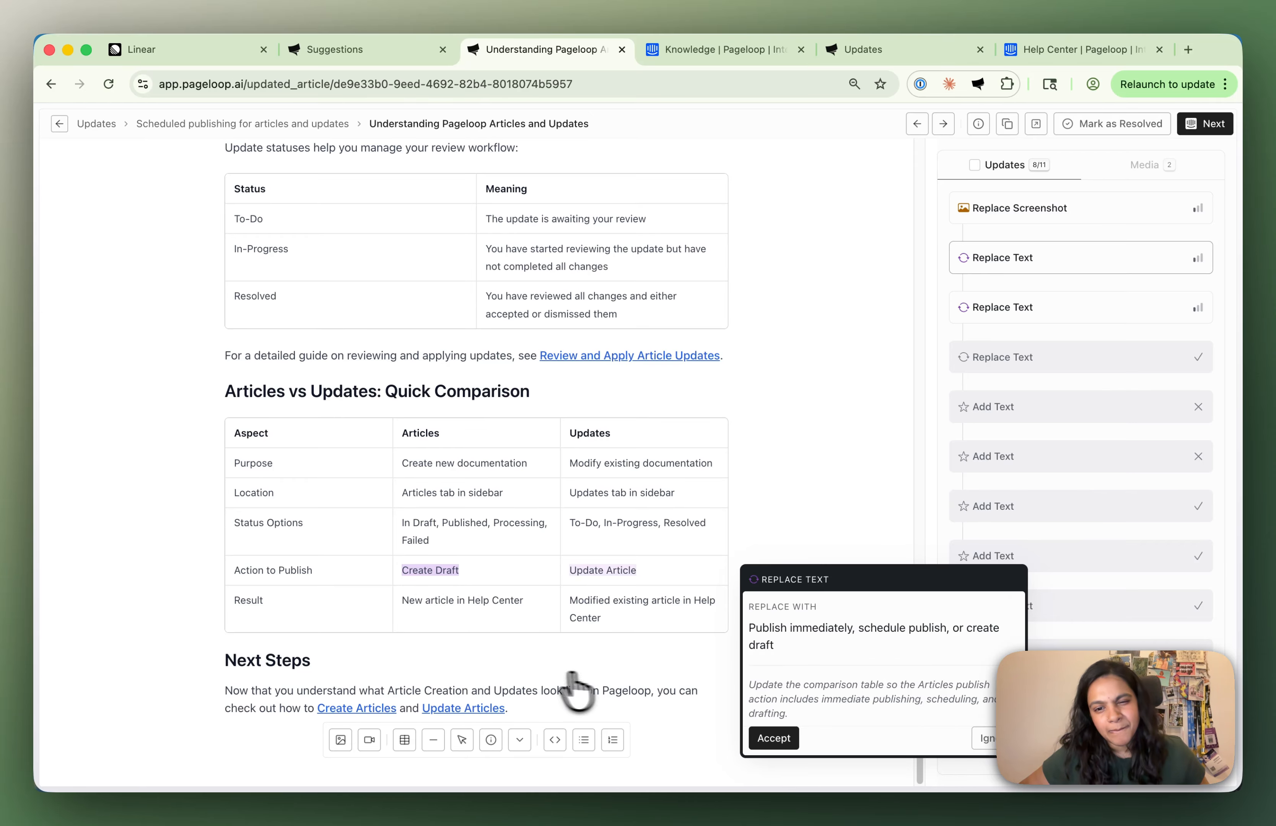
pyautogui.click(433, 575)
pyautogui.scroll(-3, 625, 626)
pyautogui.scroll(-2, 630, 641)
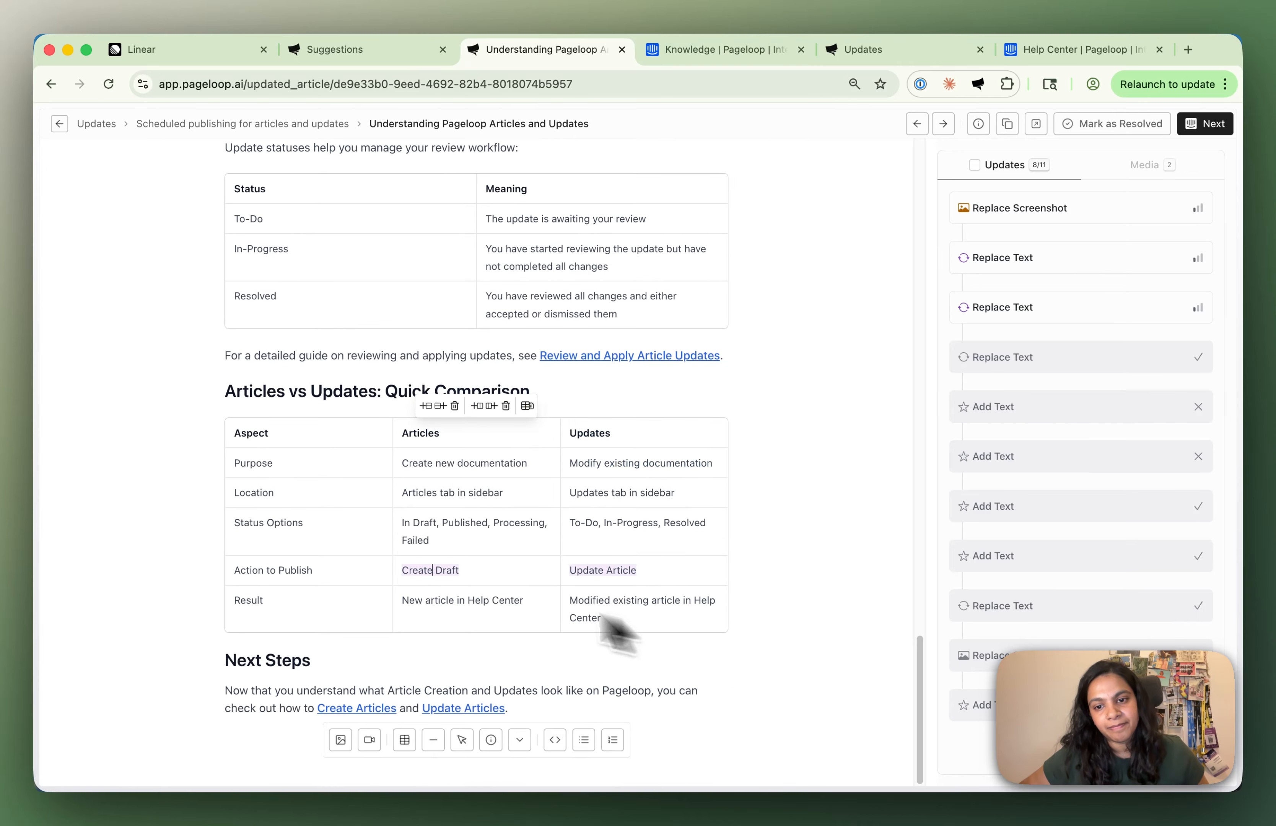
pyautogui.click(435, 570)
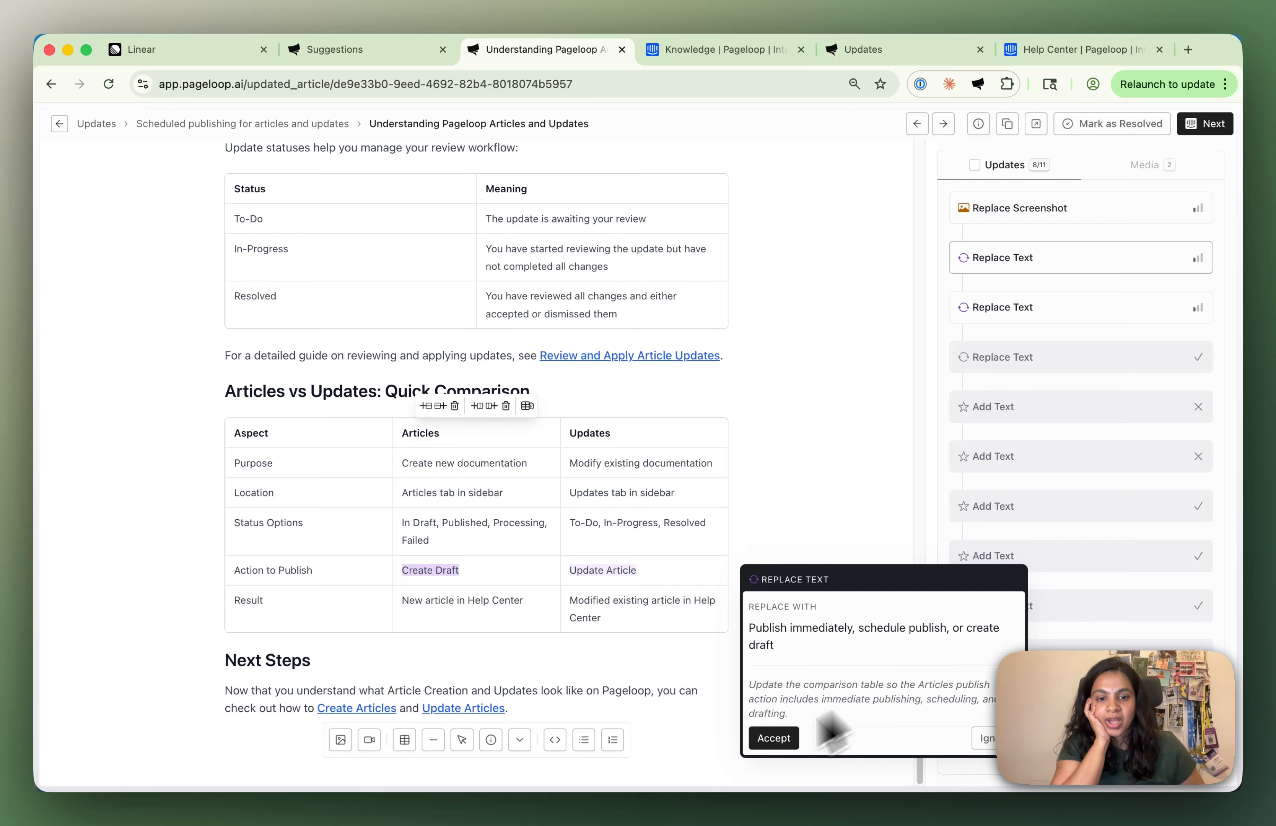
pyautogui.click(776, 739)
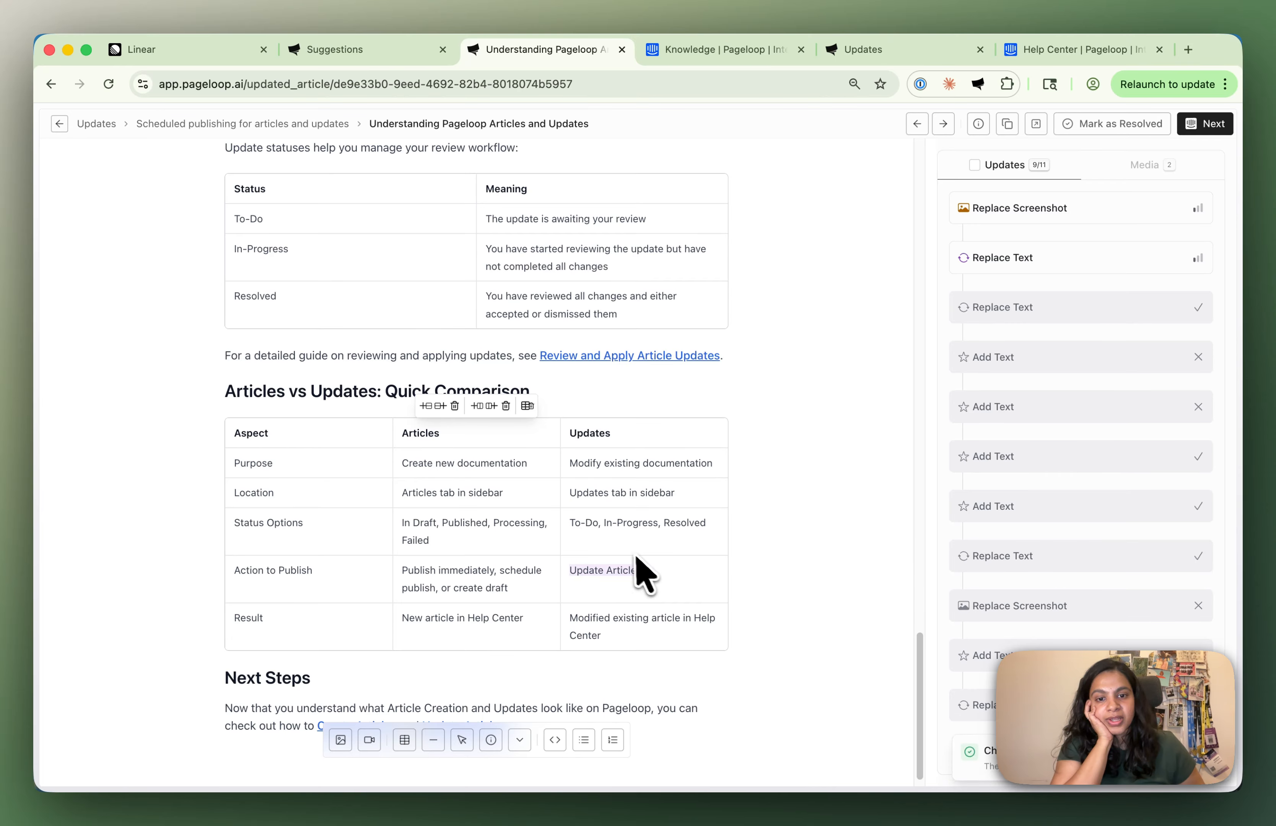
# Accept the replacement for the Updates entry of Action to Publish and edit it to read "Apply immediately and/or schedule update".
pyautogui.click(625, 571)
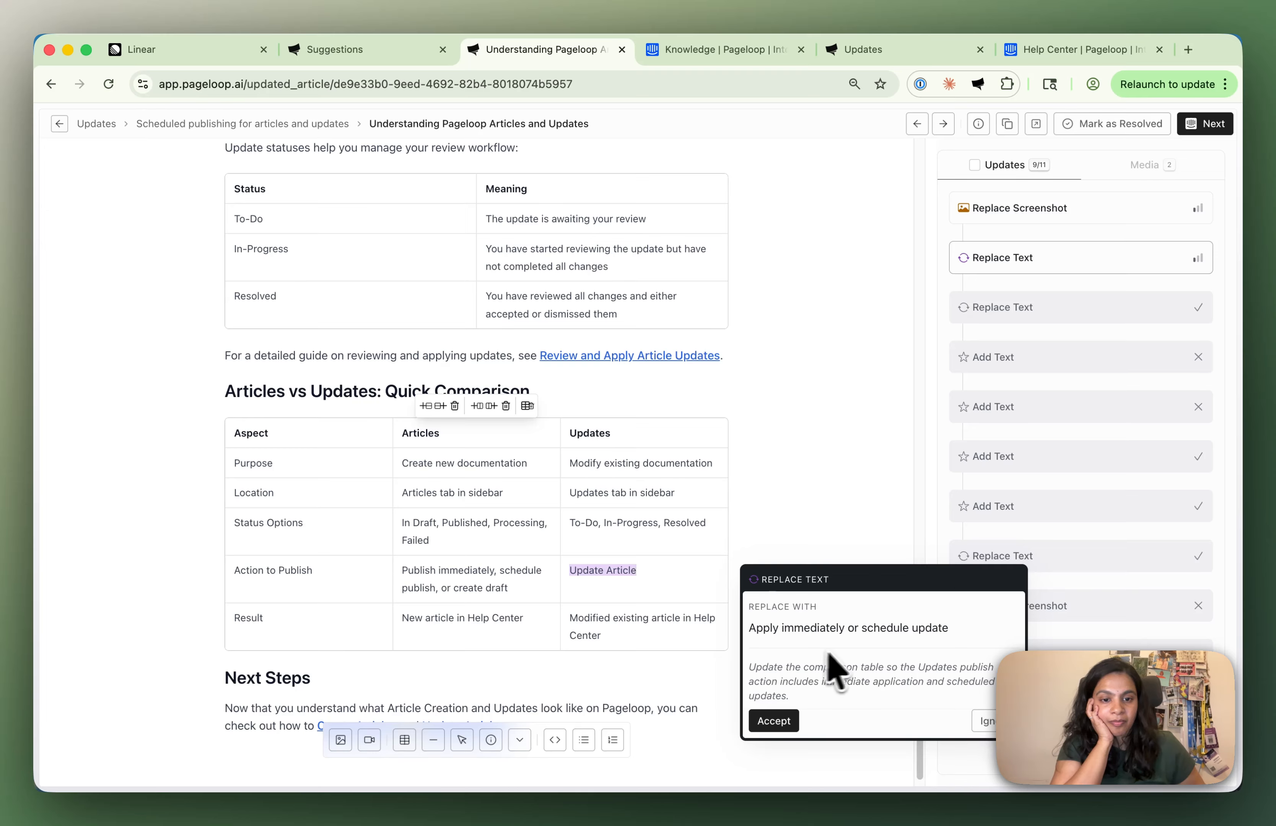
pyautogui.click(776, 721)
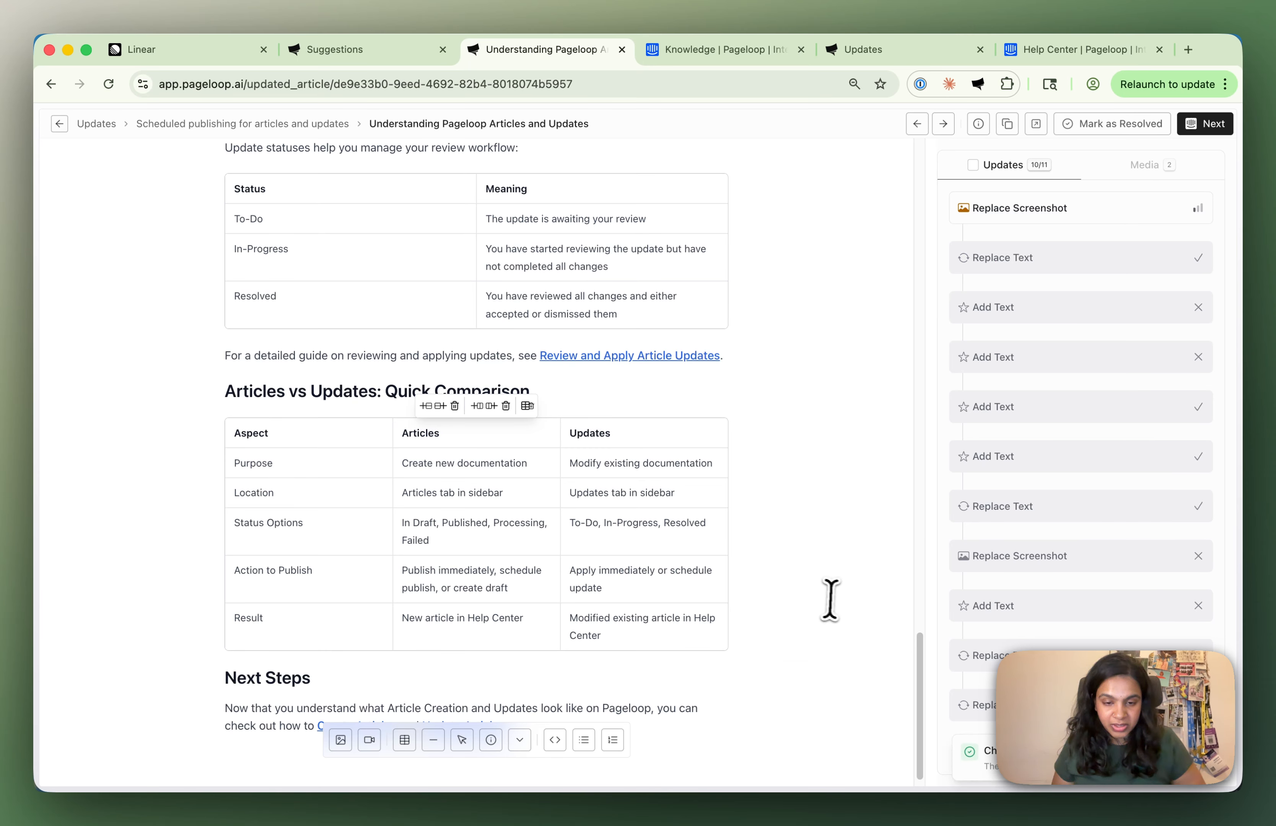
pyautogui.write('and/')
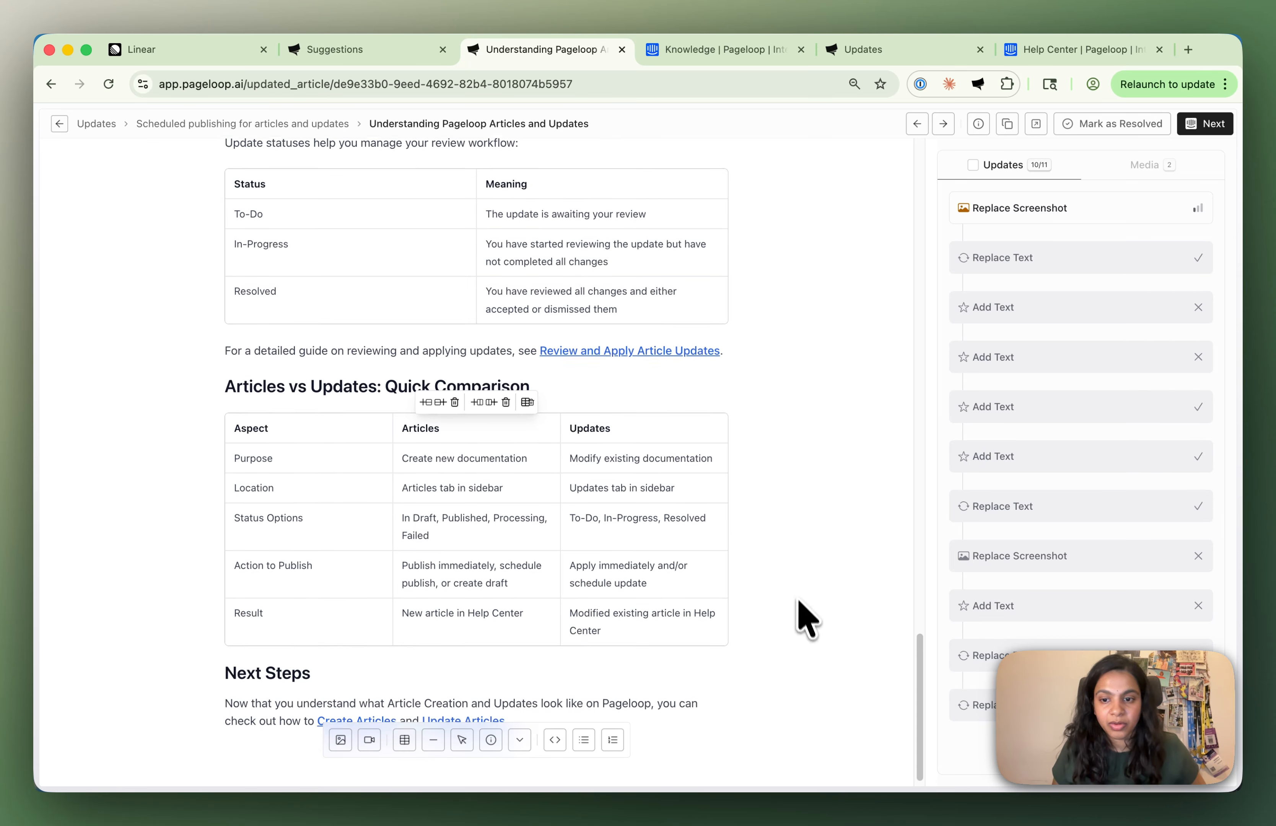
# Return to the scheduled publishing update and open the article "Review and Apply Article Updates".
pyautogui.scroll(-1, 806, 611)
pyautogui.scroll(15, 784, 525)
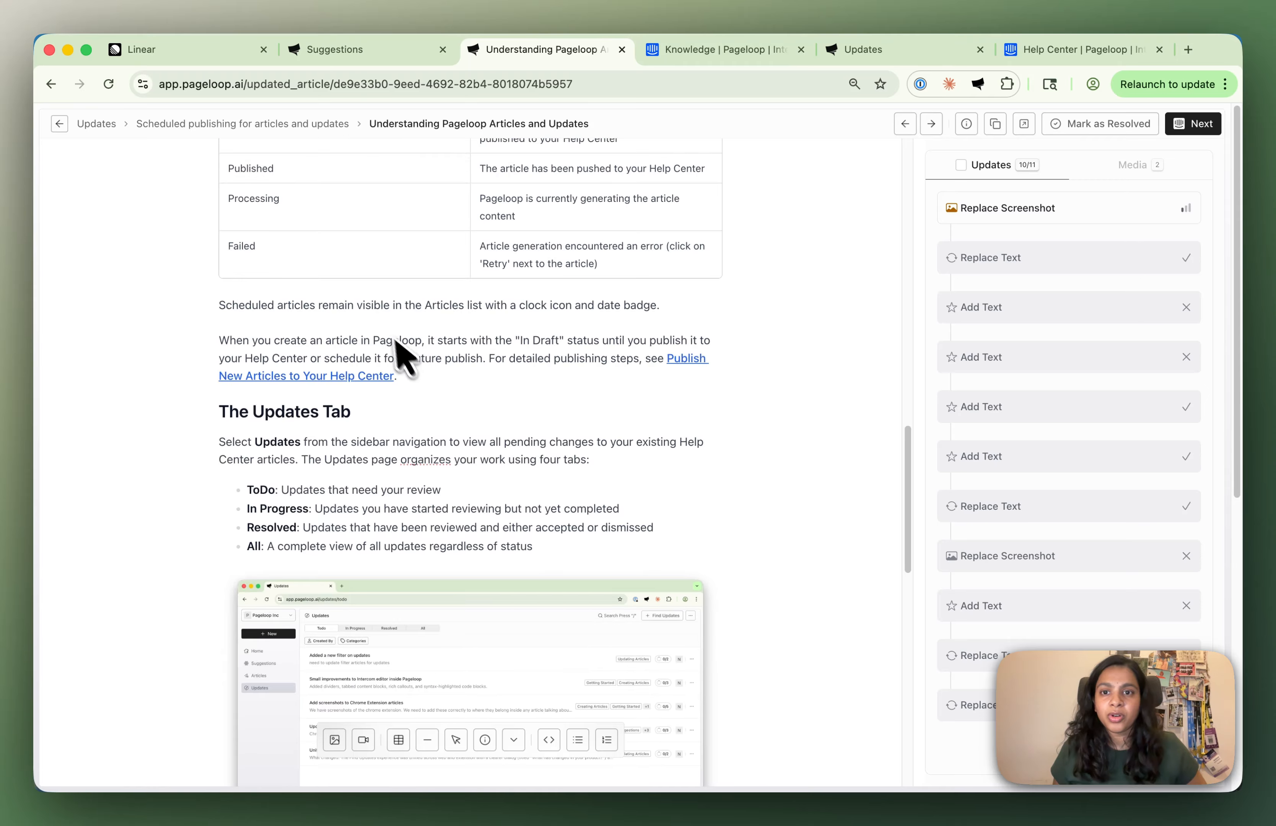
pyautogui.click(238, 124)
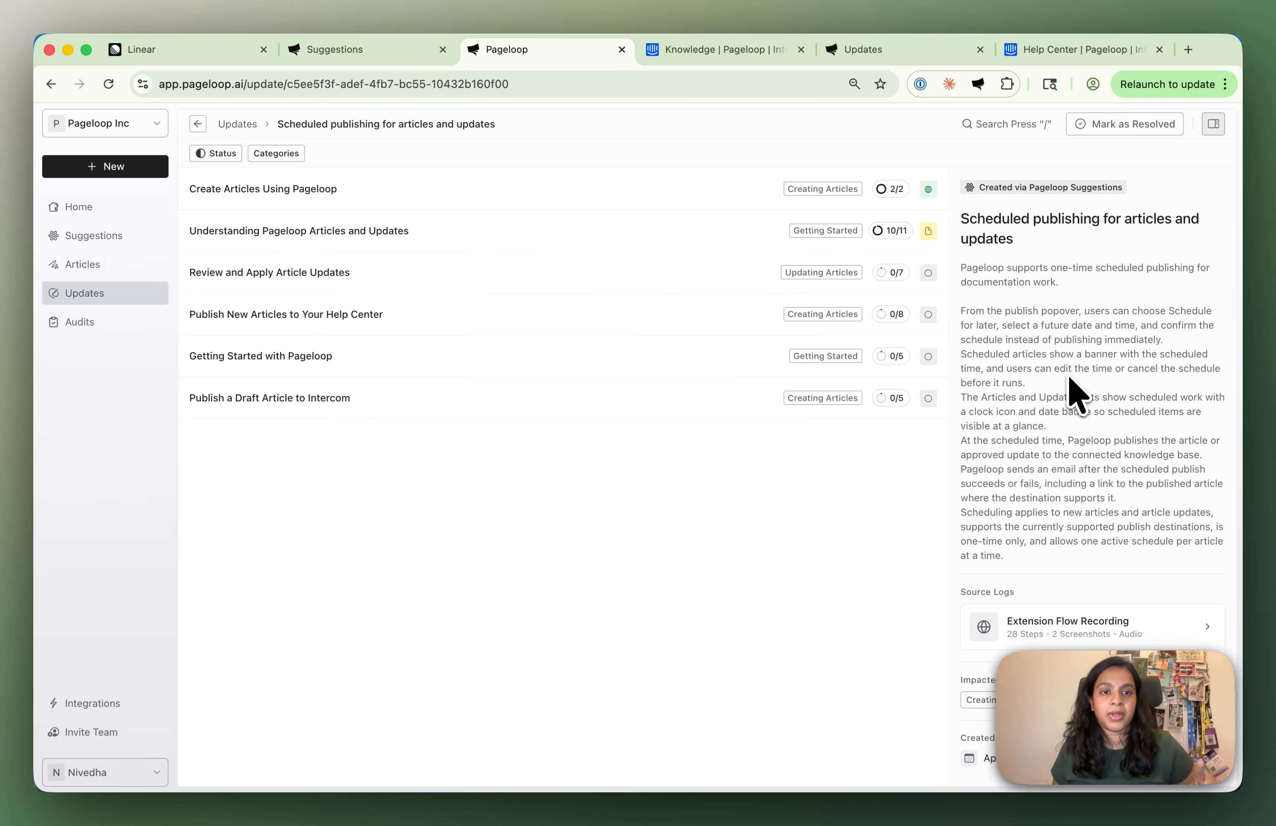
pyautogui.click(453, 273)
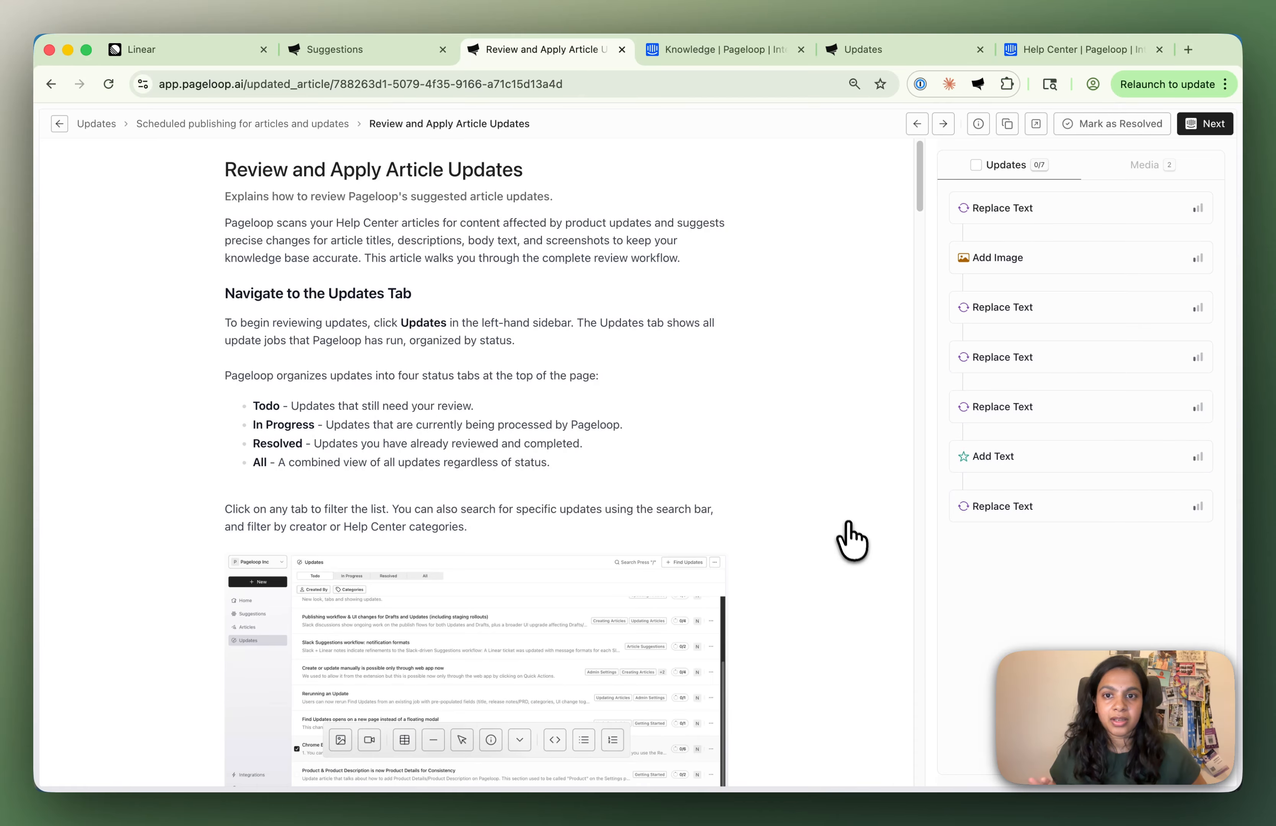
# Examine the suggested text replacement and added image in the "Push Approved Changes to Your Help Center" section.
pyautogui.click(980, 217)
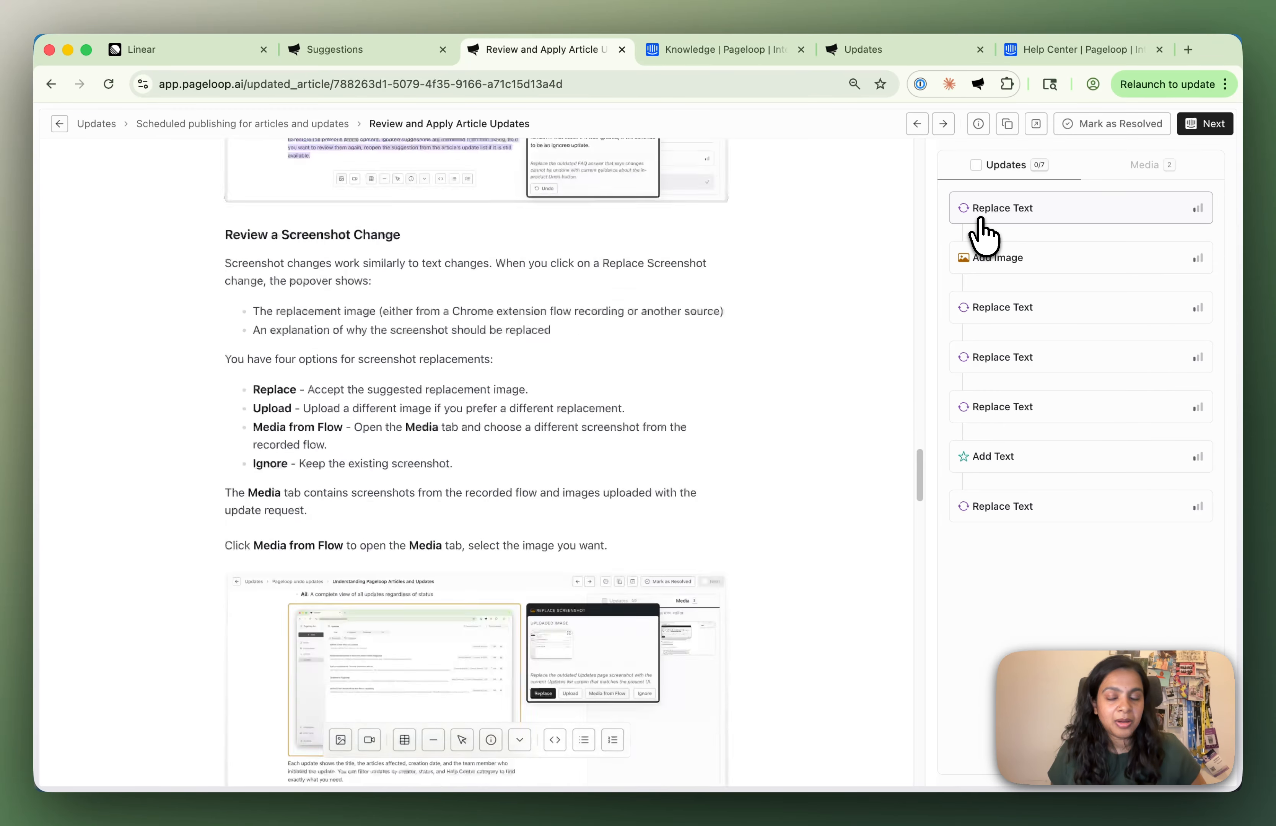
pyautogui.scroll(-5, 660, 333)
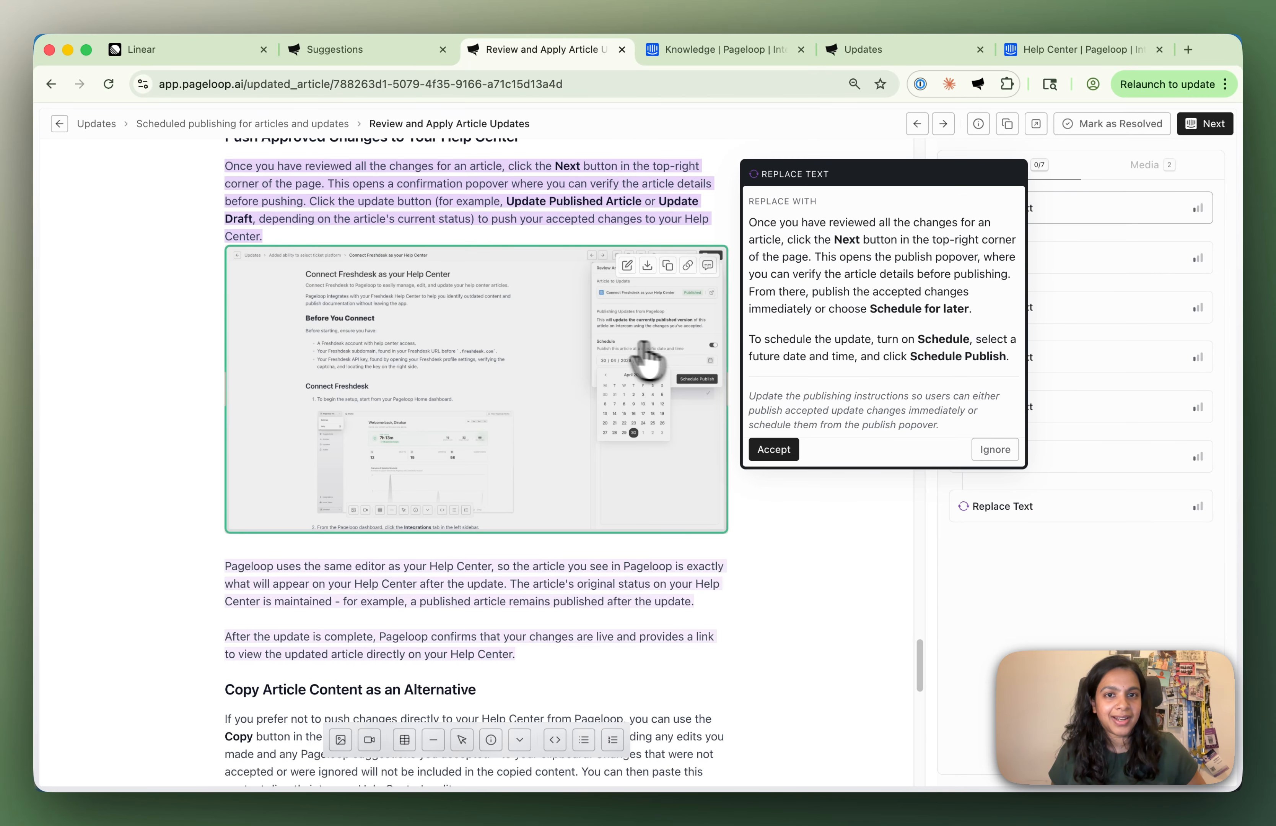
pyautogui.scroll(2, 649, 362)
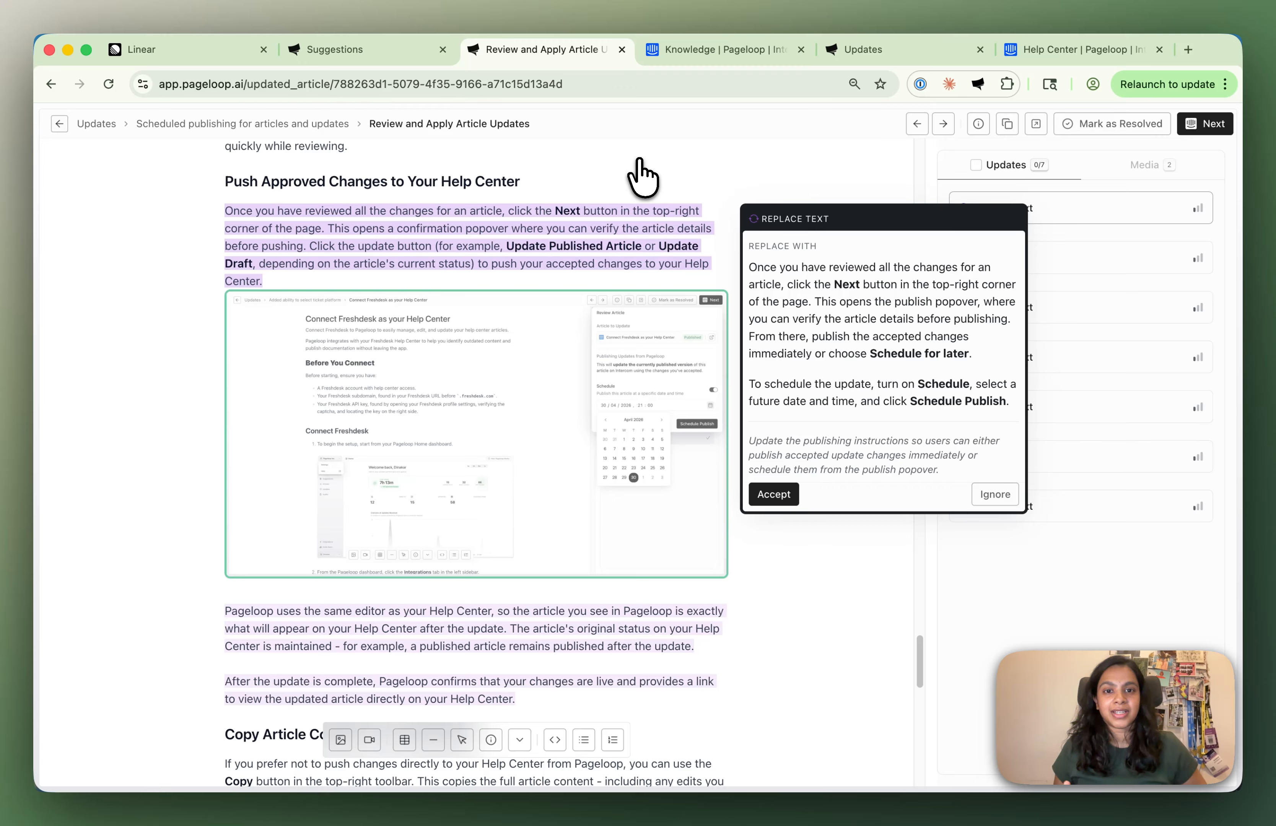
pyautogui.click(630, 371)
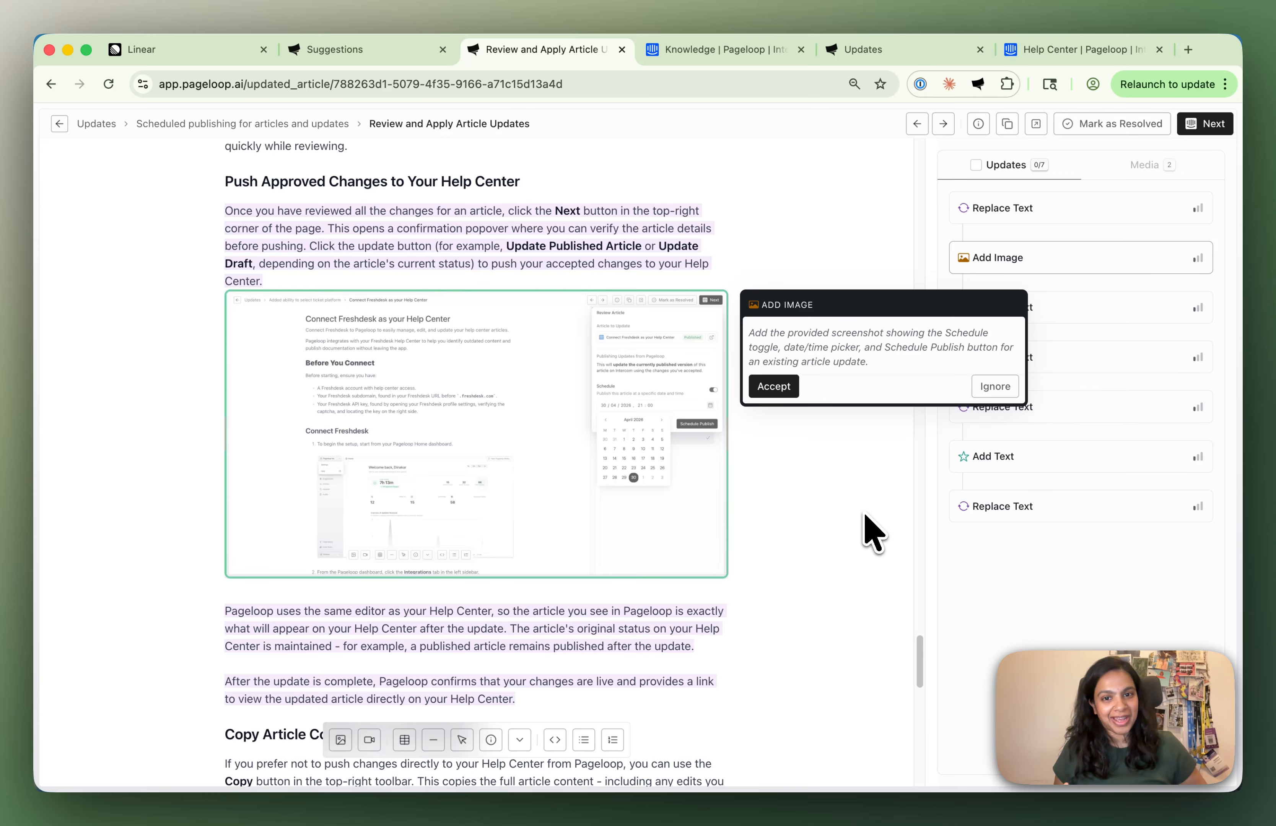
pyautogui.click(545, 246)
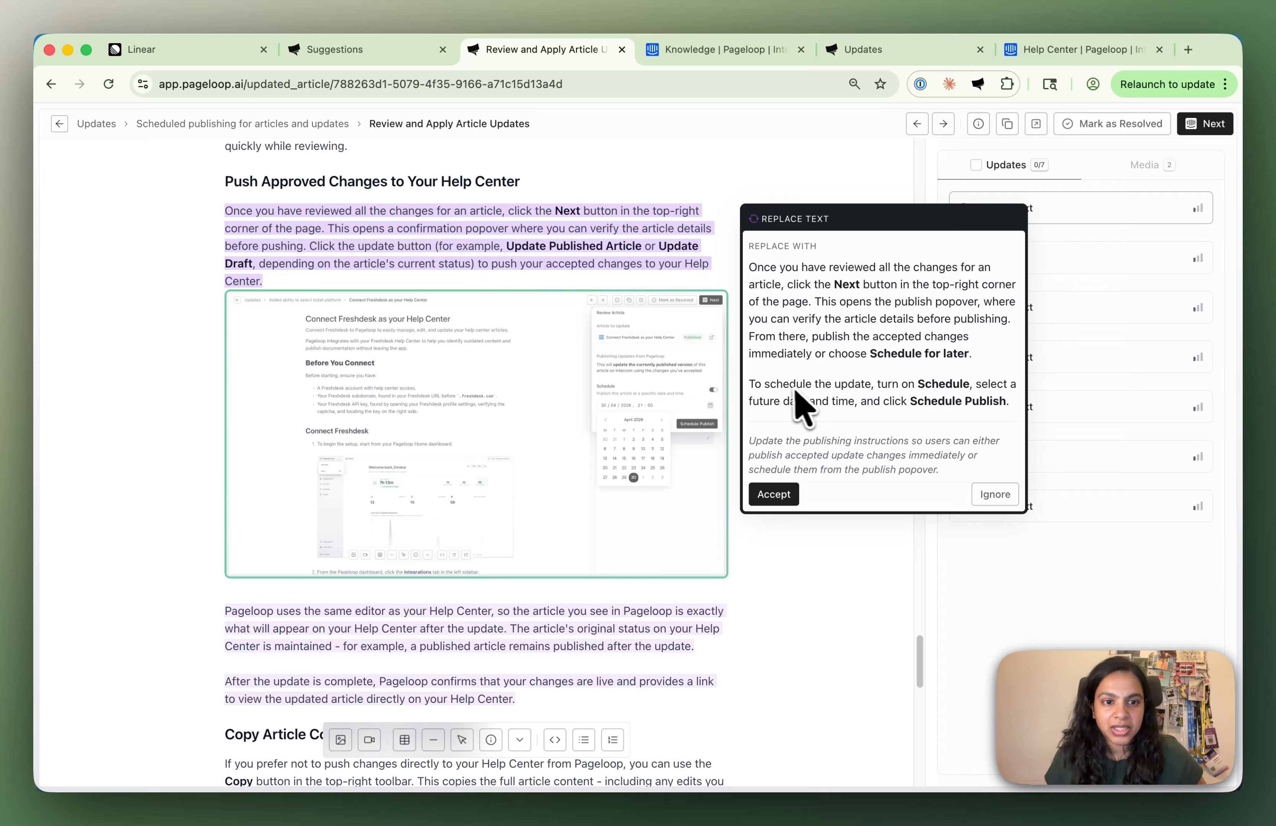
# Review and accept the replacement instructions covering immediate publishing and scheduling under "Push Approved Changes to Your Help Center".
pyautogui.moveTo(792, 387); pyautogui.dragTo(961, 409)
pyautogui.click(960, 409)
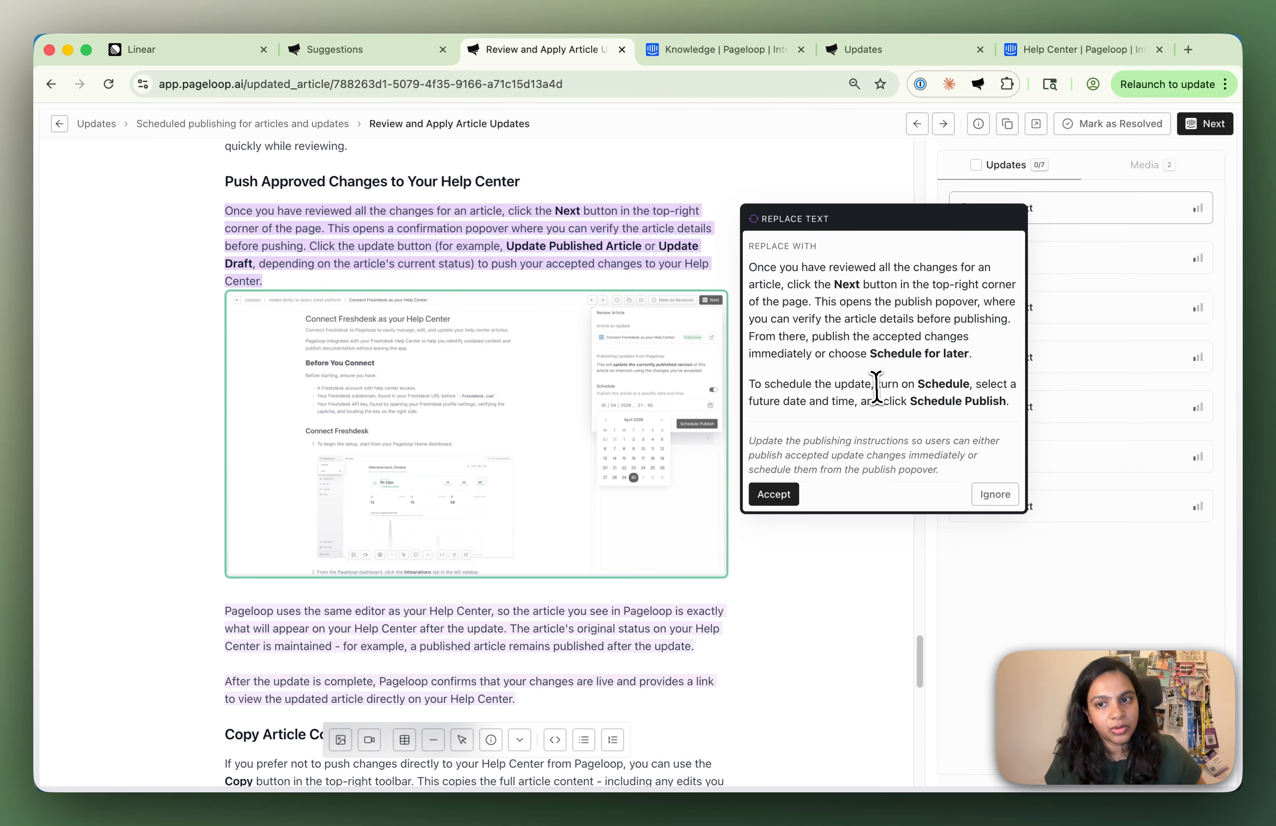
pyautogui.moveTo(750, 384); pyautogui.dragTo(1008, 402)
pyautogui.click(843, 404)
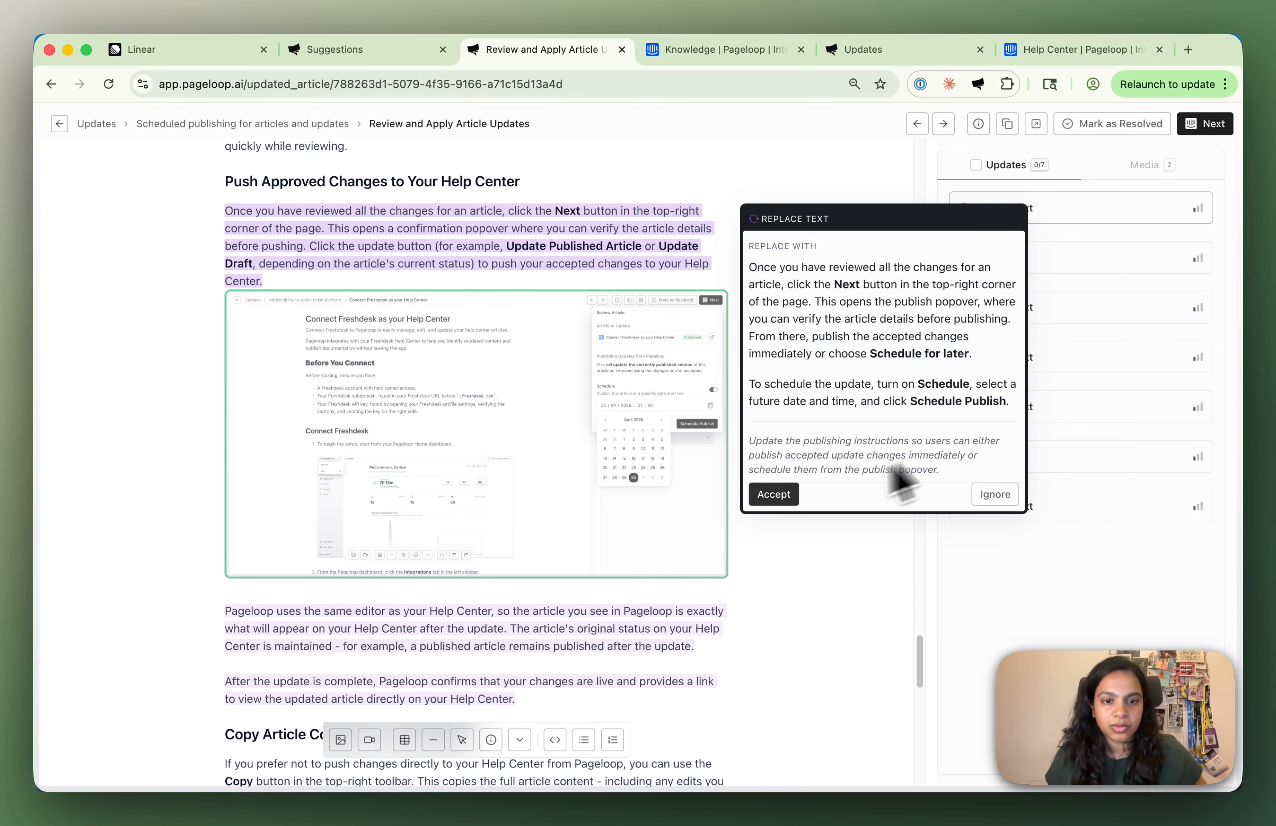
pyautogui.click(774, 494)
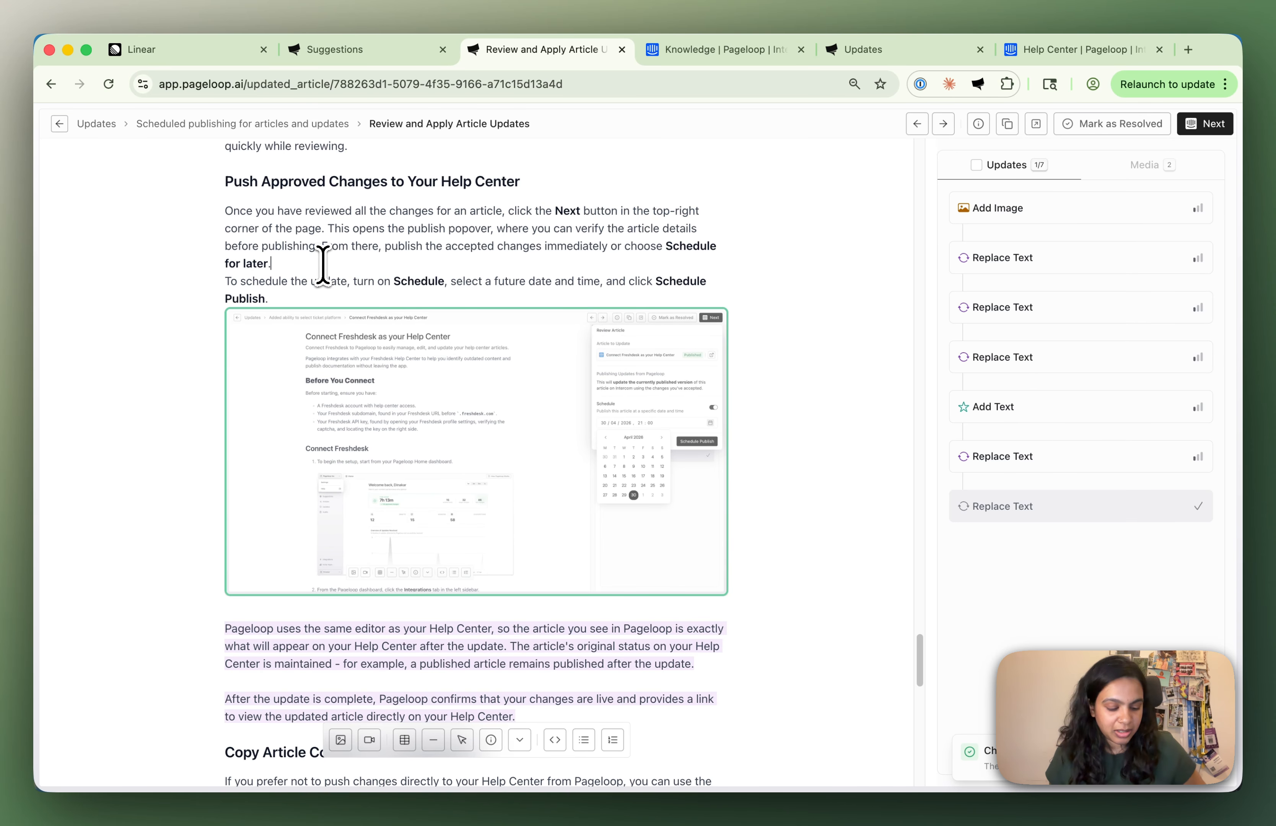
# Insert a blank line before and after the "To schedule the update" paragraph, and accept the added screenshot of the Schedule toggle.
pyautogui.press('Return')
pyautogui.press('Return')
pyautogui.click(492, 433)
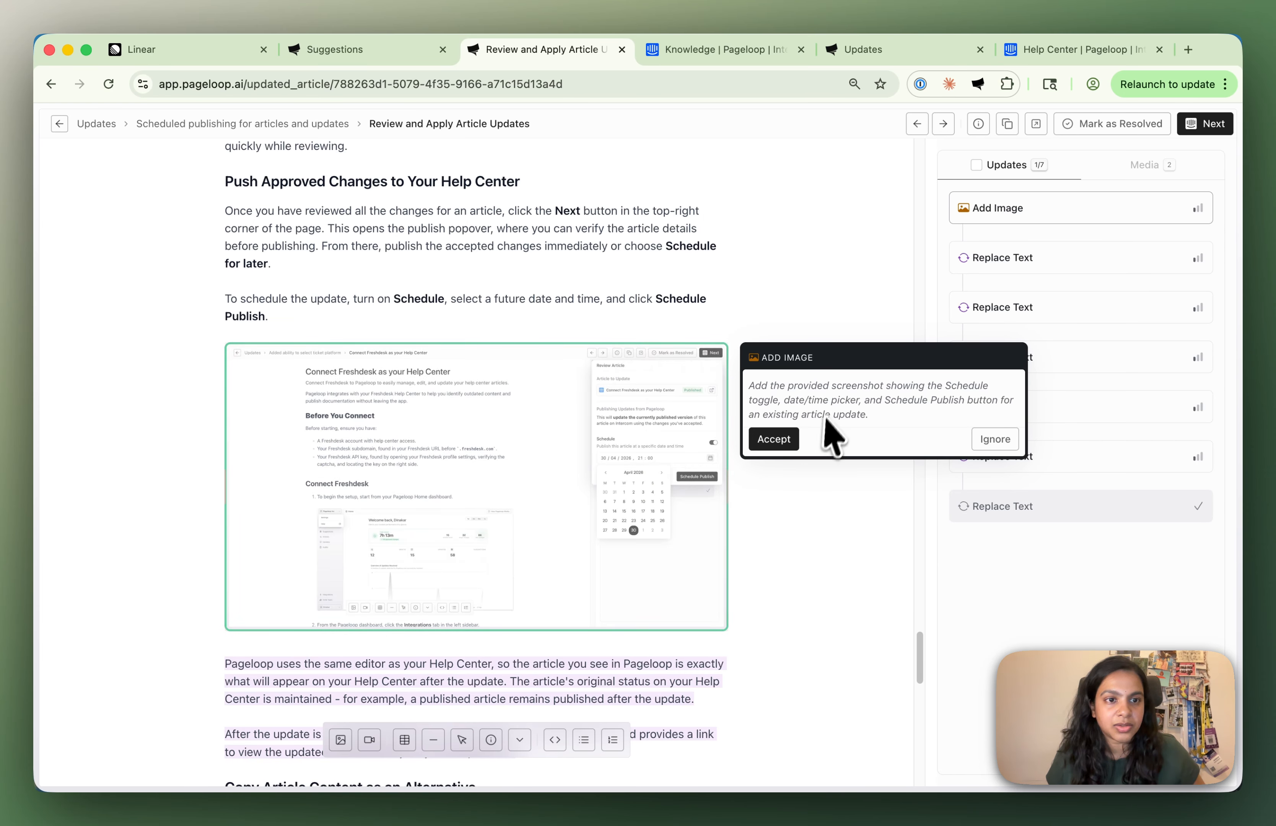
pyautogui.click(775, 444)
# Review and accept the replacement text on the scheduled update banner, email notifications and scheduling limits below the screenshot.
pyautogui.scroll(-4, 751, 514)
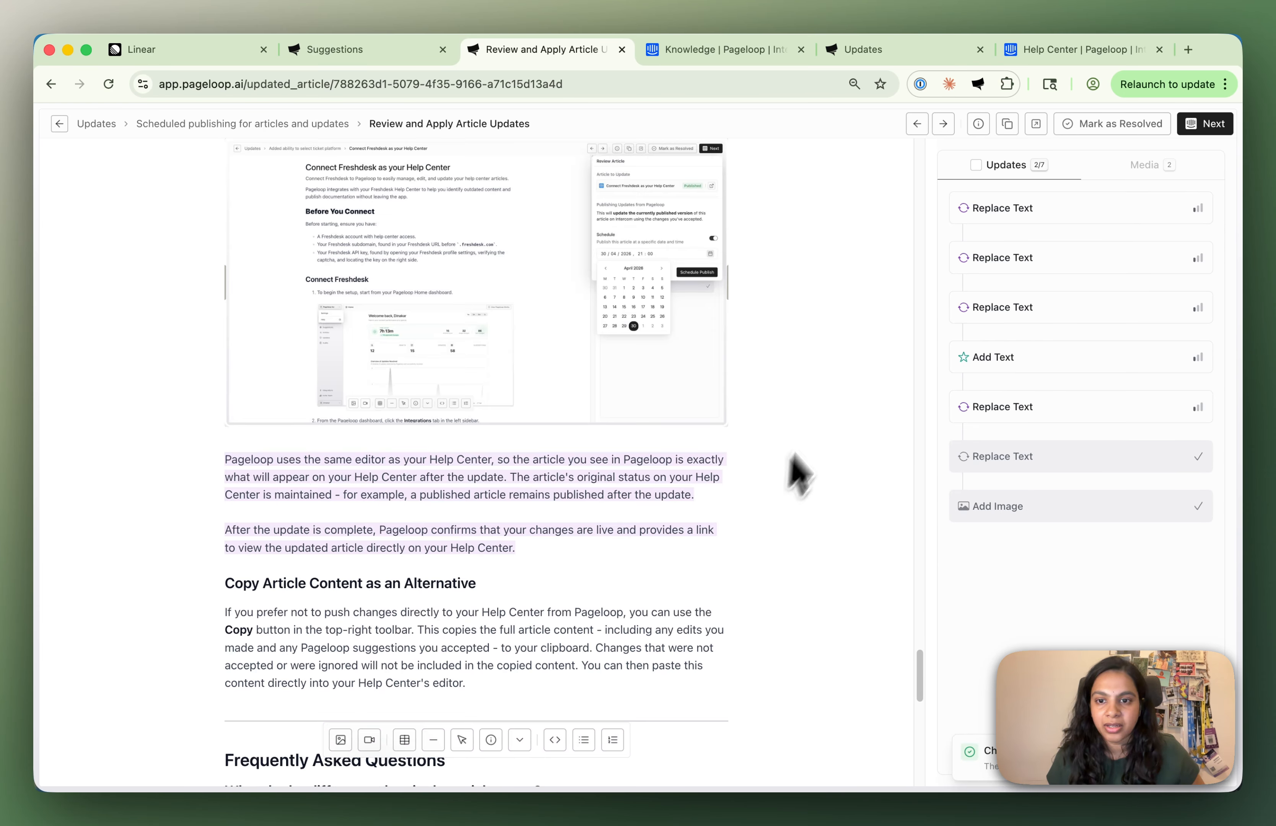
pyautogui.scroll(-3, 805, 536)
pyautogui.click(599, 331)
pyautogui.scroll(6, 735, 398)
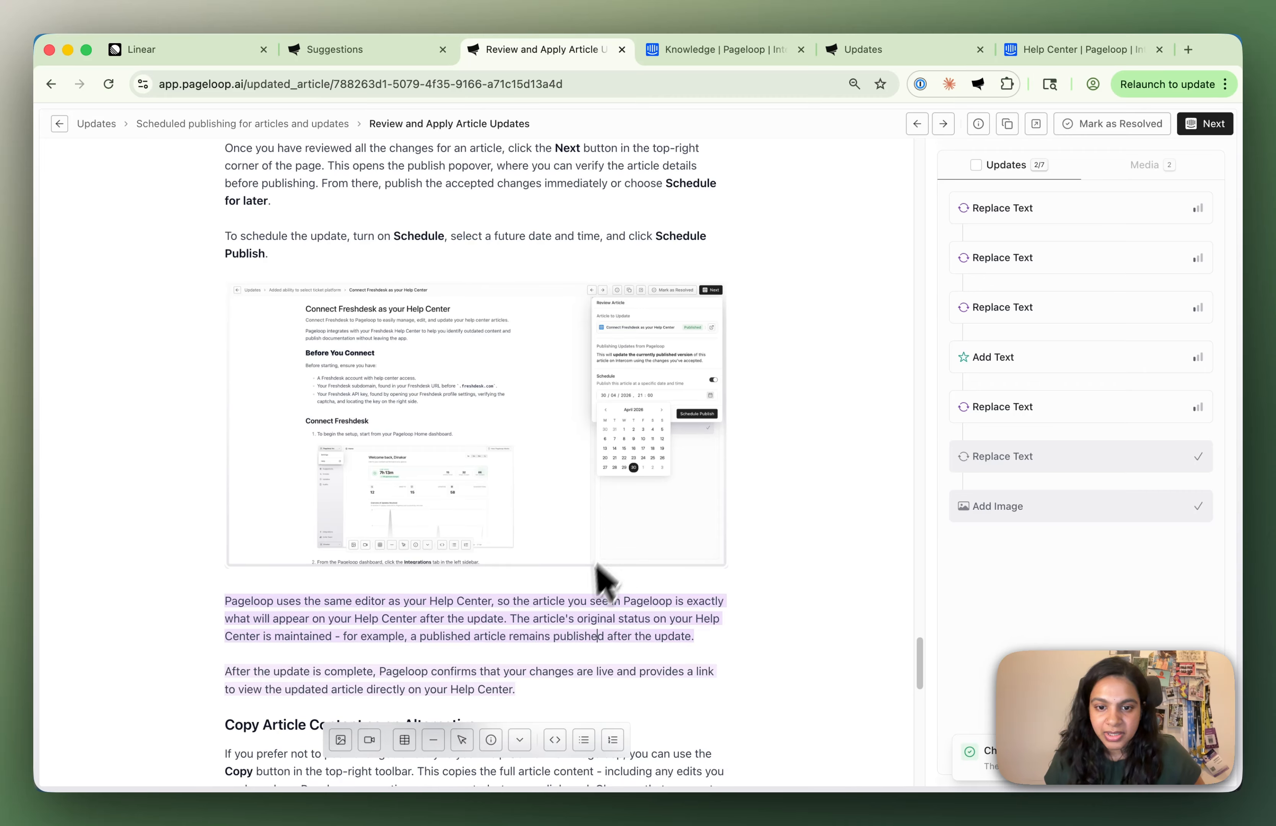
pyautogui.click(625, 611)
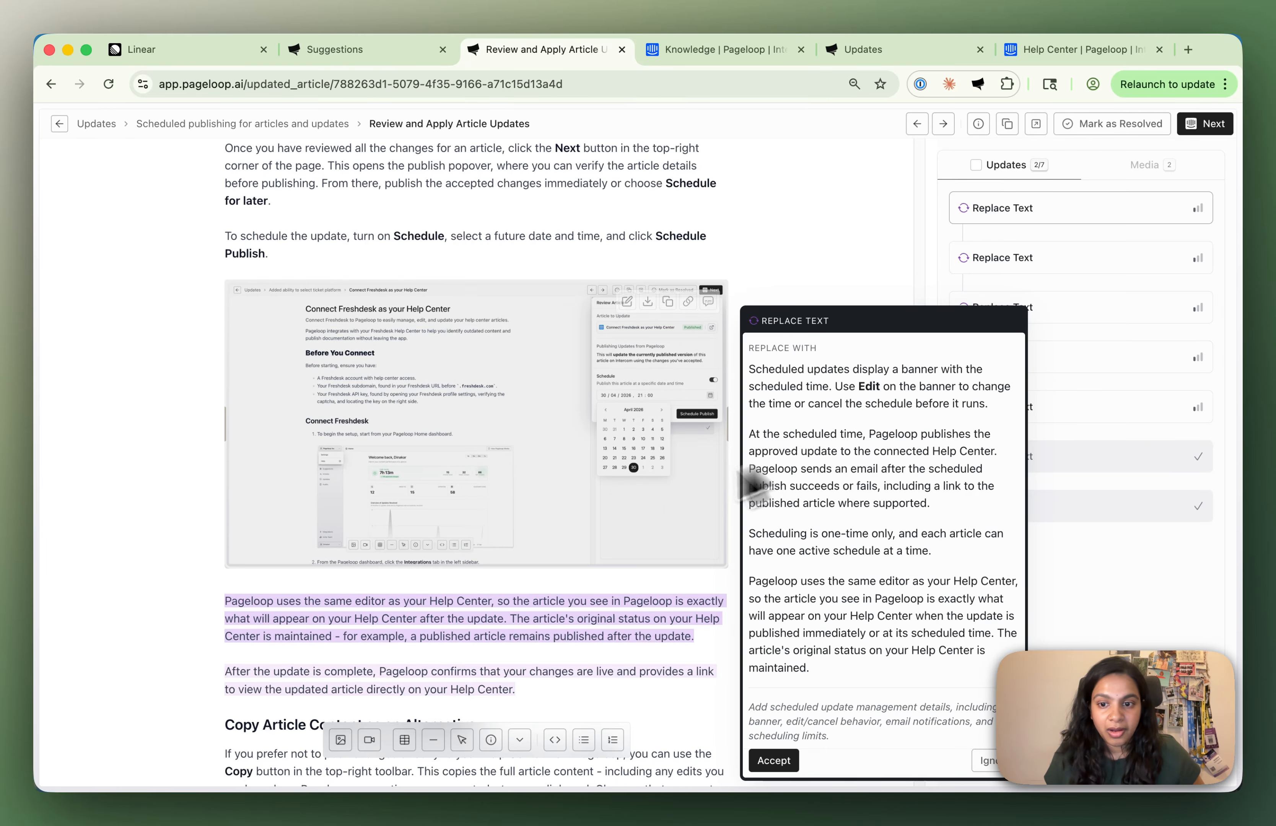
pyautogui.scroll(-3, 620, 461)
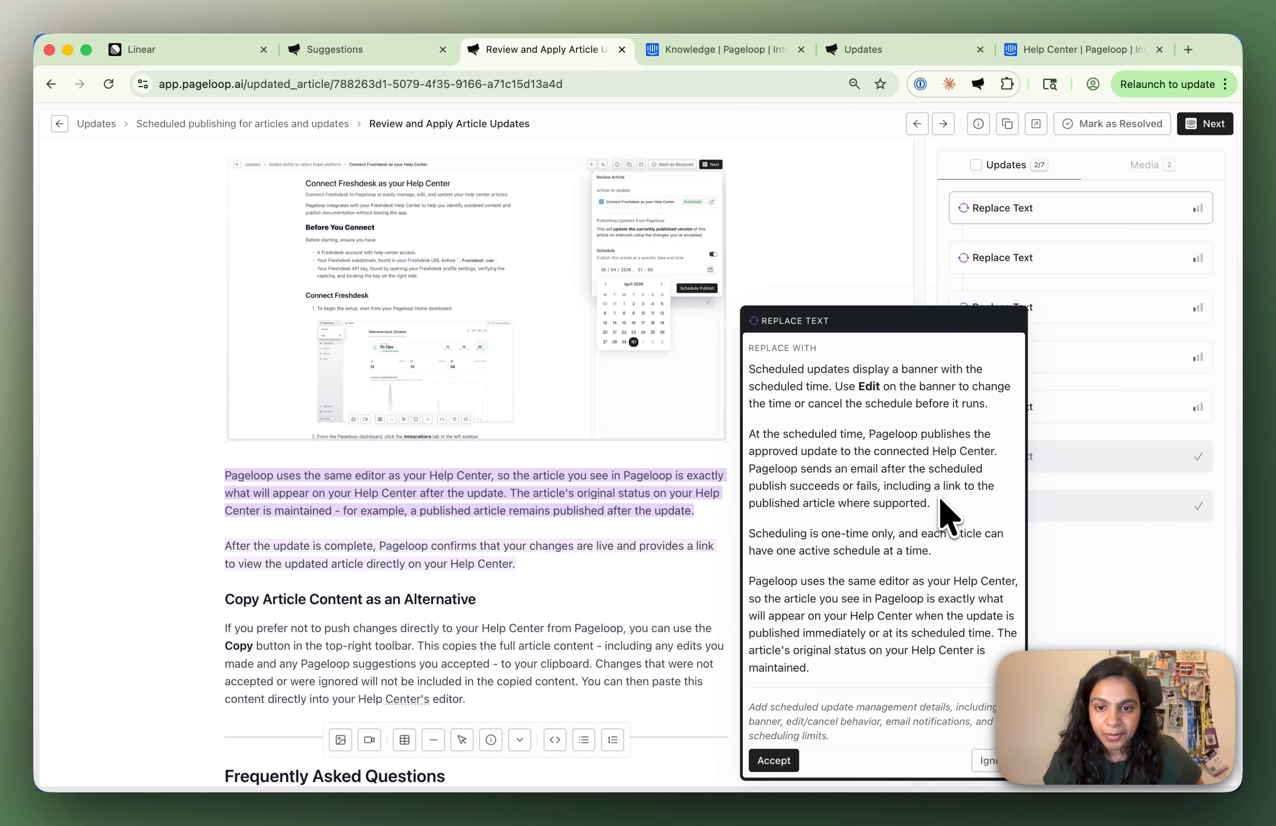
pyautogui.moveTo(749, 581); pyautogui.dragTo(833, 687)
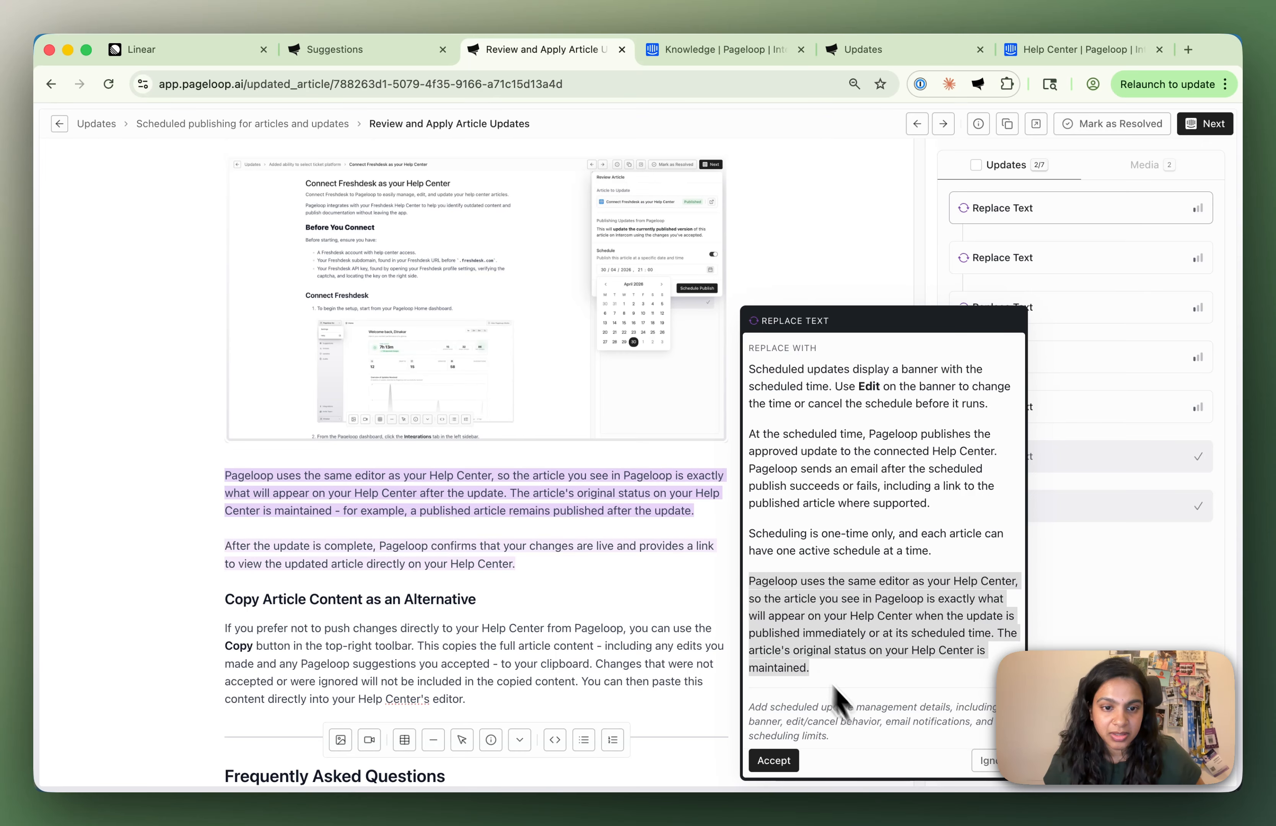
pyautogui.moveTo(748, 367); pyautogui.dragTo(957, 555)
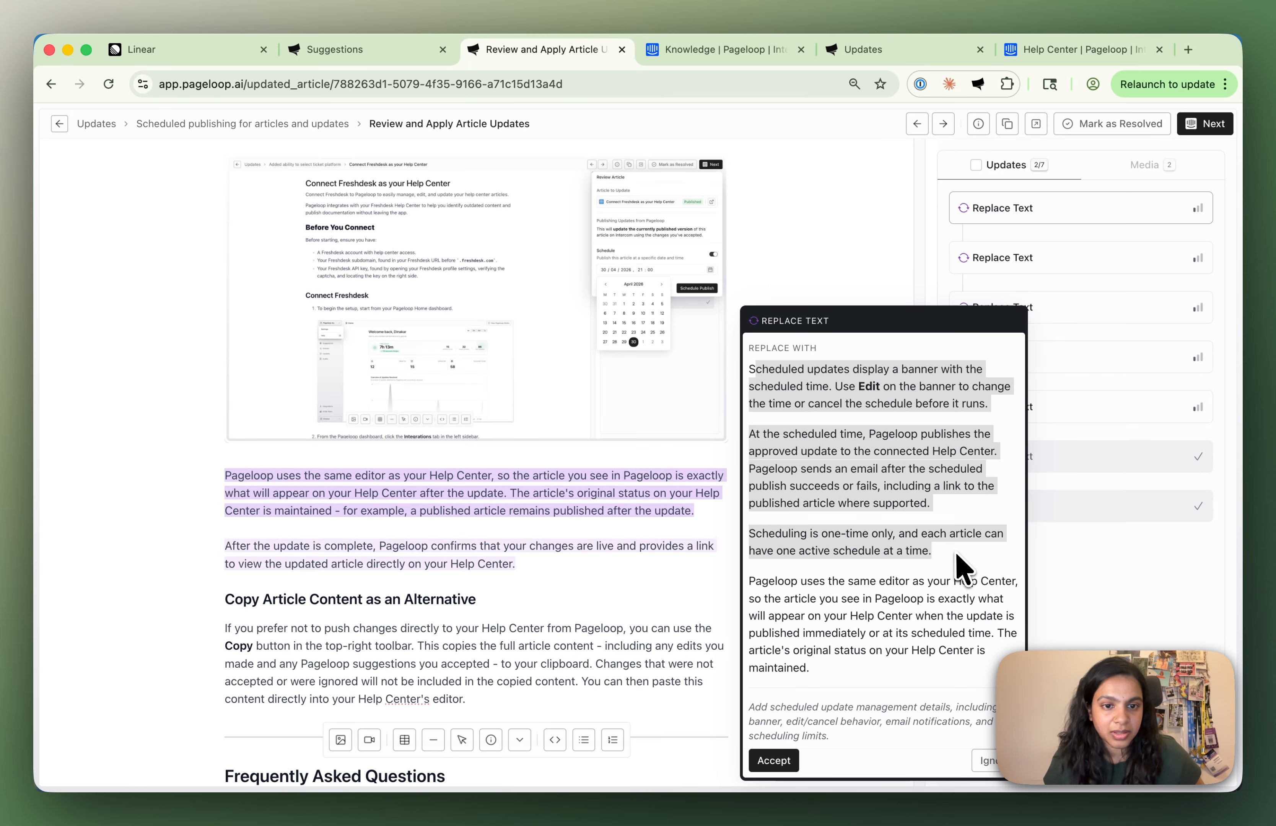
pyautogui.click(956, 555)
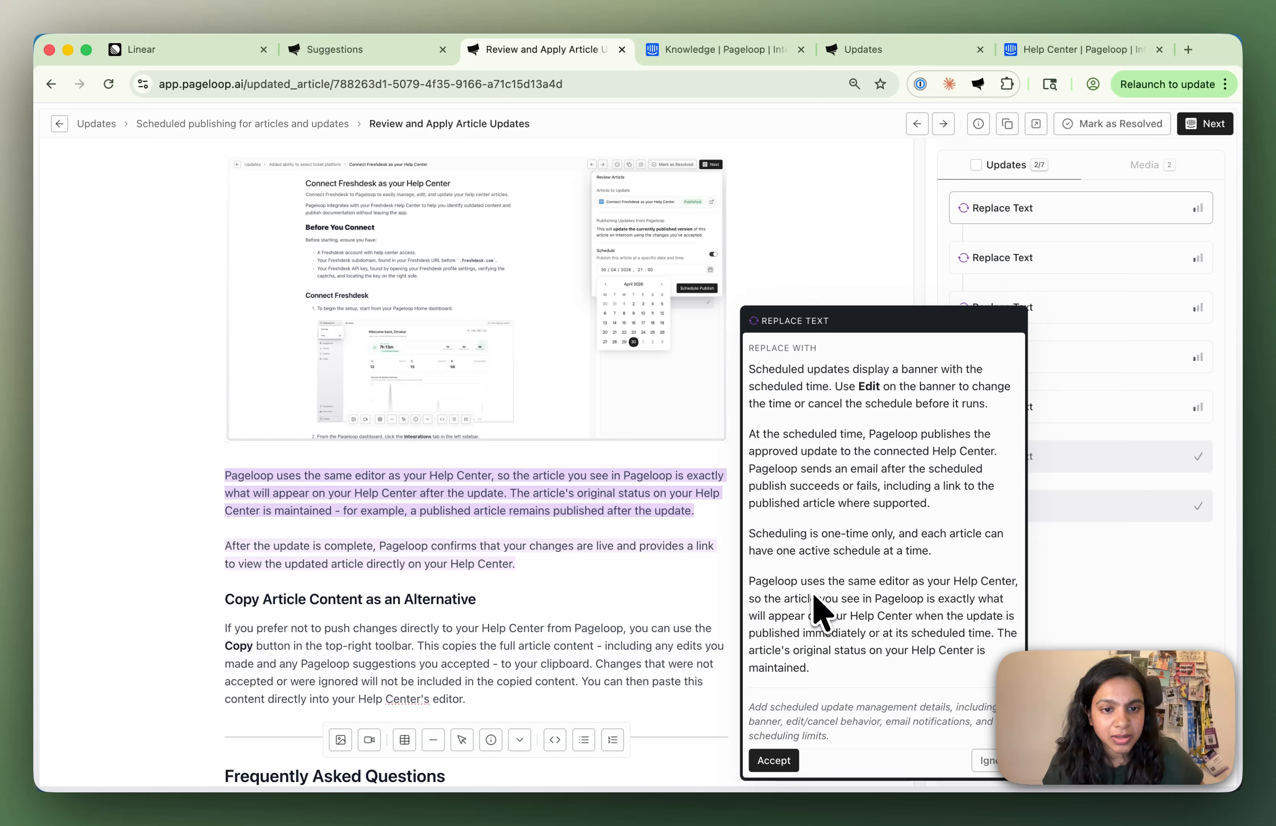
pyautogui.click(773, 760)
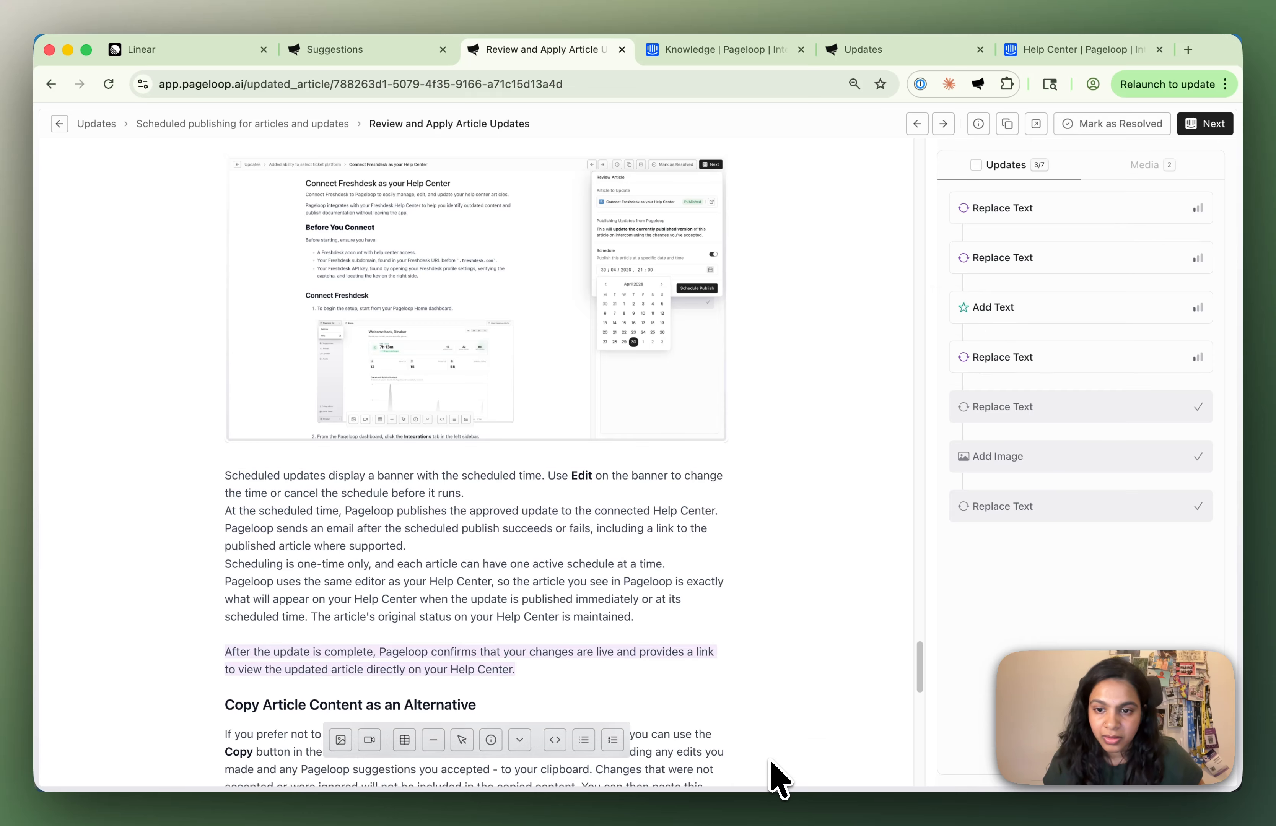
# Insert blank lines before and after the "At the scheduled time" paragraph.
pyautogui.scroll(-3, 501, 579)
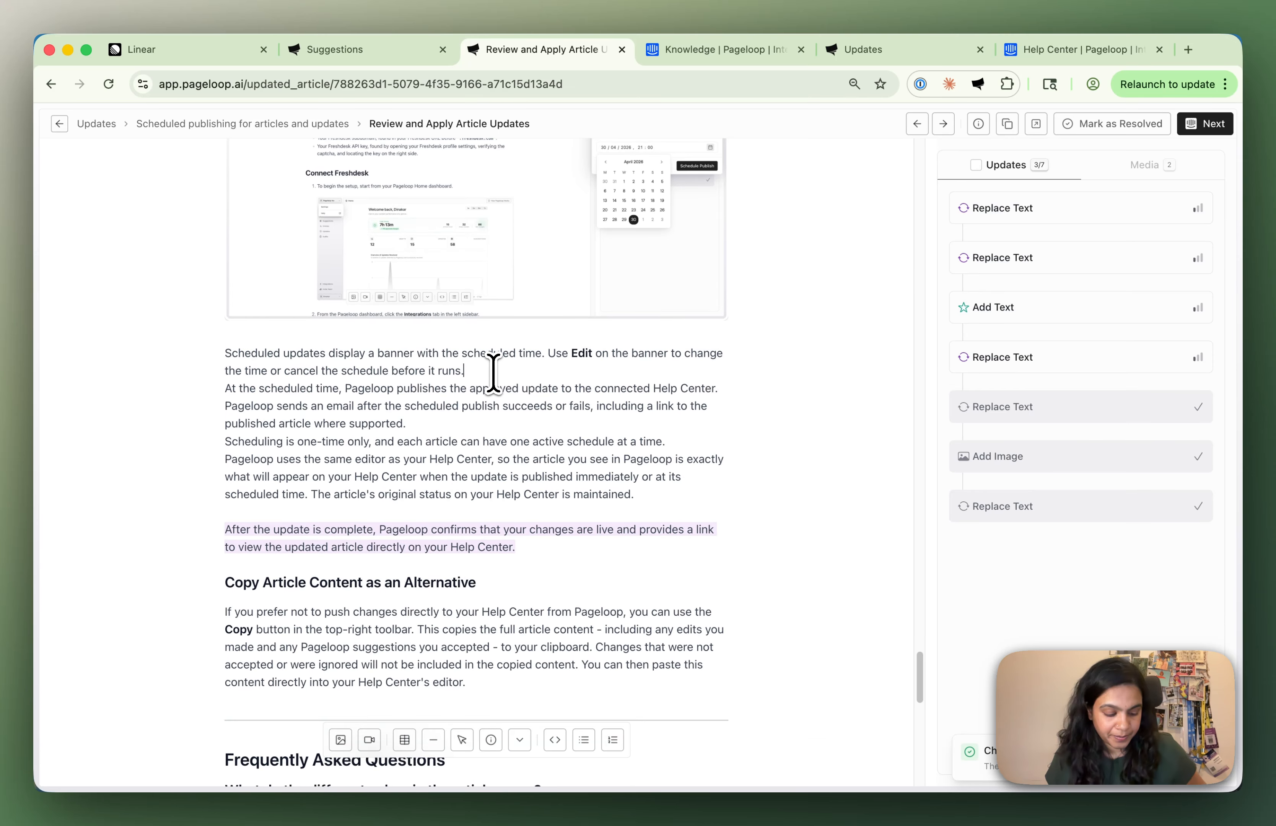
pyautogui.press('Return')
pyautogui.press('Down')
pyautogui.press('Down')
pyautogui.press('Left')
pyautogui.press('Return')
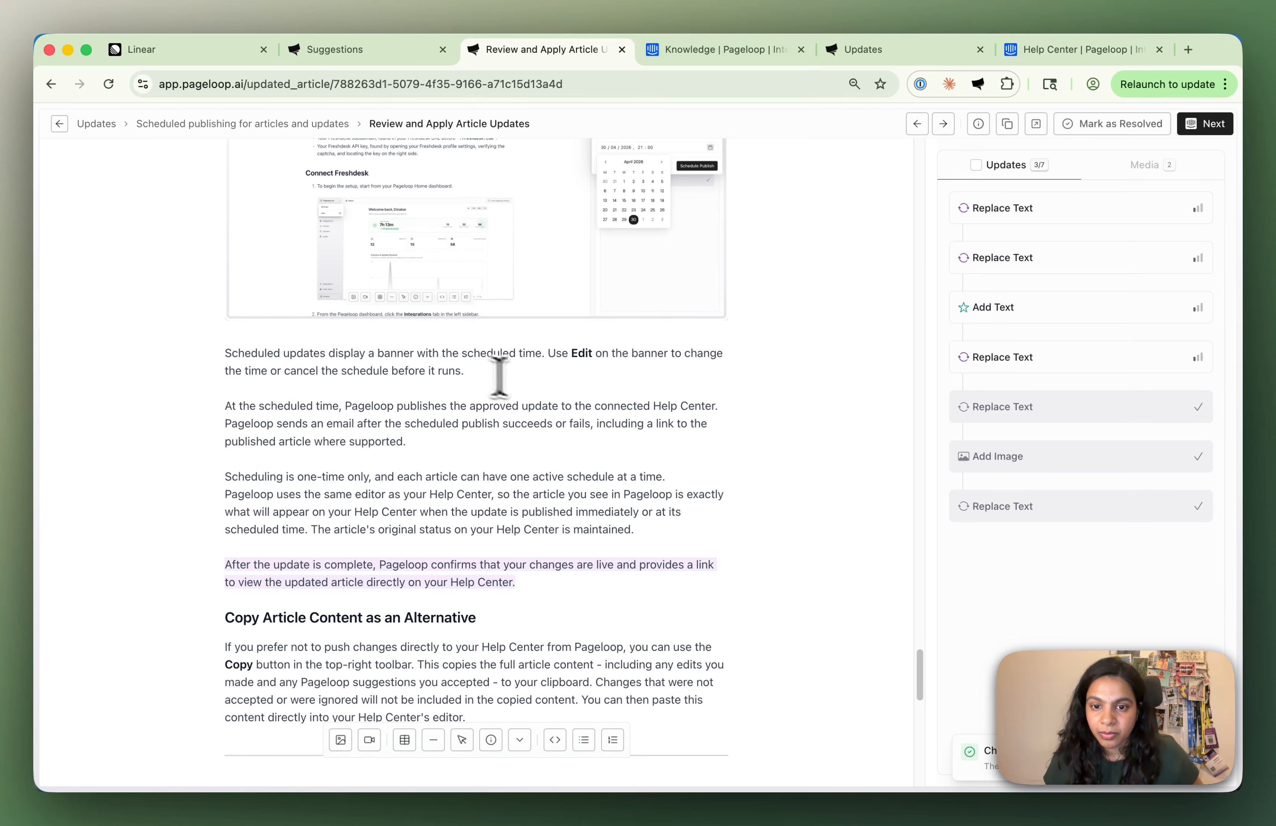
# Review and accept the replacement completion message covering both immediate and scheduled updates, above "Copy Article Content as an Alternative".
pyautogui.scroll(-2, 662, 472)
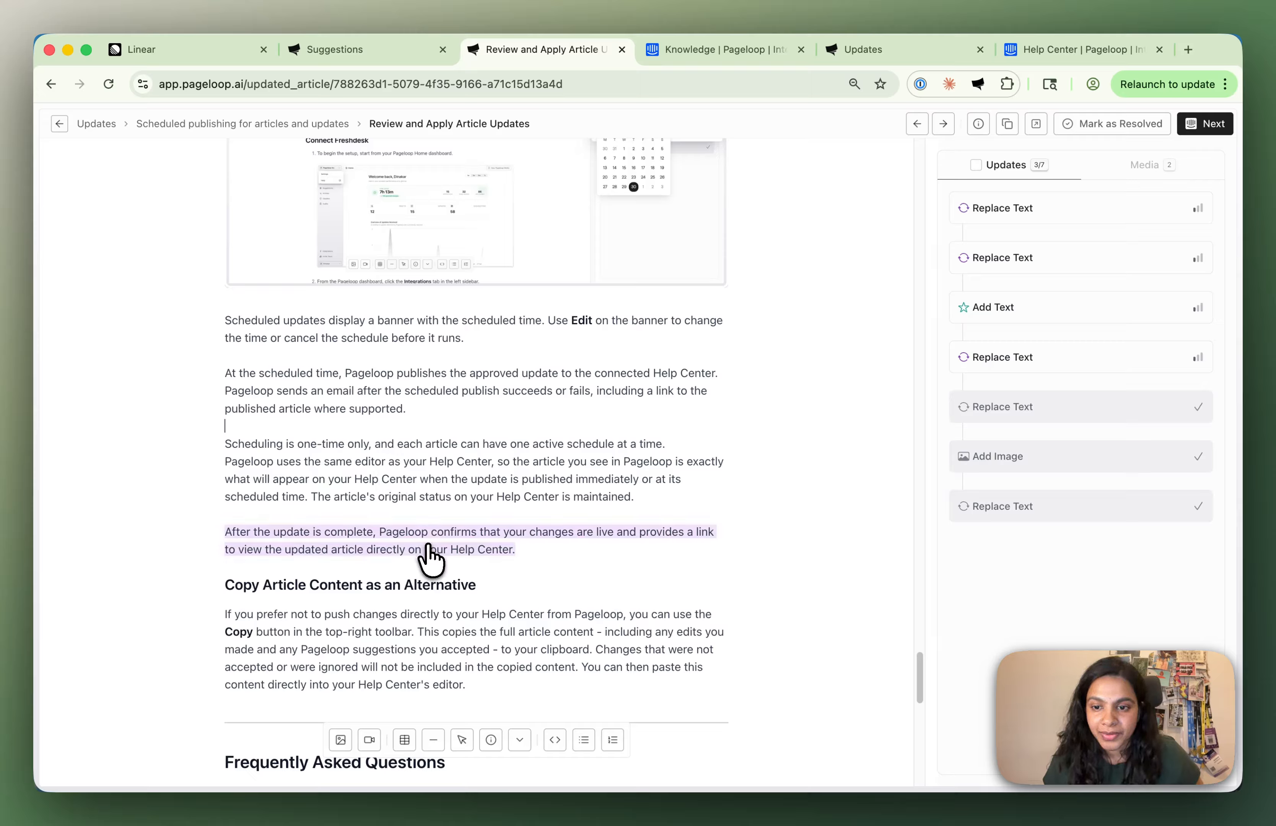
pyautogui.click(601, 534)
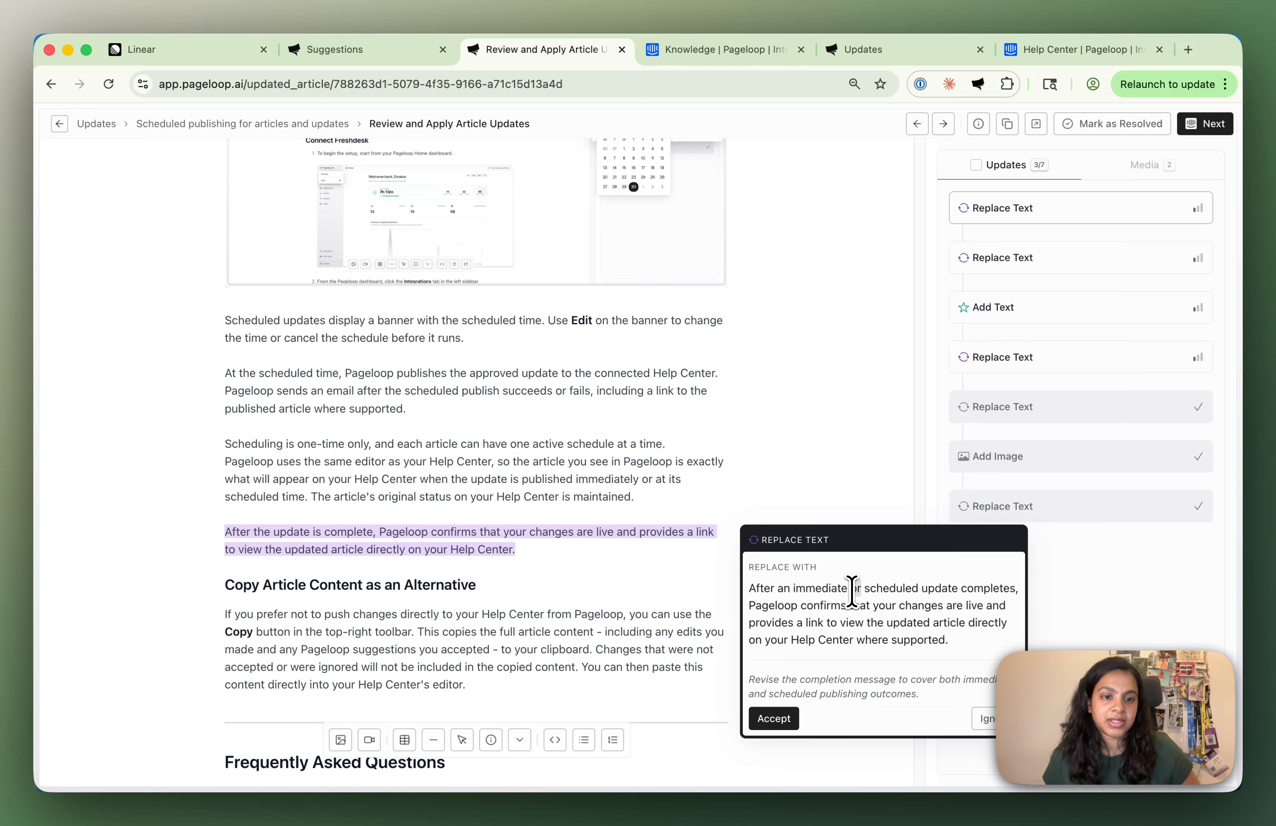
pyautogui.moveTo(851, 590); pyautogui.dragTo(1011, 597)
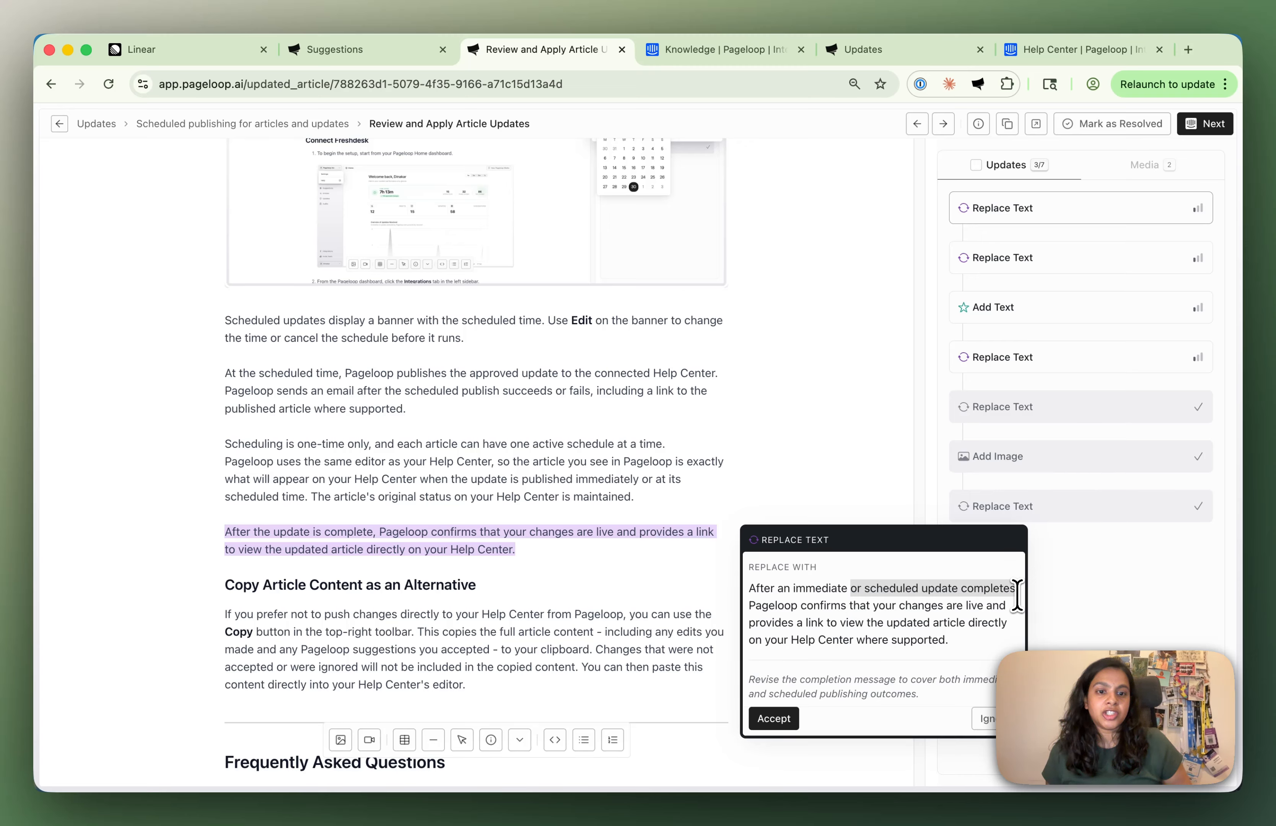
pyautogui.click(918, 600)
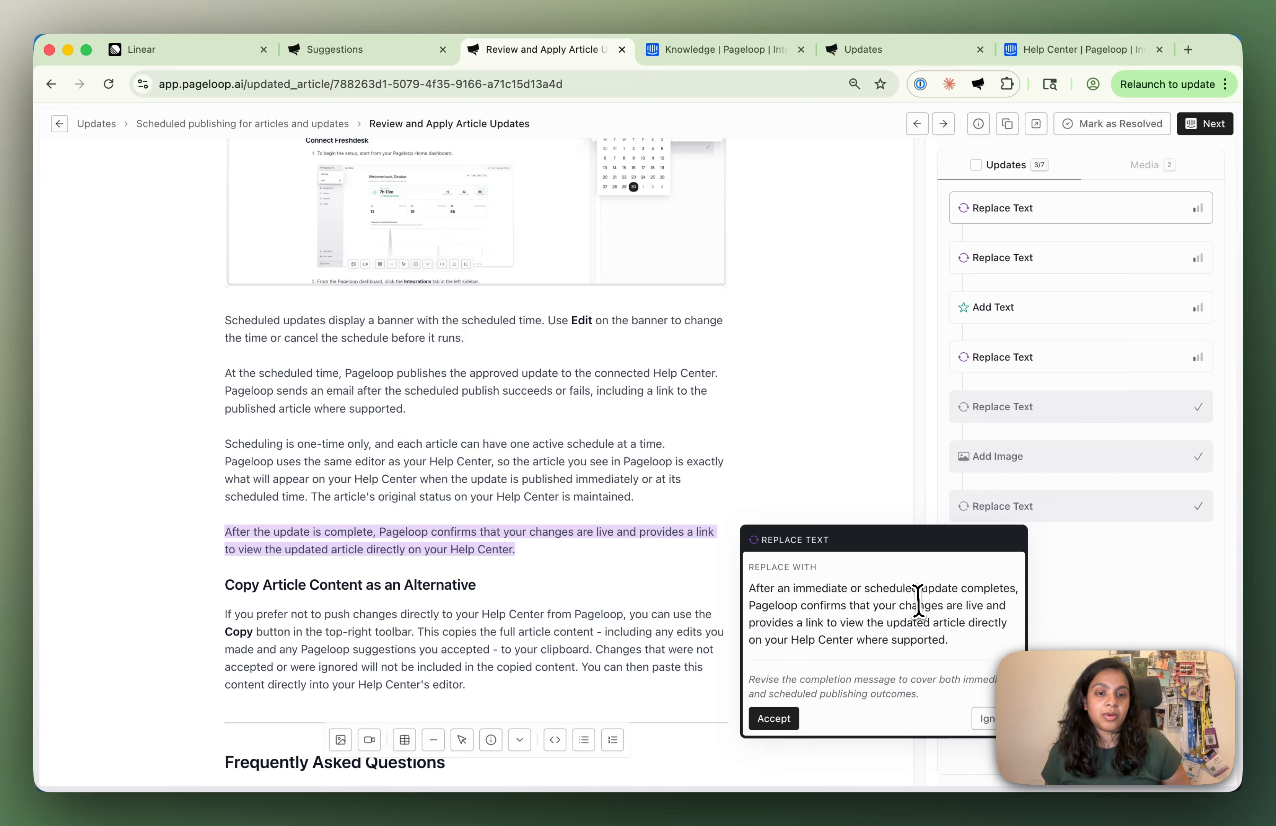
pyautogui.moveTo(851, 590); pyautogui.dragTo(1000, 600)
pyautogui.moveTo(864, 589); pyautogui.dragTo(992, 595)
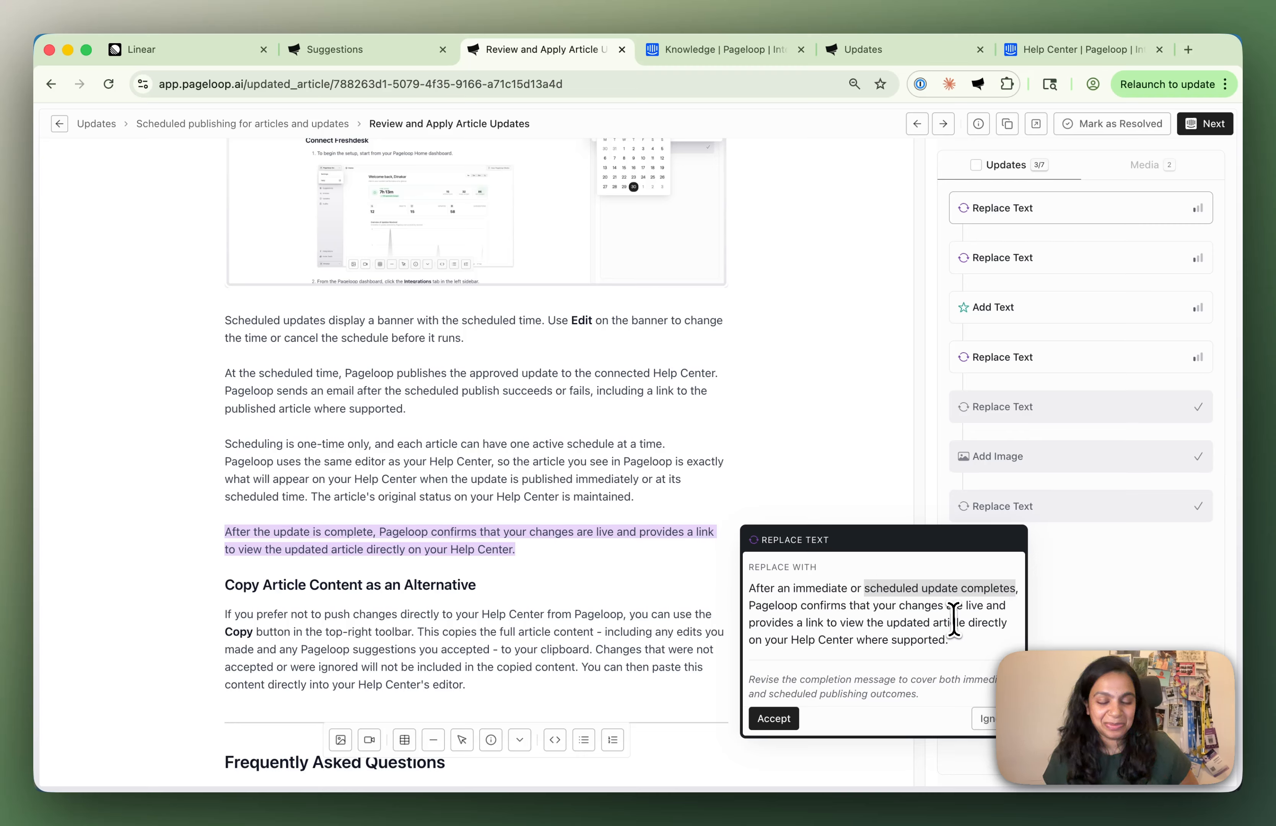
pyautogui.click(779, 722)
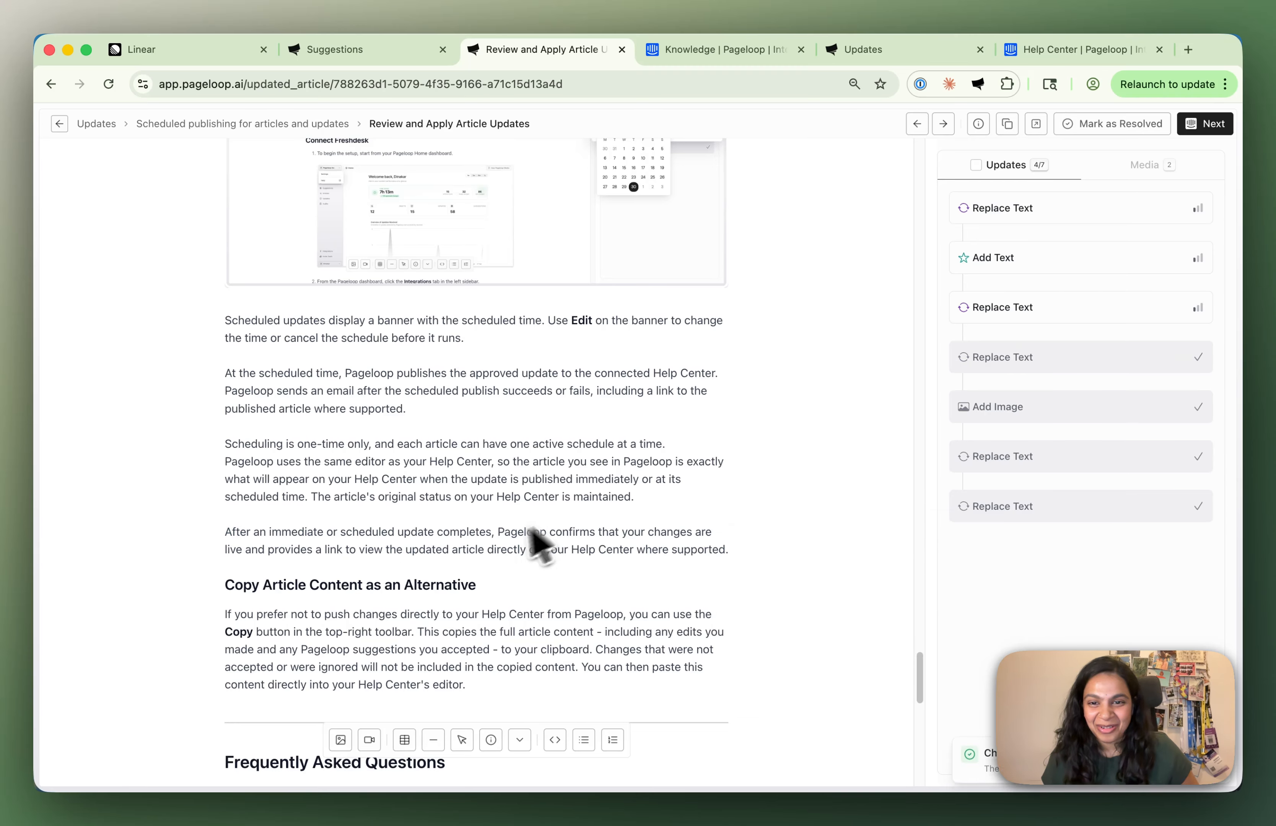